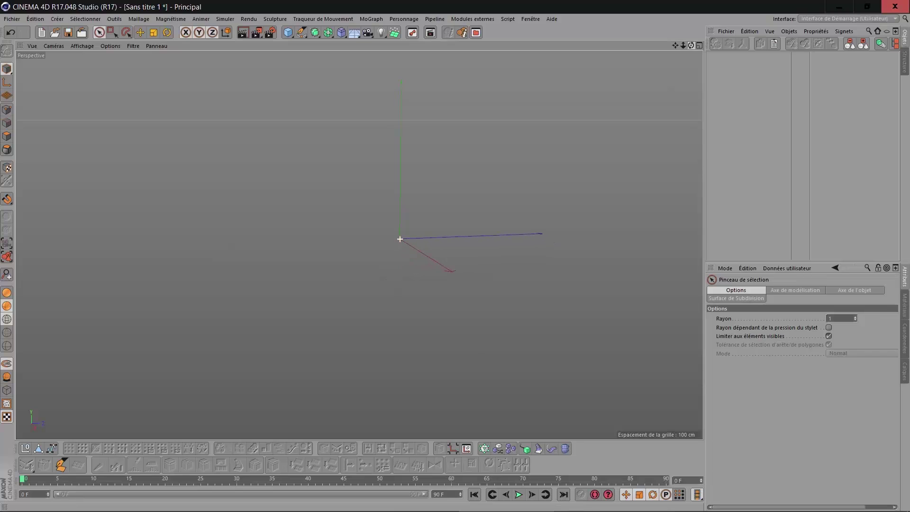
Step: Add a cylinder to the scene and set its rotation segments to 8
{"action": "left_click", "coordinate": [288, 32]}
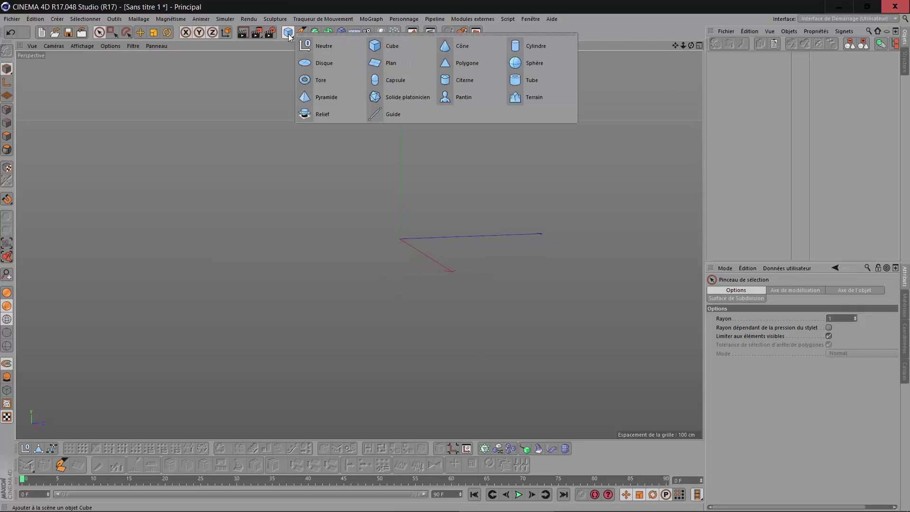
{"action": "left_click", "coordinate": [515, 45]}
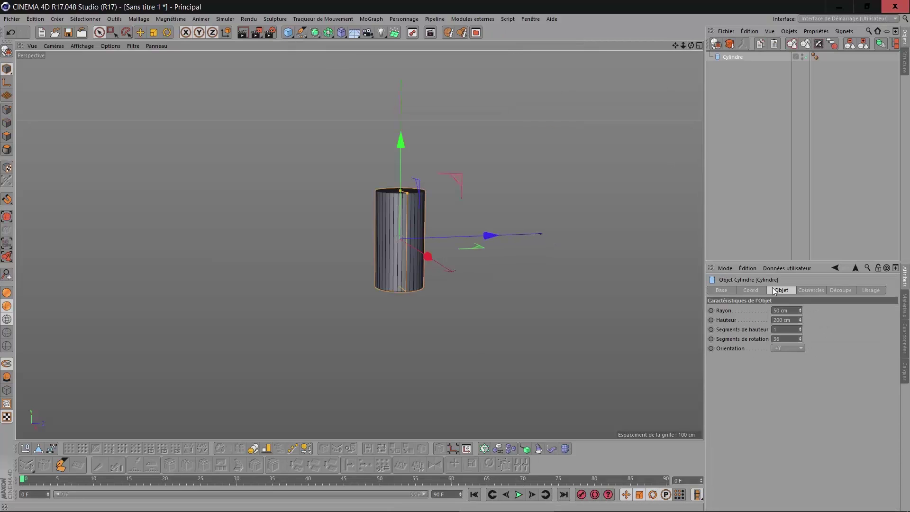
{"action": "left_click", "coordinate": [786, 338]}
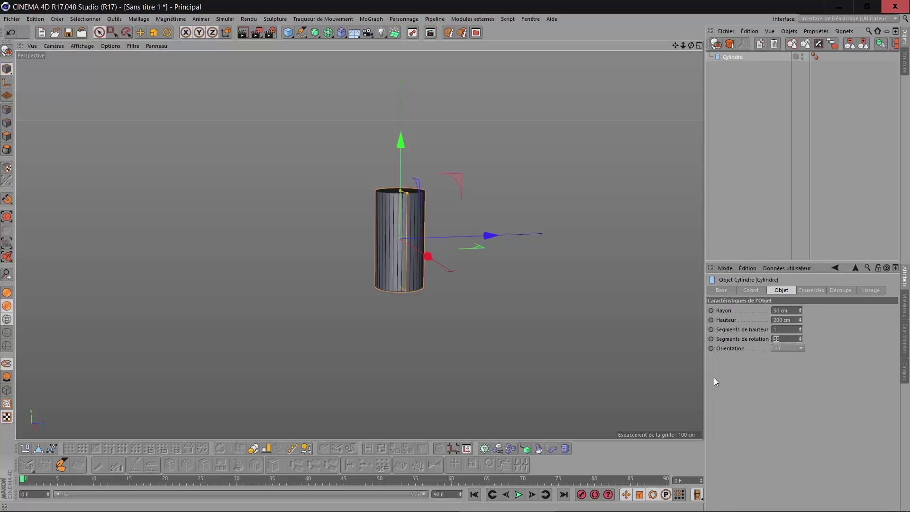
{"action": "type", "text": "8"}
{"action": "key", "text": "Return"}
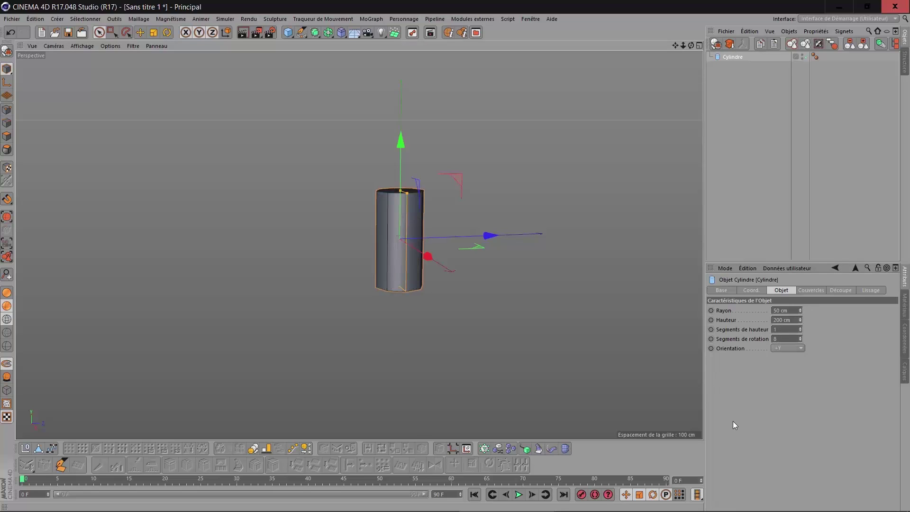
Step: Remove the cylinder's caps and set its height to 50 cm
{"action": "left_click_drag", "start_coordinate": [690, 46], "coordinate": [683, 56]}
{"action": "scroll", "coordinate": [472, 190], "scroll_direction": "up", "scroll_amount": 3}
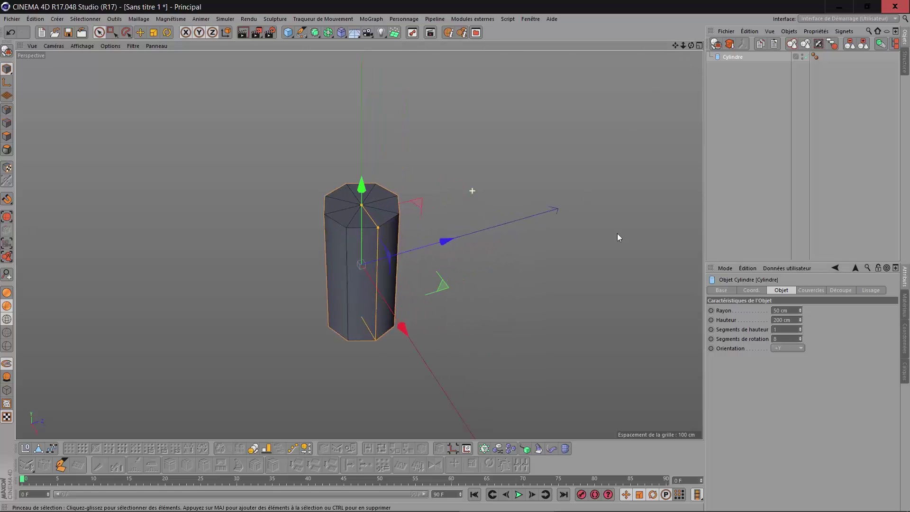
{"action": "left_click", "coordinate": [804, 291]}
{"action": "left_click", "coordinate": [747, 310]}
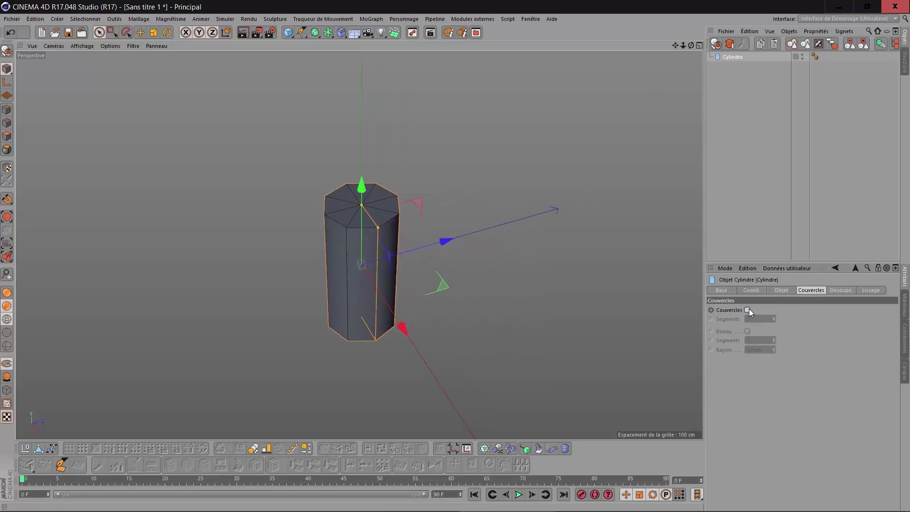
{"action": "left_click", "coordinate": [780, 291]}
{"action": "left_click", "coordinate": [793, 318]}
{"action": "type", "text": "50"}
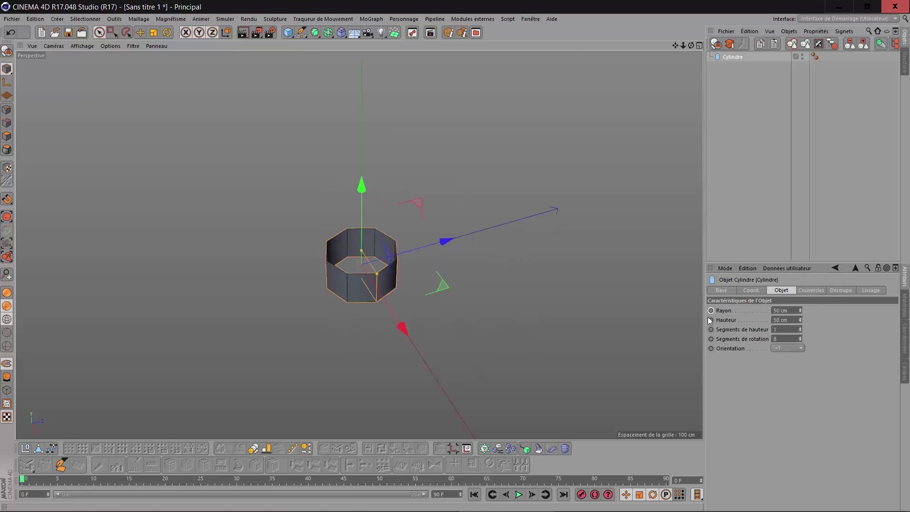
{"action": "left_click_drag", "start_coordinate": [691, 45], "coordinate": [658, 47]}
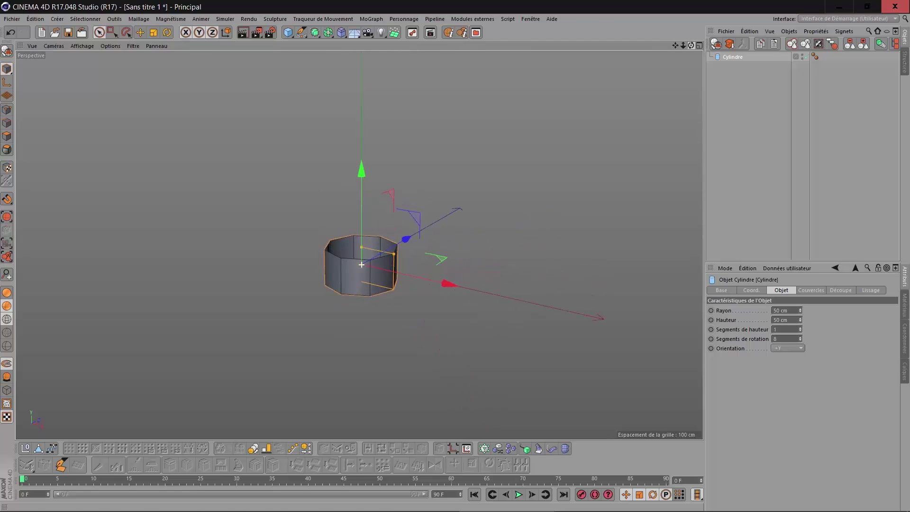
Step: Add a sphere to the scene and set its segments to 10
{"action": "left_click", "coordinate": [288, 33]}
{"action": "left_click", "coordinate": [519, 63]}
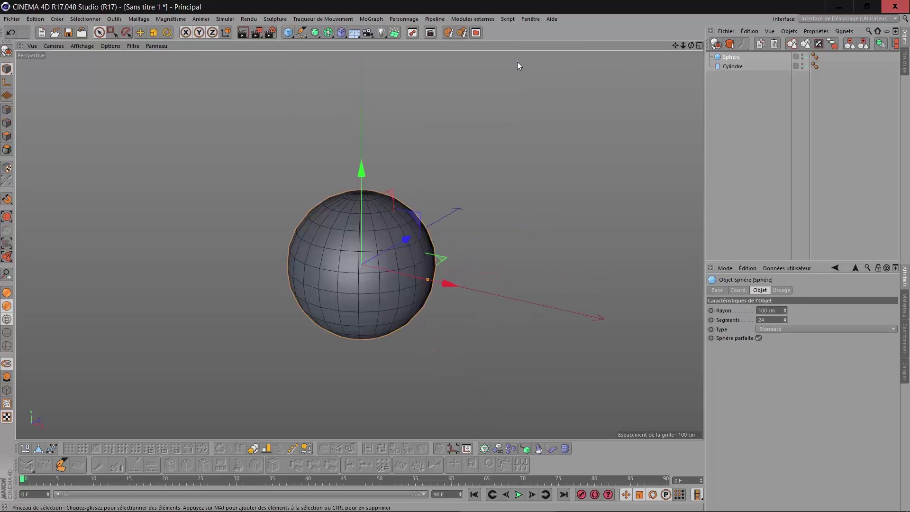
{"action": "left_click", "coordinate": [774, 320]}
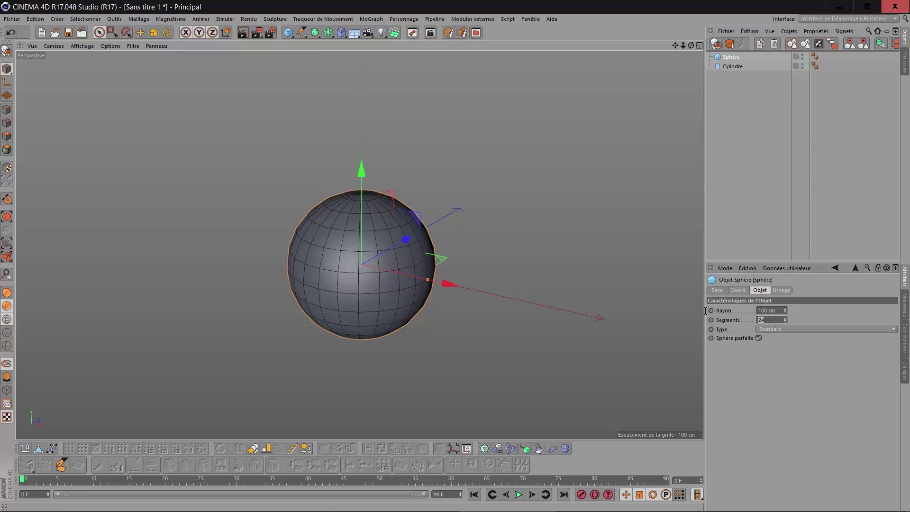
{"action": "type", "text": "10"}
{"action": "key", "text": "Return"}
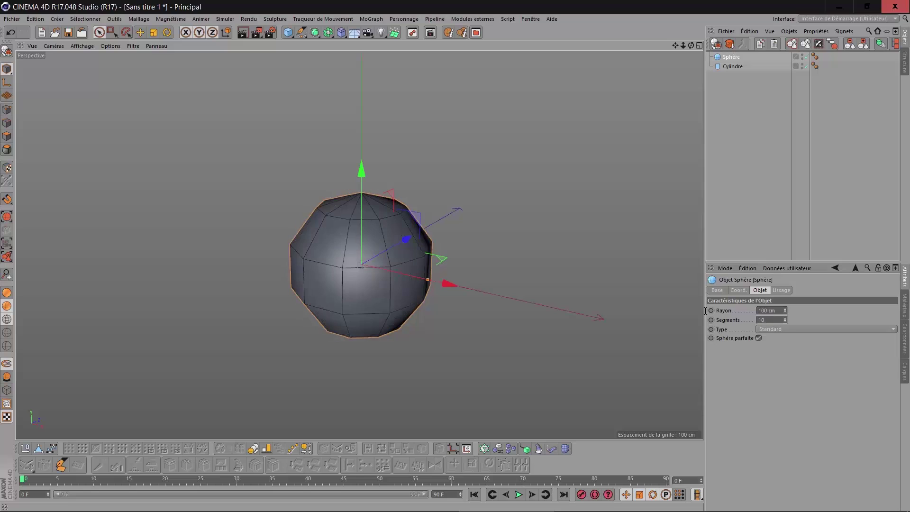
Step: Change the sphere's type to Hexaèdre and enable its Rayons-X display
{"action": "left_click", "coordinate": [766, 329]}
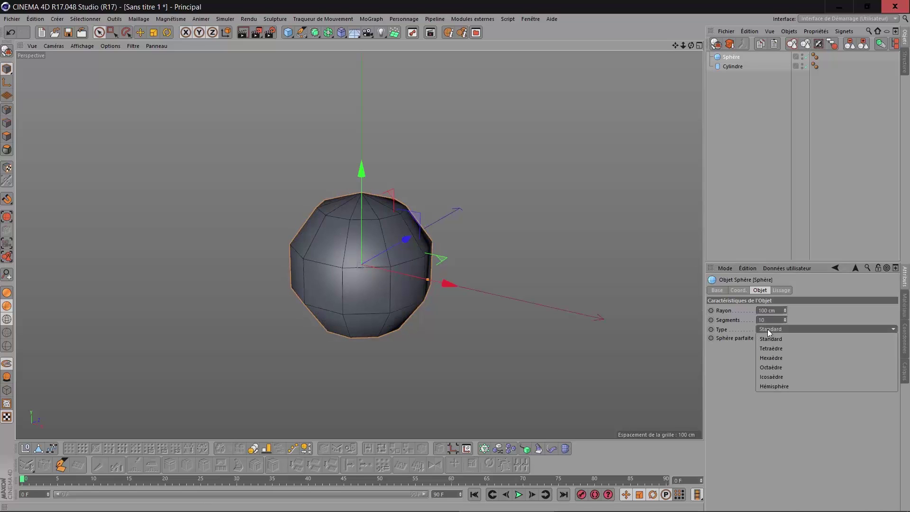
{"action": "left_click", "coordinate": [786, 366]}
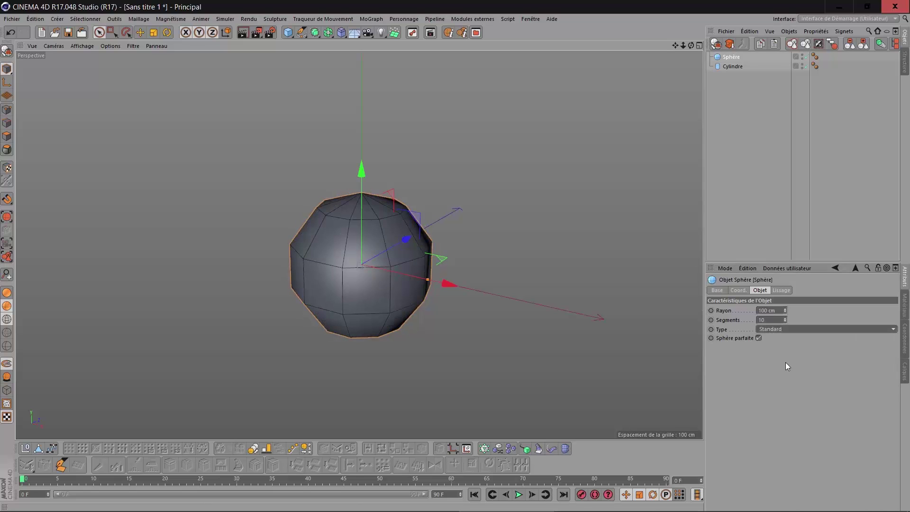
{"action": "scroll", "coordinate": [777, 331], "scroll_direction": "up", "scroll_amount": 1}
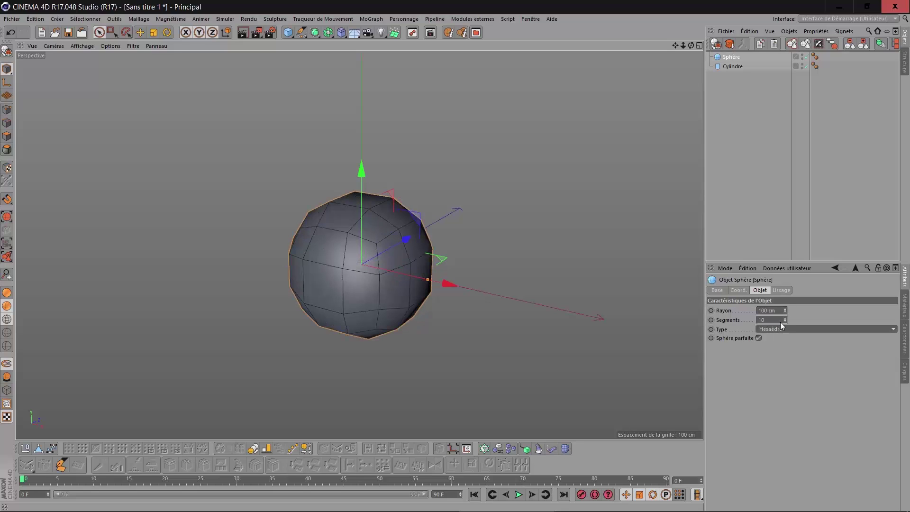
{"action": "left_click", "coordinate": [718, 291]}
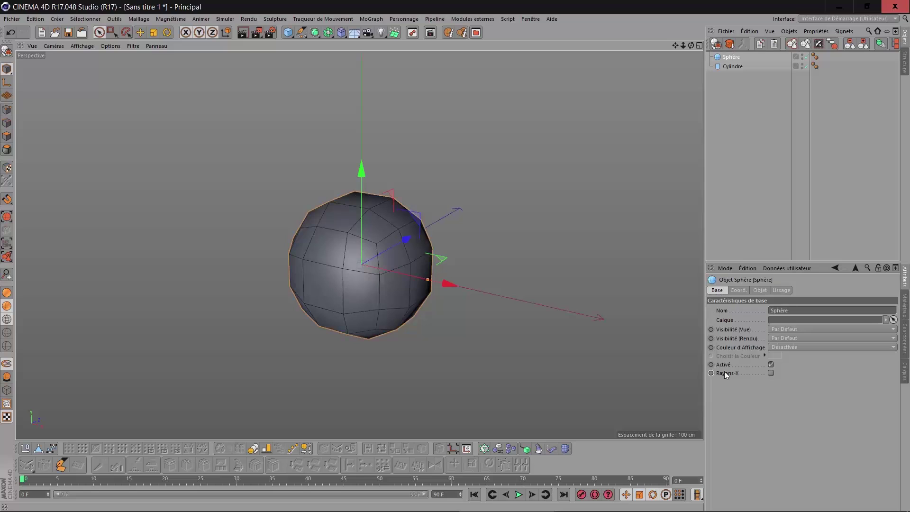
{"action": "left_click", "coordinate": [771, 373]}
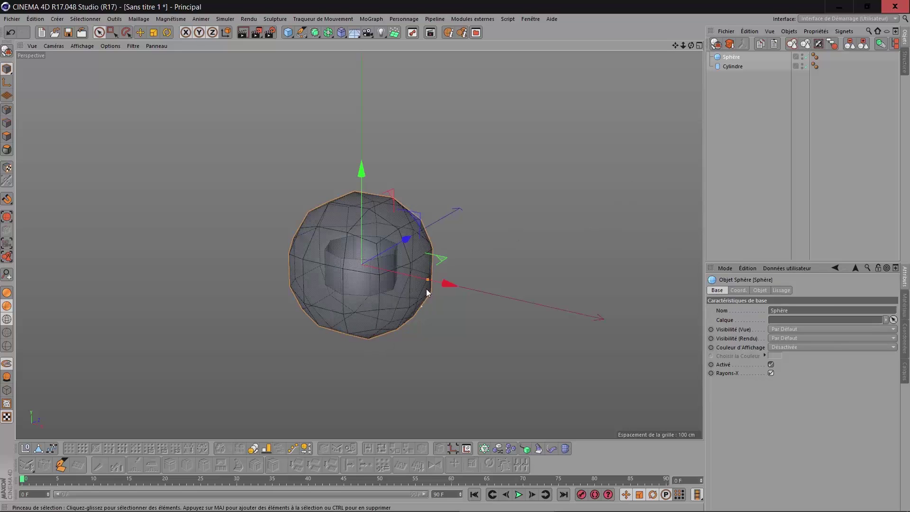
Step: Add a MoGraph Cloneur and make the cylinder its child
{"action": "left_click", "coordinate": [485, 448]}
{"action": "left_click", "coordinate": [731, 76]}
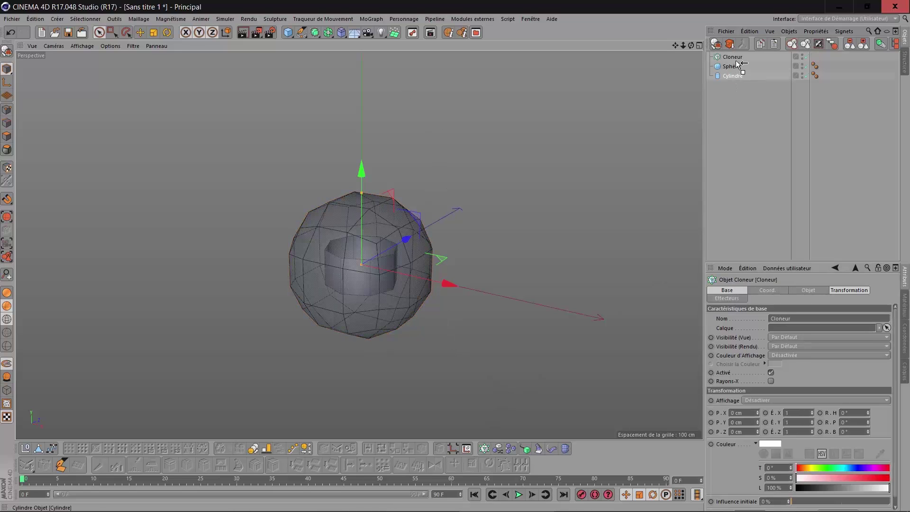
{"action": "left_click_drag", "start_coordinate": [735, 56], "coordinate": [735, 57]}
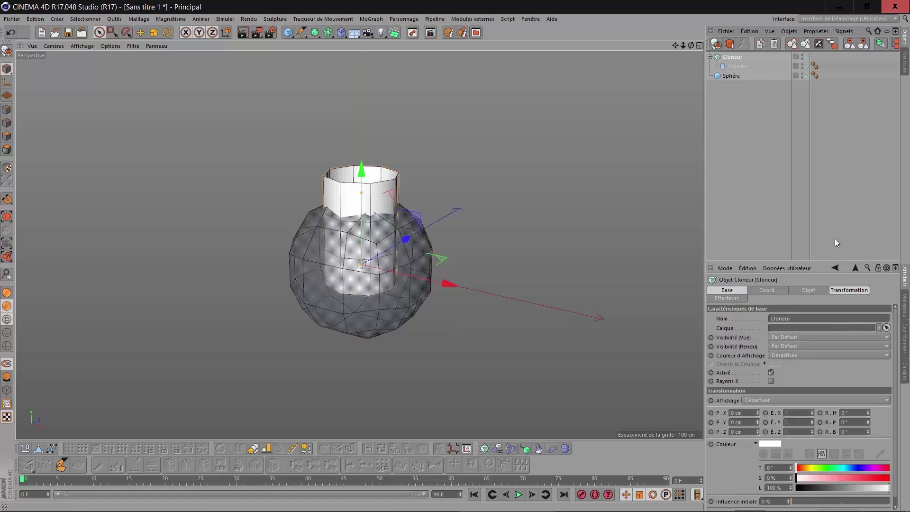
Step: Set the cloner's mode to Objet and assign the sphere as the object to distribute the clones on
{"action": "left_click", "coordinate": [808, 290]}
{"action": "left_click", "coordinate": [747, 319]}
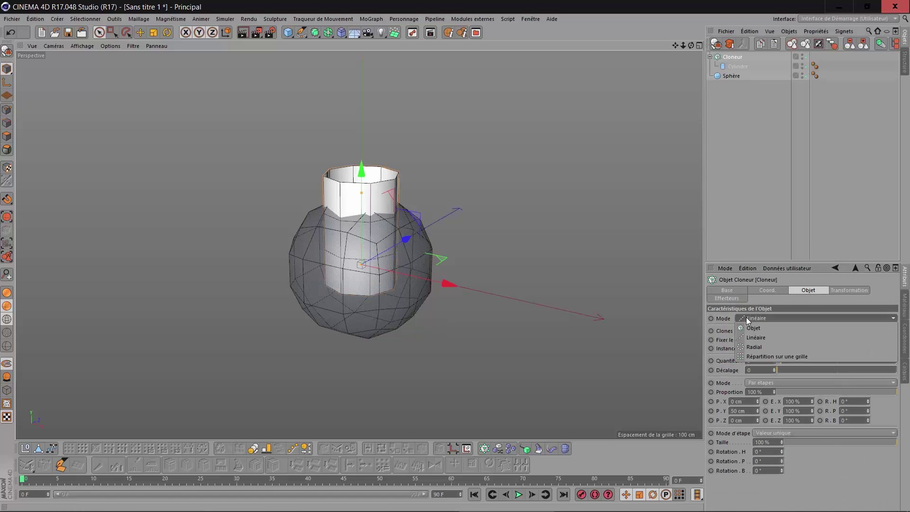
{"action": "left_click", "coordinate": [749, 327]}
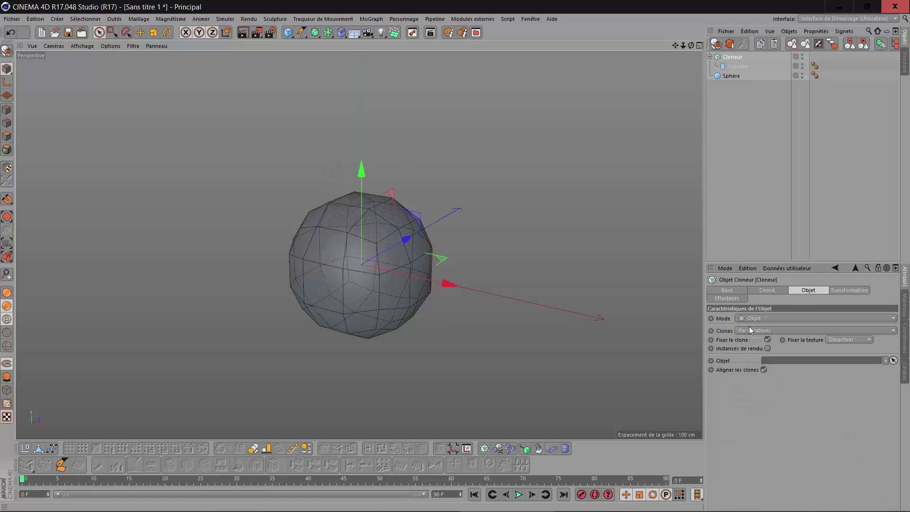
{"action": "left_click_drag", "start_coordinate": [757, 269], "coordinate": [782, 366]}
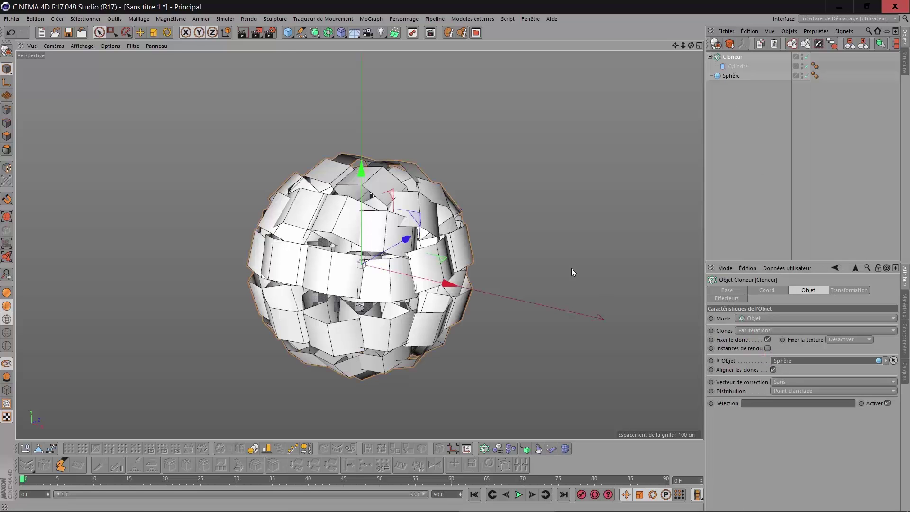
{"action": "scroll", "coordinate": [528, 259], "scroll_direction": "up", "scroll_amount": 2}
{"action": "left_click_drag", "start_coordinate": [674, 45], "coordinate": [444, 272]}
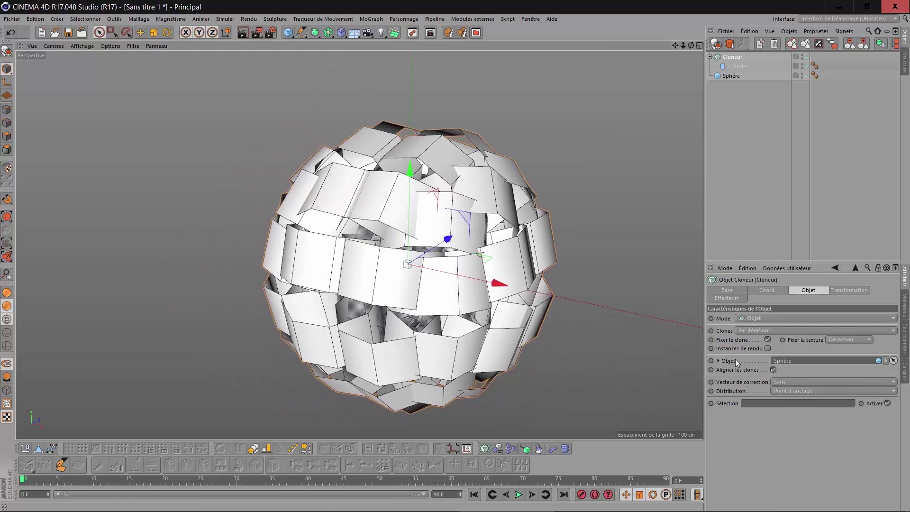
Step: Try the axis options for the cloner's Vecteur de correction and set it to X-
{"action": "left_click", "coordinate": [774, 381]}
{"action": "left_click", "coordinate": [778, 382]}
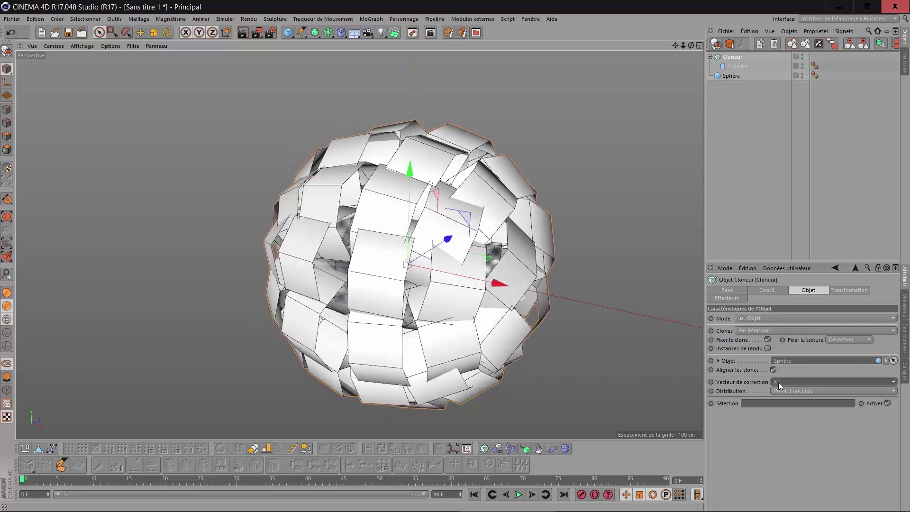
{"action": "scroll", "coordinate": [780, 382], "scroll_direction": "down", "scroll_amount": 1}
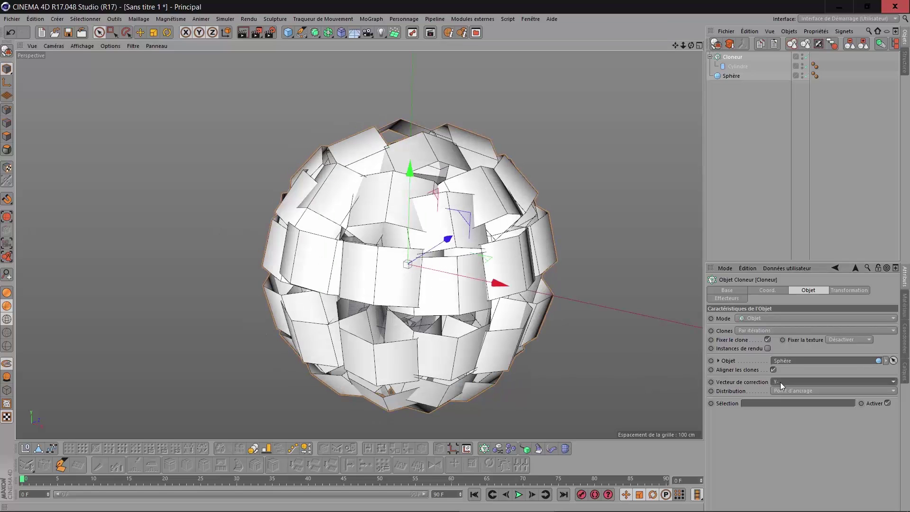
{"action": "scroll", "coordinate": [780, 382], "scroll_direction": "down", "scroll_amount": 1}
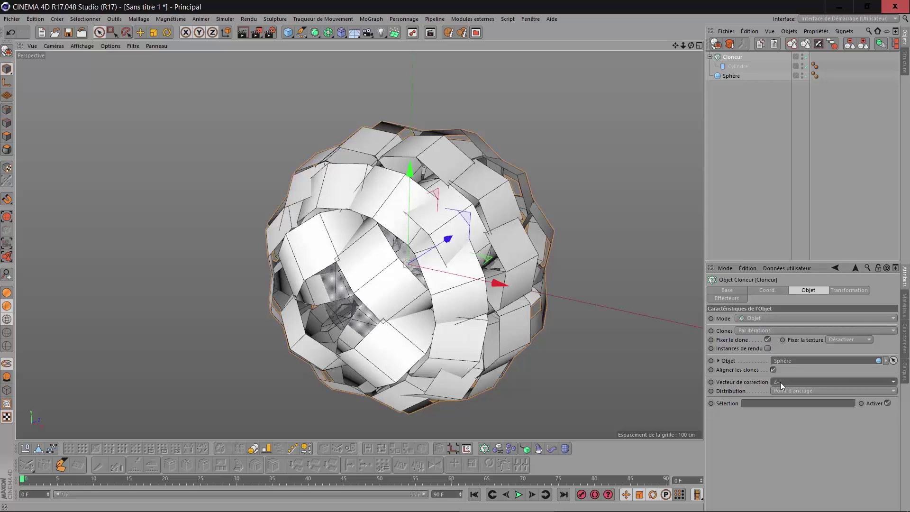
{"action": "scroll", "coordinate": [780, 382], "scroll_direction": "up", "scroll_amount": 2}
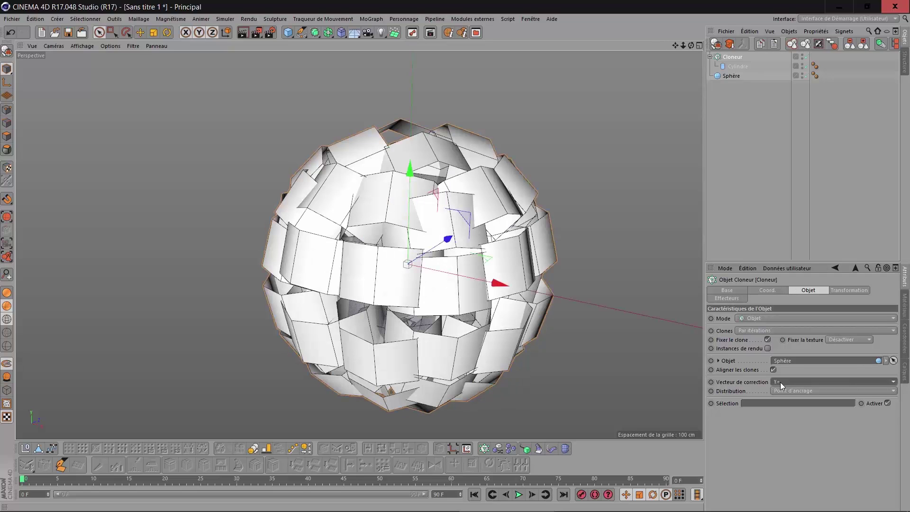
{"action": "scroll", "coordinate": [780, 382], "scroll_direction": "up", "scroll_amount": 2}
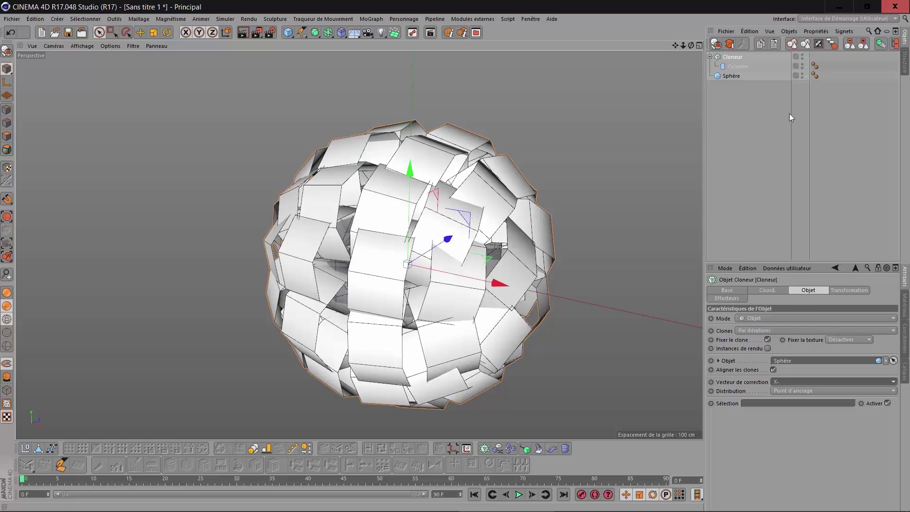
Step: Set the cloned cylinder's orientation to -Z
{"action": "left_click", "coordinate": [732, 66]}
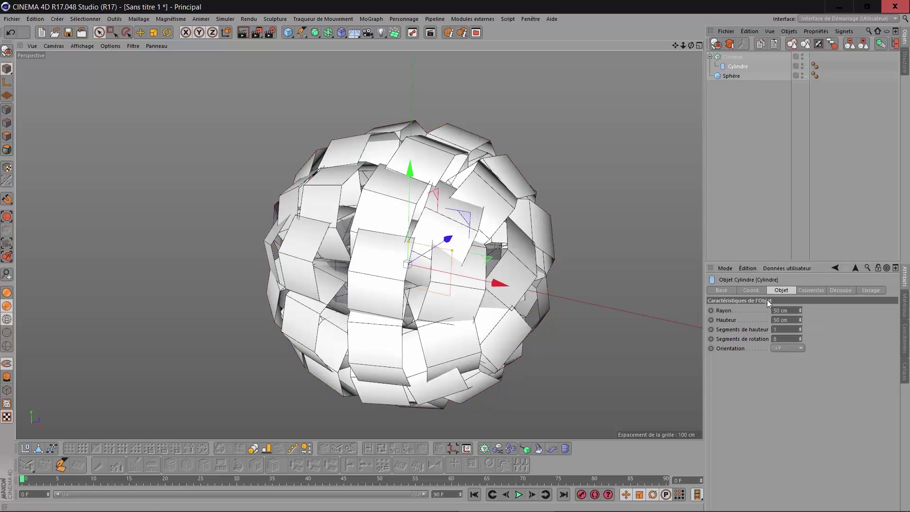
{"action": "scroll", "coordinate": [783, 349], "scroll_direction": "down", "scroll_amount": 2}
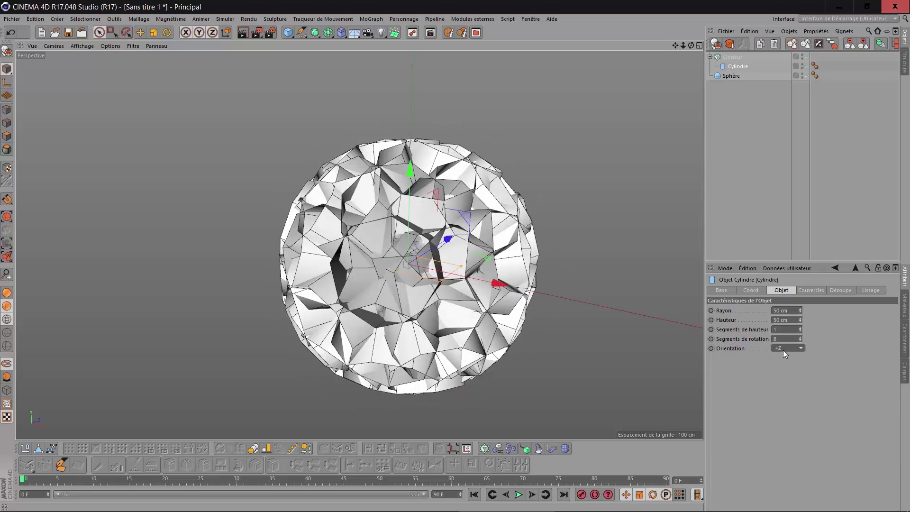
Step: Enlarge the sphere's radius to about 238 cm to spread the cloned cylinders apart
{"action": "left_click", "coordinate": [729, 75]}
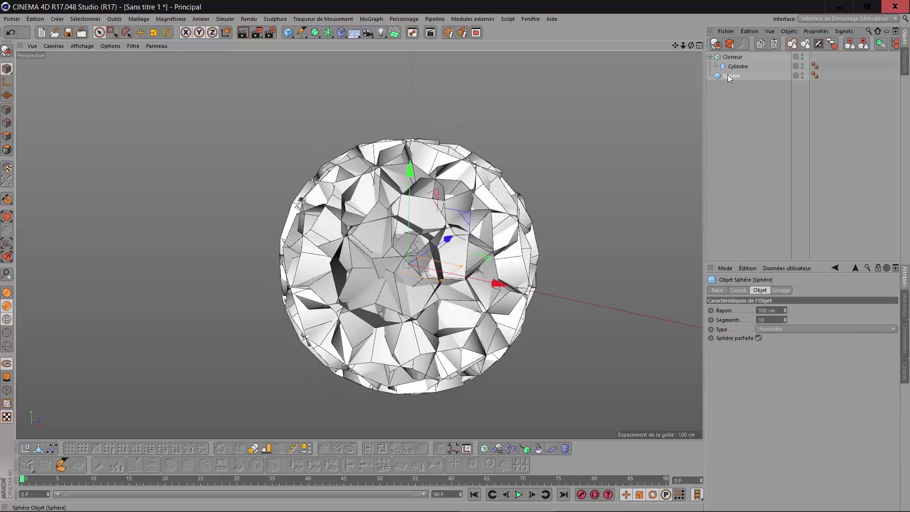
{"action": "left_click_drag", "start_coordinate": [785, 310], "coordinate": [825, 302]}
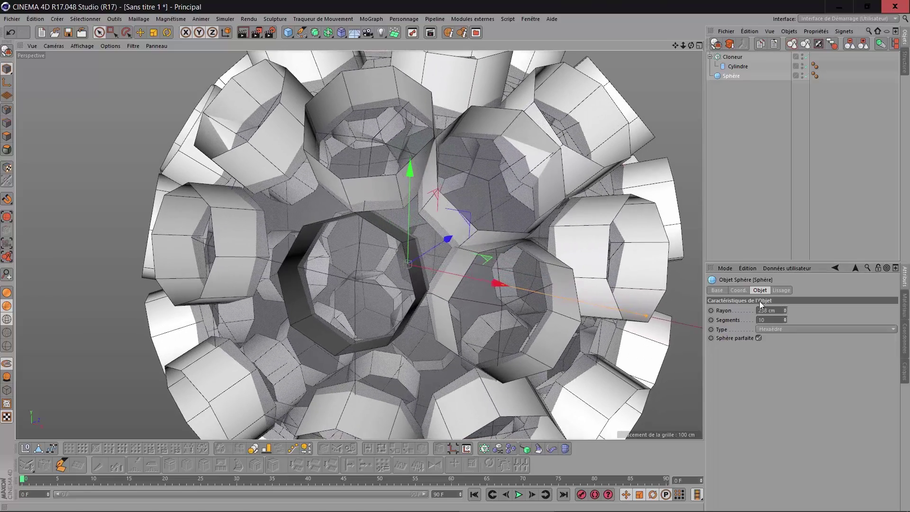
{"action": "scroll", "coordinate": [575, 225], "scroll_direction": "down", "scroll_amount": 5}
{"action": "left_click_drag", "start_coordinate": [691, 45], "coordinate": [745, 342]}
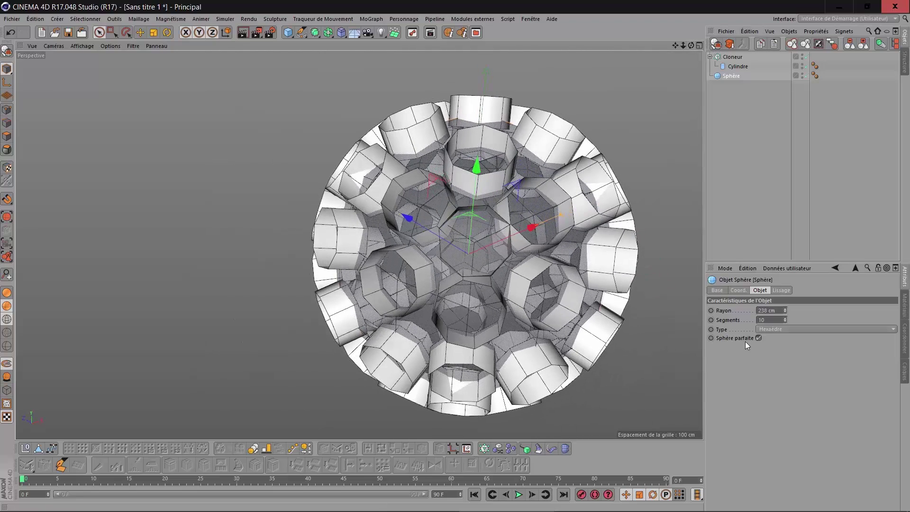
Step: Reduce the sphere's segments to 8 and set its radius to 239 cm
{"action": "double_click", "coordinate": [776, 319]}
{"action": "type", "text": "8"}
{"action": "key", "text": "Return"}
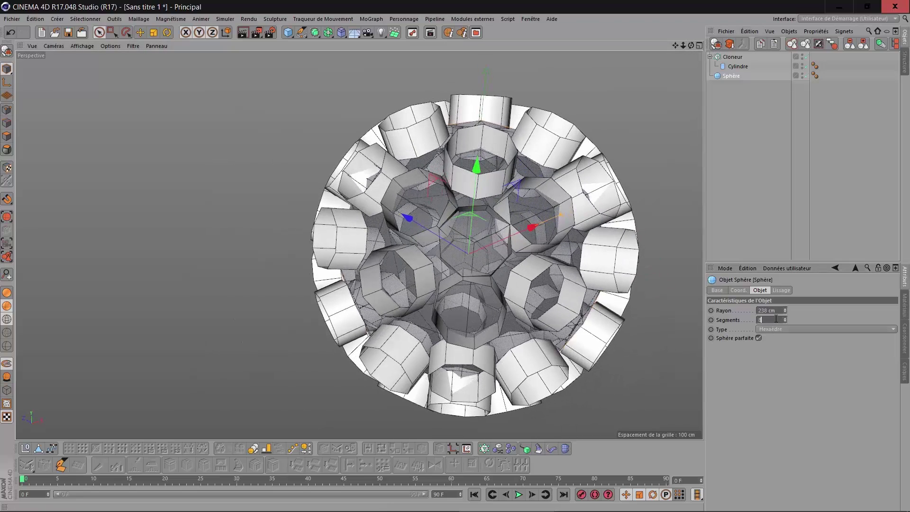
{"action": "left_click_drag", "start_coordinate": [775, 309], "coordinate": [776, 307]}
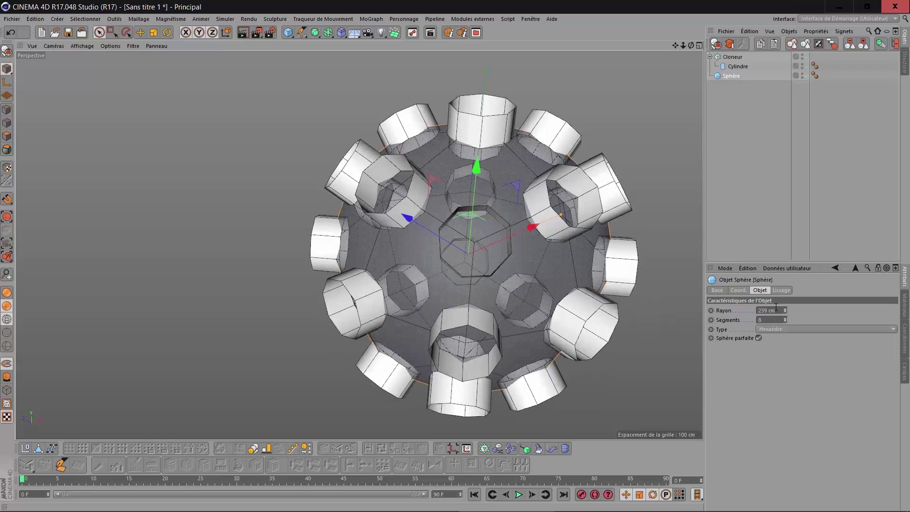
{"action": "mouse_move", "coordinate": [692, 46]}
{"action": "left_mouse_down"}
{"action": "mouse_move", "coordinate": [697, 111]}
{"action": "mouse_move", "coordinate": [412, 117]}
{"action": "mouse_move", "coordinate": [484, 216]}
{"action": "left_mouse_up"}
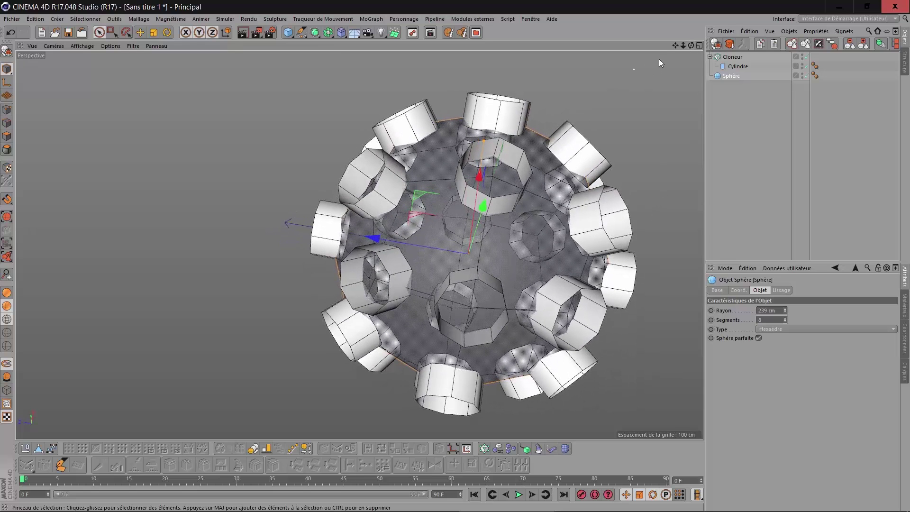
Step: Set the cloner's transformation R.B rotation to 22.5° to turn all cloned cylinders on the sphere
{"action": "left_click_drag", "start_coordinate": [690, 46], "coordinate": [690, 23]}
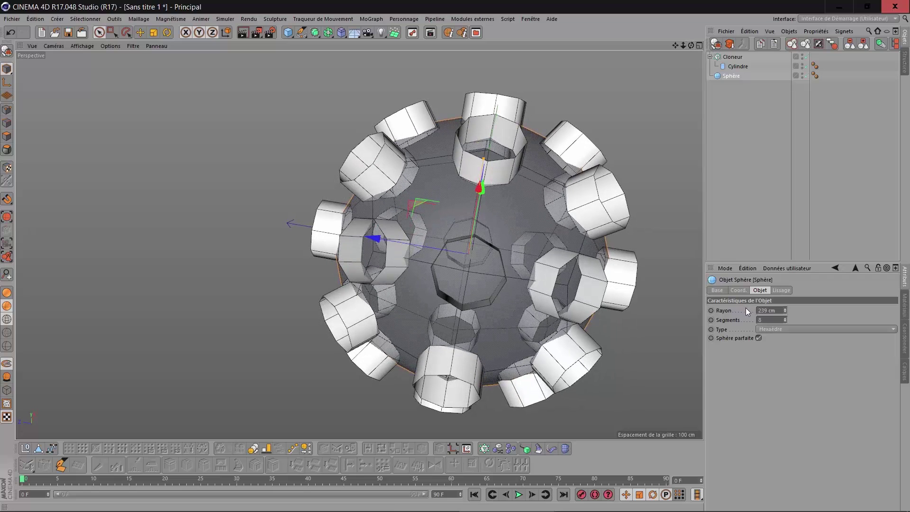
{"action": "left_click", "coordinate": [733, 57]}
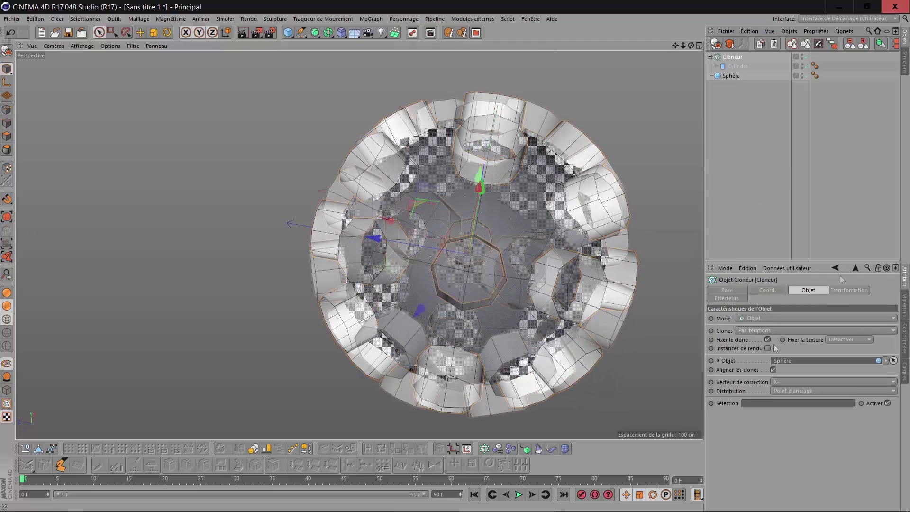
{"action": "left_click", "coordinate": [839, 290]}
{"action": "left_click_drag", "start_coordinate": [867, 349], "coordinate": [861, 352]}
{"action": "type", "text": "22.5"}
{"action": "key", "text": "Return"}
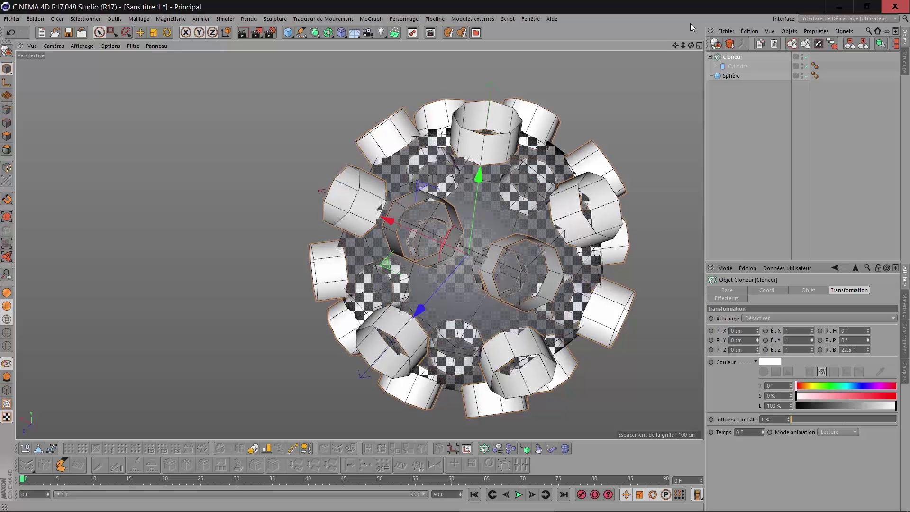
Step: Enlarge the cloned cylinder's radius to 64 cm so neighbouring rings sit closer together around the sphere
{"action": "left_click_drag", "start_coordinate": [689, 44], "coordinate": [659, 55]}
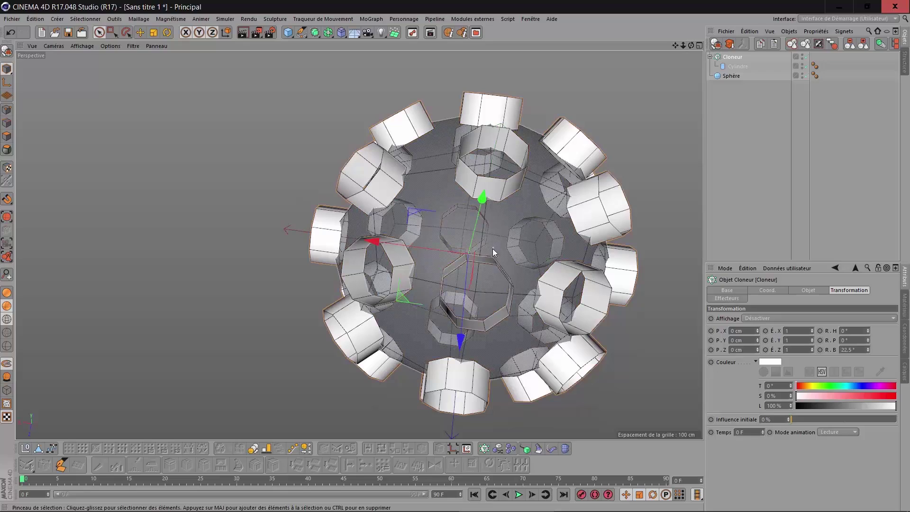
{"action": "left_click_drag", "start_coordinate": [689, 45], "coordinate": [655, 79]}
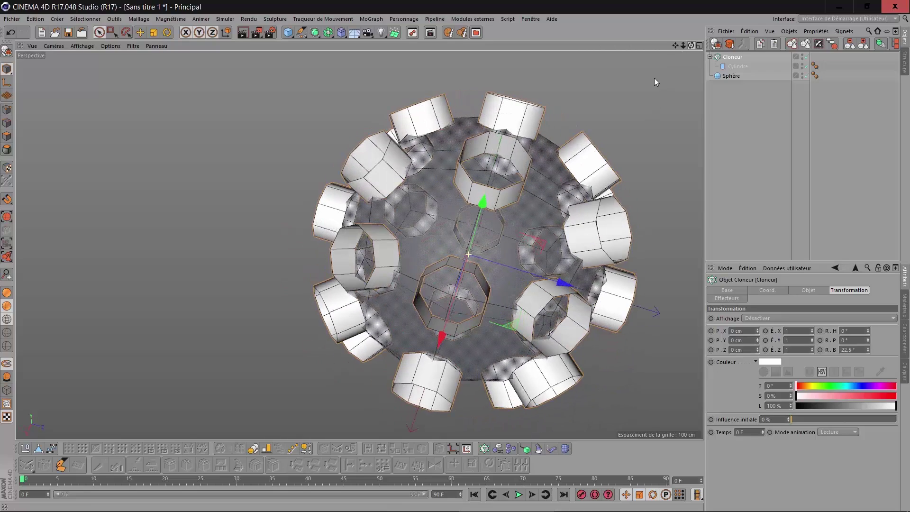
{"action": "mouse_move", "coordinate": [501, 210]}
{"action": "left_mouse_down", "text": "alt"}
{"action": "mouse_move", "coordinate": [469, 255]}
{"action": "mouse_move", "coordinate": [479, 237]}
{"action": "left_mouse_up", "text": "alt"}
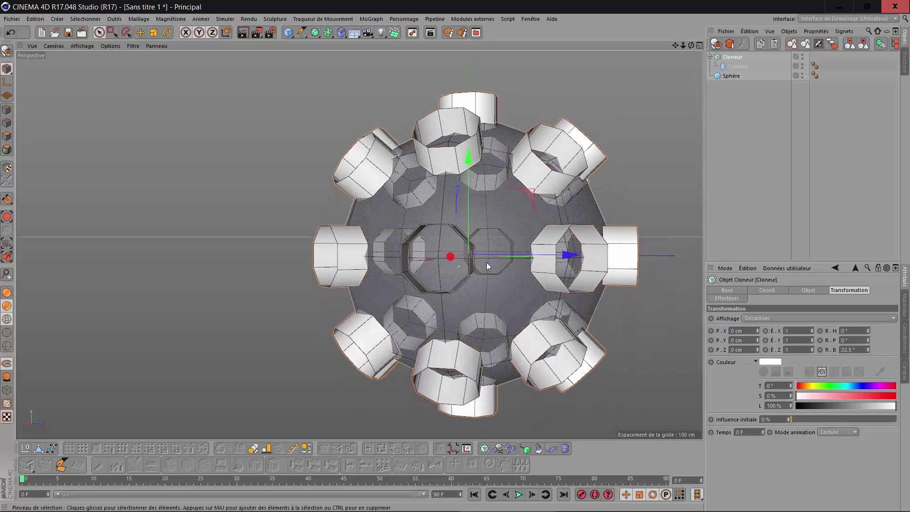
{"action": "mouse_move", "coordinate": [690, 45]}
{"action": "left_mouse_down"}
{"action": "mouse_move", "coordinate": [683, 57]}
{"action": "mouse_move", "coordinate": [701, 66]}
{"action": "left_mouse_up"}
{"action": "left_click", "coordinate": [739, 67]}
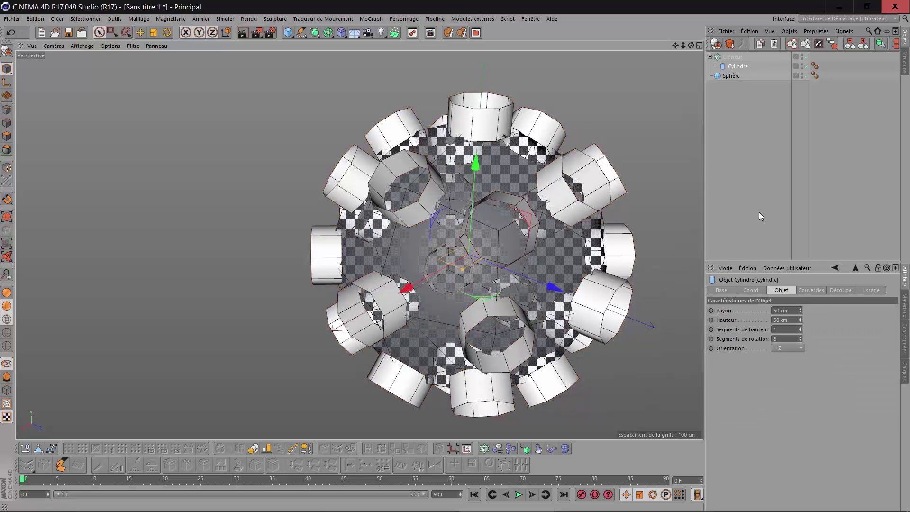
{"action": "double_click", "coordinate": [778, 310]}
{"action": "type", "text": "60"}
{"action": "key", "text": "Return"}
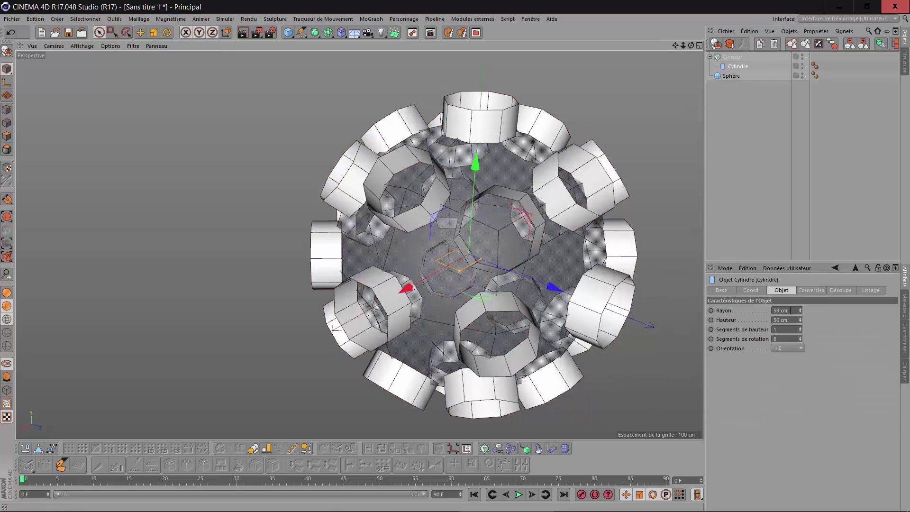
{"action": "left_click_drag", "start_coordinate": [800, 309], "coordinate": [800, 307]}
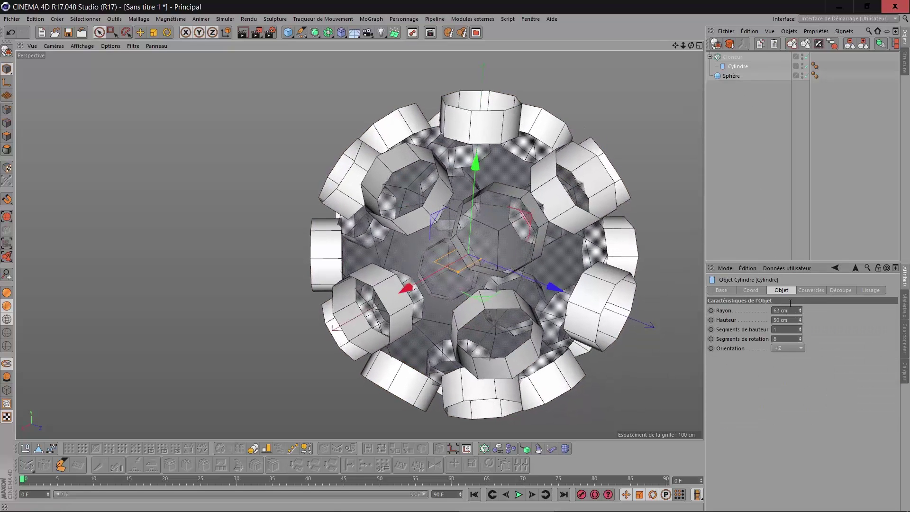
{"action": "left_click_drag", "start_coordinate": [690, 45], "coordinate": [621, 114]}
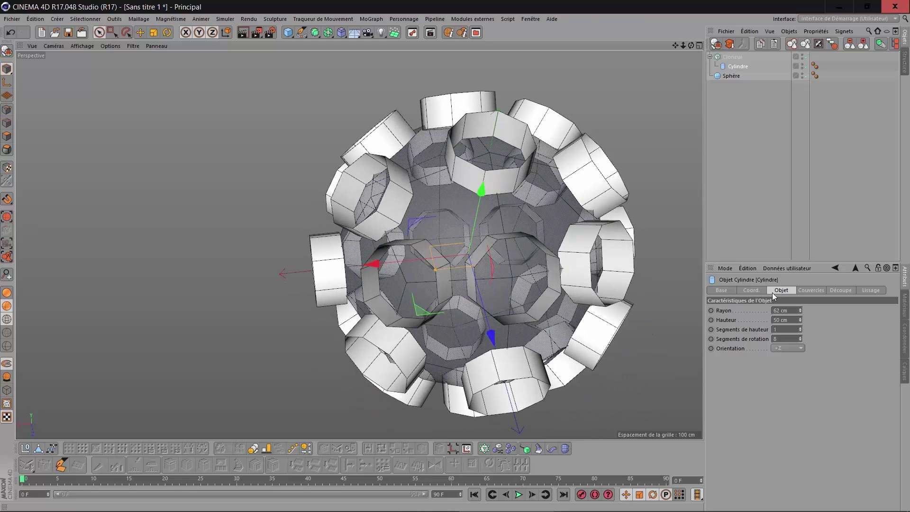
{"action": "scroll", "coordinate": [790, 312], "scroll_direction": "up", "scroll_amount": 2}
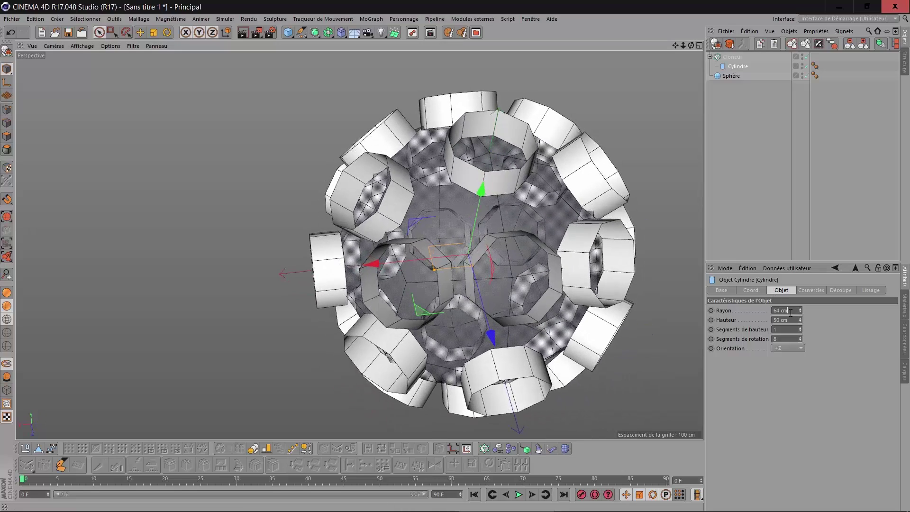
Step: Increase the cloned cylinder's height to 65 cm
{"action": "scroll", "coordinate": [790, 321], "scroll_direction": "up", "scroll_amount": 13}
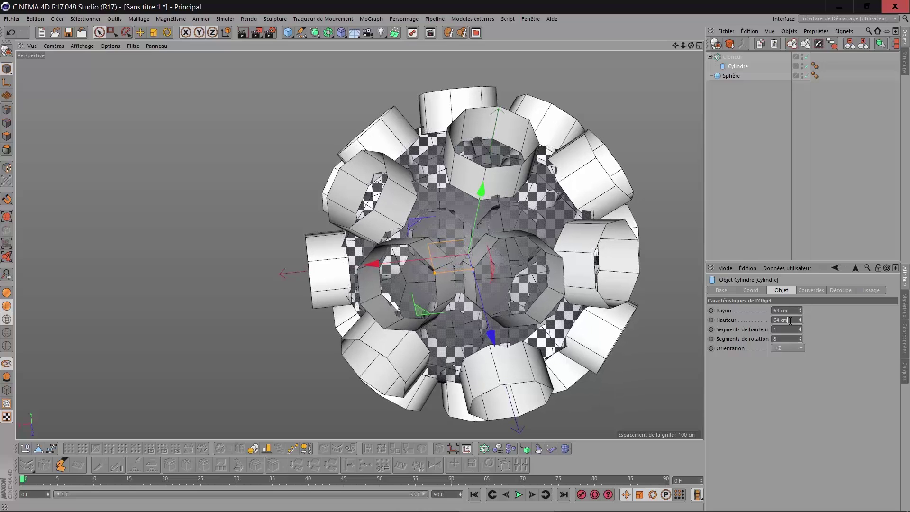
{"action": "scroll", "coordinate": [790, 321], "scroll_direction": "up", "scroll_amount": 2}
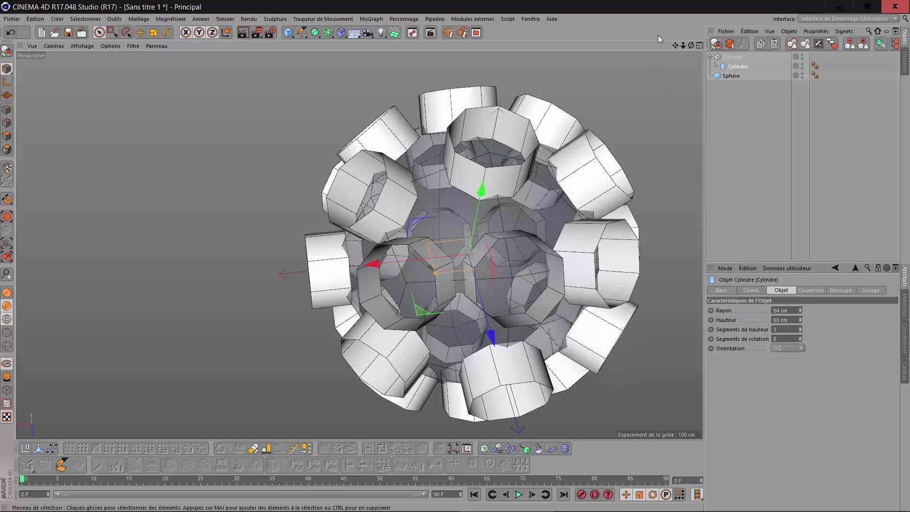
{"action": "left_click_drag", "start_coordinate": [690, 46], "coordinate": [549, 56]}
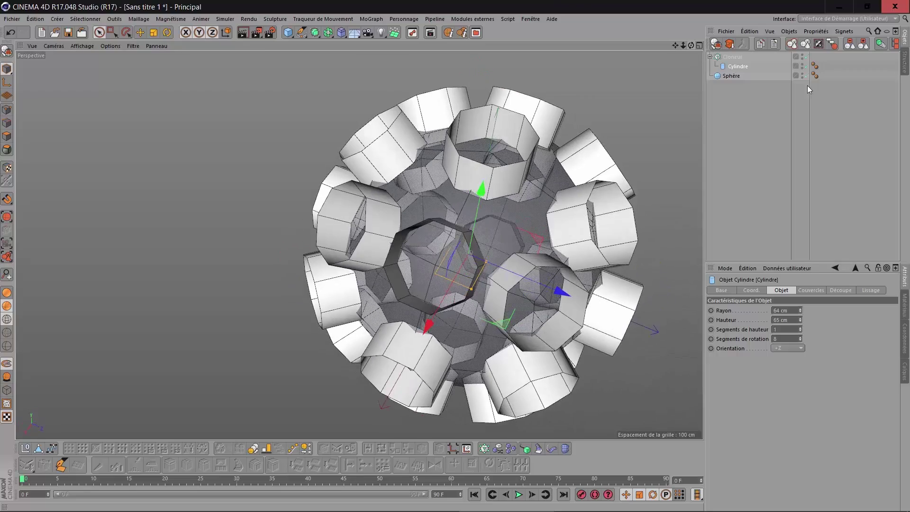
Step: Connect the cloner and its cylinder into one polygon object without keeping the originals, and delete the guide sphere
{"action": "left_click", "coordinate": [732, 57]}
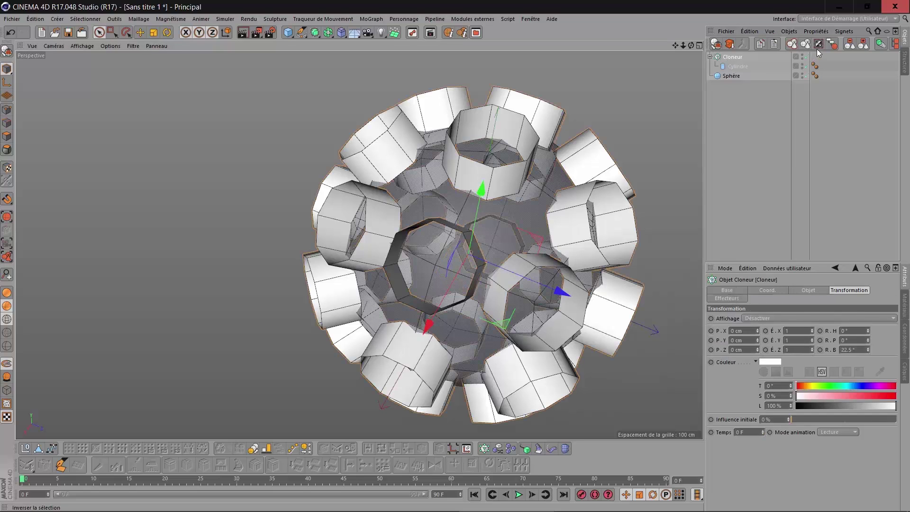
{"action": "left_click", "coordinate": [832, 43]}
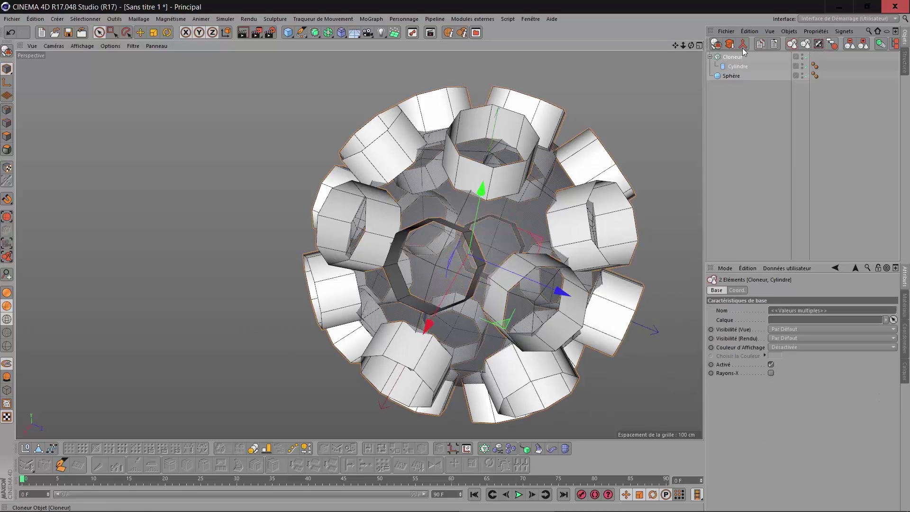
{"action": "left_click", "coordinate": [742, 44]}
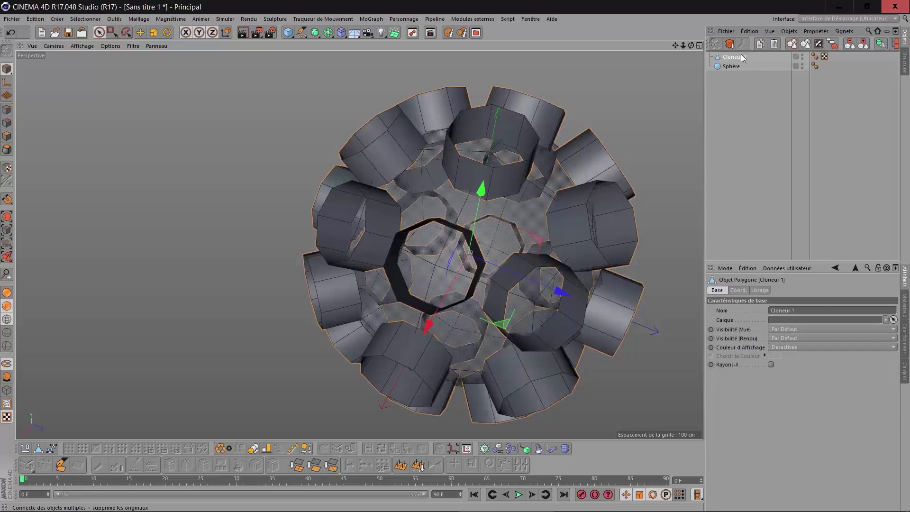
{"action": "left_click", "coordinate": [730, 66]}
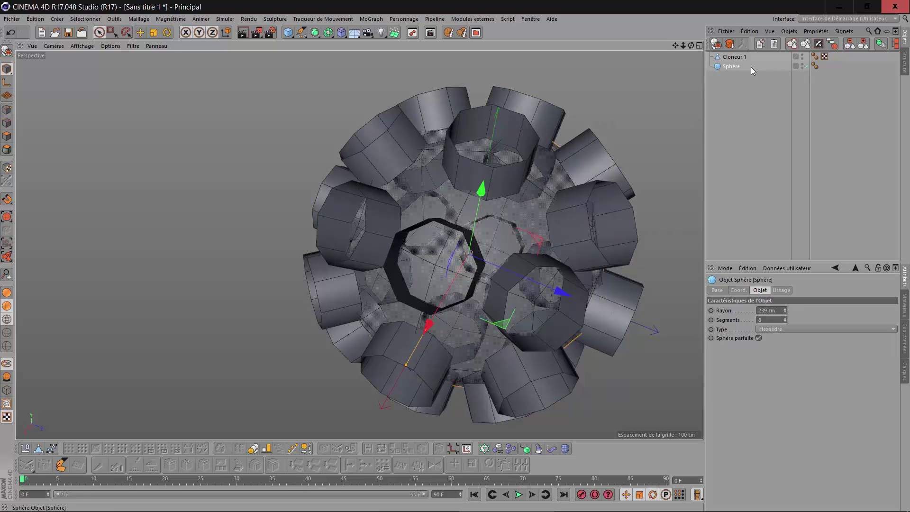
{"action": "key", "text": "Delete"}
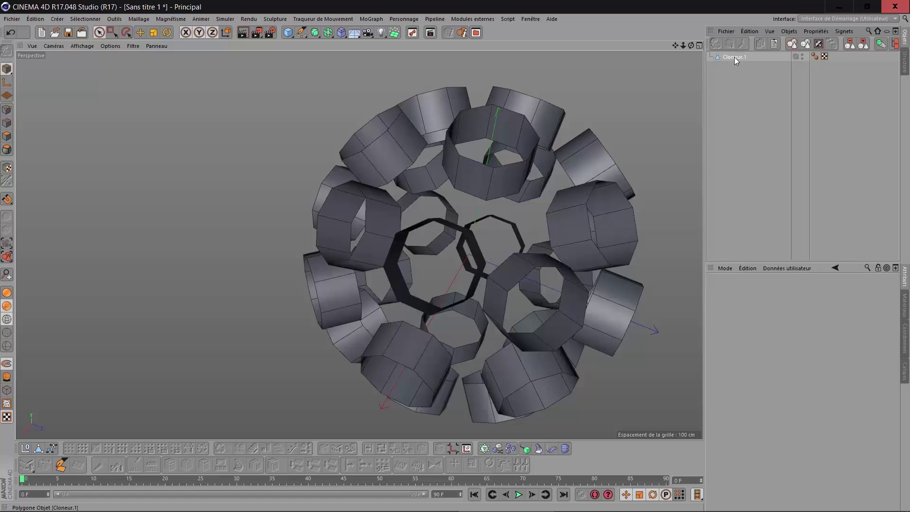
Step: In polygon mode on the merged object, select two facing polygons of neighbouring rings and connect them with a Ponter bridge
{"action": "left_click", "coordinate": [734, 57]}
{"action": "mouse_move", "coordinate": [691, 46]}
{"action": "left_mouse_down"}
{"action": "mouse_move", "coordinate": [706, 28]}
{"action": "mouse_move", "coordinate": [759, 24]}
{"action": "mouse_move", "coordinate": [664, 33]}
{"action": "mouse_move", "coordinate": [621, 80]}
{"action": "mouse_move", "coordinate": [691, 45]}
{"action": "left_mouse_up"}
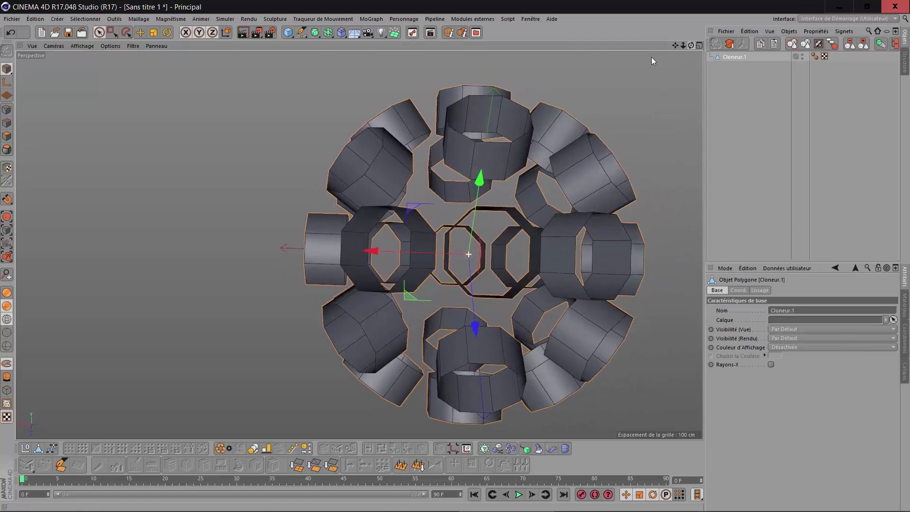
{"action": "left_click", "coordinate": [7, 136]}
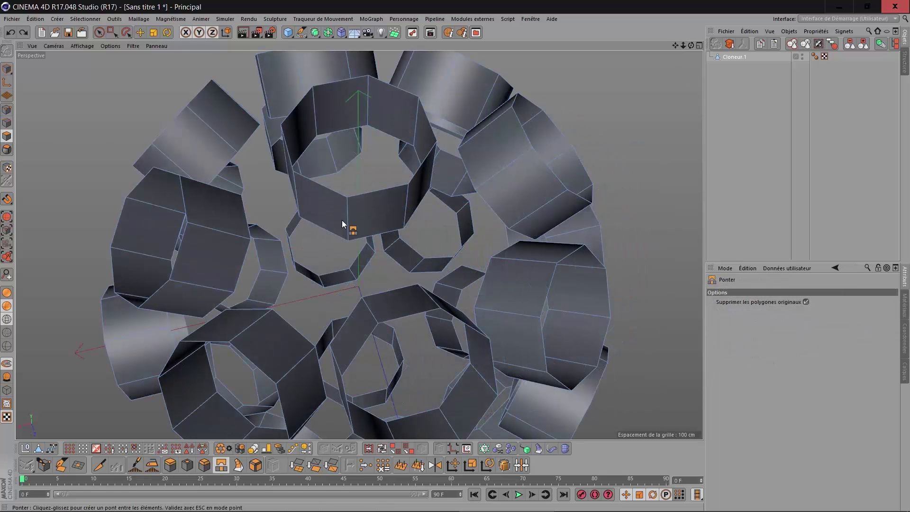
{"action": "scroll", "coordinate": [342, 220], "scroll_direction": "up", "scroll_amount": 2}
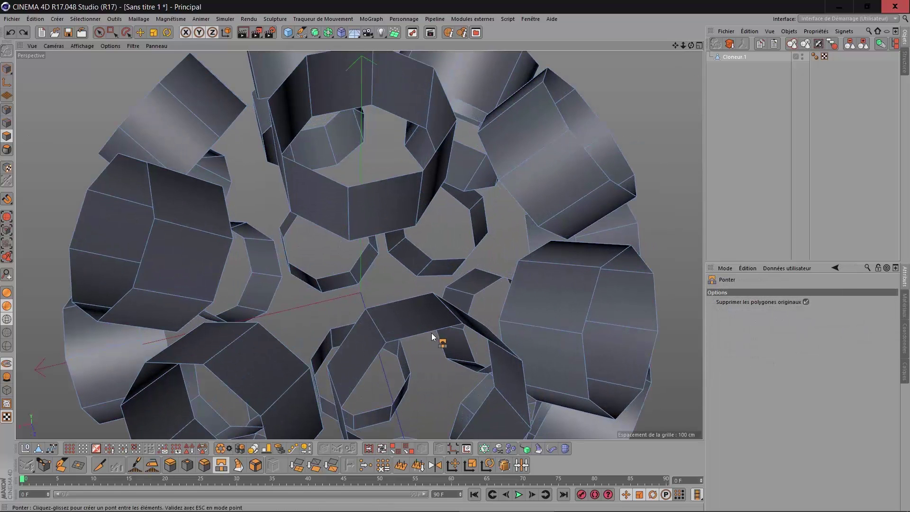
{"action": "left_click", "coordinate": [99, 32]}
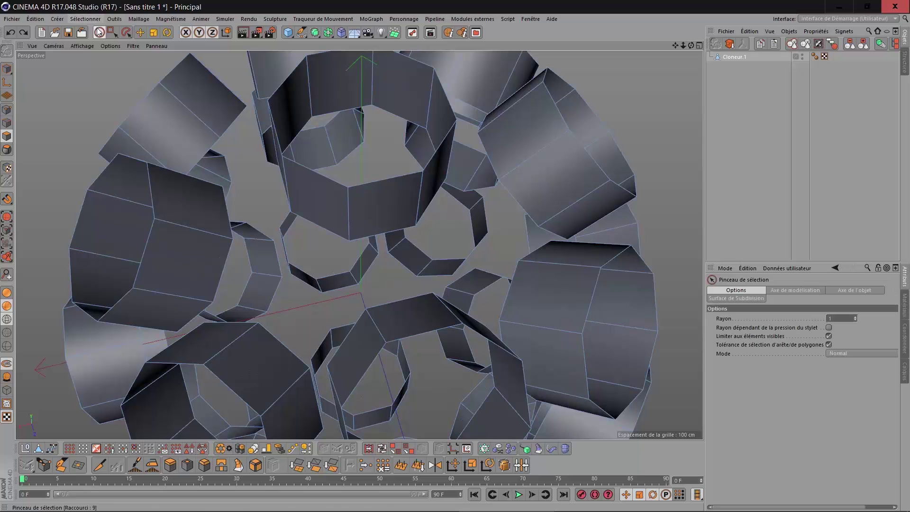
{"action": "left_click", "coordinate": [409, 317]}
{"action": "left_click", "coordinate": [367, 206], "text": "shift"}
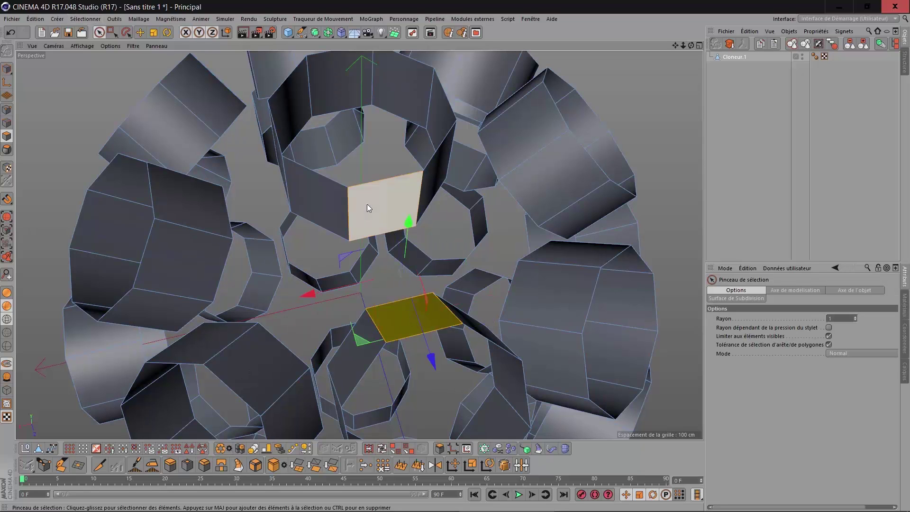
{"action": "left_click", "coordinate": [220, 465]}
{"action": "left_click_drag", "start_coordinate": [366, 309], "coordinate": [404, 236]}
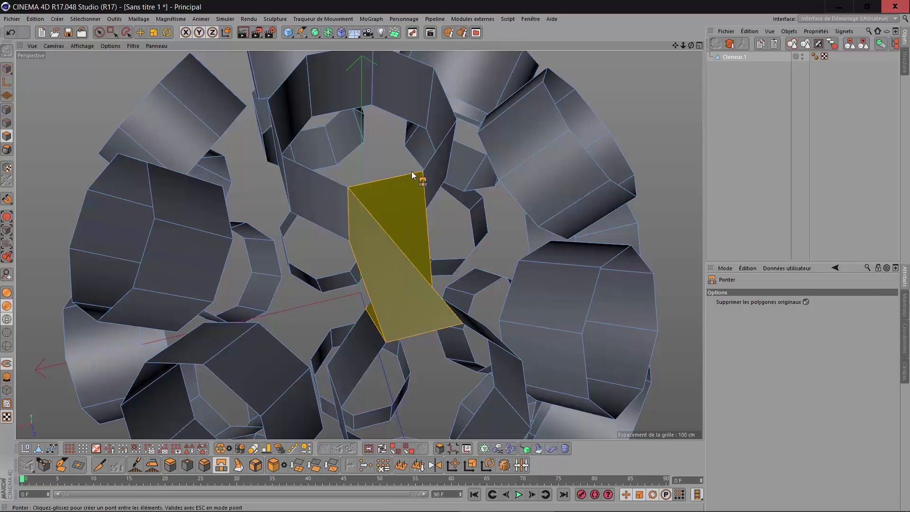
Step: Bridge the lower polygon of the upper middle ring to the facing top polygon of the ring below it
{"action": "left_click_drag", "start_coordinate": [403, 273], "coordinate": [359, 245], "text": "alt"}
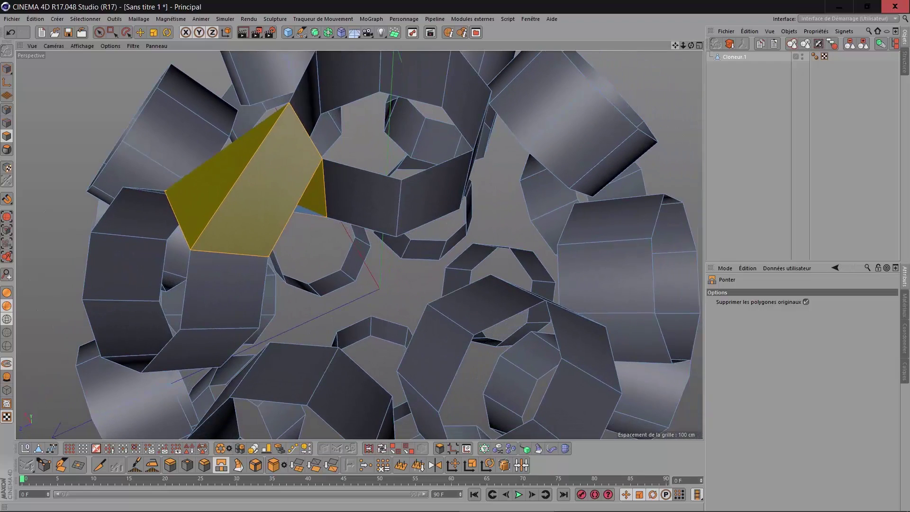
{"action": "key", "text": "space"}
{"action": "left_click", "coordinate": [485, 303]}
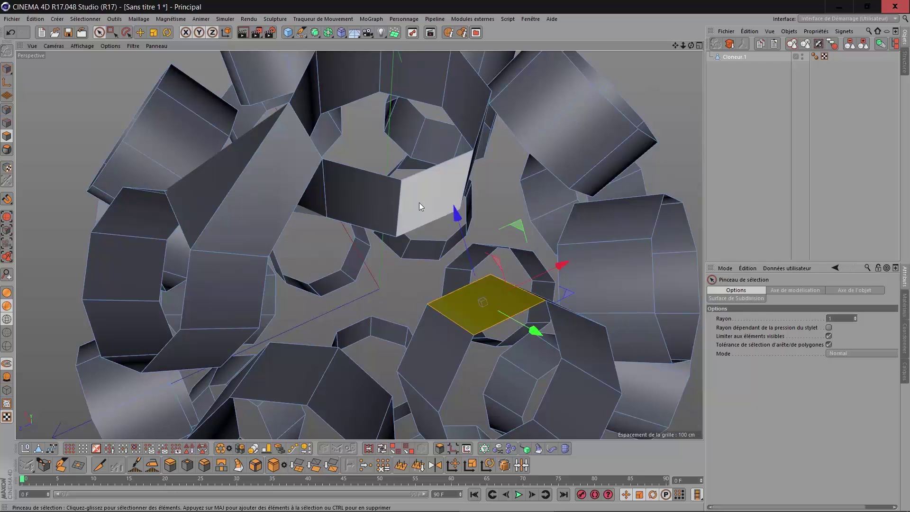
{"action": "left_click", "coordinate": [430, 223], "text": "shift"}
{"action": "key", "text": "space"}
{"action": "mouse_move", "coordinate": [428, 303]}
{"action": "left_mouse_down"}
{"action": "mouse_move", "coordinate": [462, 217]}
{"action": "mouse_move", "coordinate": [452, 237]}
{"action": "mouse_move", "coordinate": [384, 213]}
{"action": "left_mouse_up"}
Step: Select the facing polygons of the next pair of adjacent rings and bridge them
{"action": "scroll", "coordinate": [461, 217], "scroll_direction": "down", "scroll_amount": 5}
{"action": "mouse_move", "coordinate": [418, 286]}
{"action": "left_mouse_down", "text": "alt"}
{"action": "mouse_move", "coordinate": [650, 104]}
{"action": "mouse_move", "coordinate": [488, 264]}
{"action": "left_mouse_up", "text": "alt"}
{"action": "left_click", "coordinate": [356, 346], "text": "shift"}
{"action": "key", "text": "space"}
{"action": "left_click_drag", "start_coordinate": [356, 345], "coordinate": [369, 280]}
Step: Continue around the sphere and bridge the facing polygons of two further pairs of neighbouring rings
{"action": "scroll", "coordinate": [369, 279], "scroll_direction": "down", "scroll_amount": 4}
{"action": "left_click_drag", "start_coordinate": [694, 43], "coordinate": [419, 160], "text": "alt"}
{"action": "key", "text": "space"}
{"action": "key", "text": "space"}
{"action": "left_click_drag", "start_coordinate": [389, 209], "coordinate": [298, 181]}
{"action": "key", "text": "space"}
{"action": "key", "text": "space"}
{"action": "left_click_drag", "start_coordinate": [161, 236], "coordinate": [216, 228]}
Step: Bridge the two facing polygons across the narrow gap between unconnected rings on another side of the sphere
{"action": "scroll", "coordinate": [605, 138], "scroll_direction": "down", "scroll_amount": 10}
{"action": "left_click_drag", "start_coordinate": [675, 45], "coordinate": [586, 131]}
{"action": "left_click_drag", "start_coordinate": [691, 45], "coordinate": [658, 64]}
{"action": "left_click_drag", "start_coordinate": [473, 261], "coordinate": [496, 162], "text": "alt"}
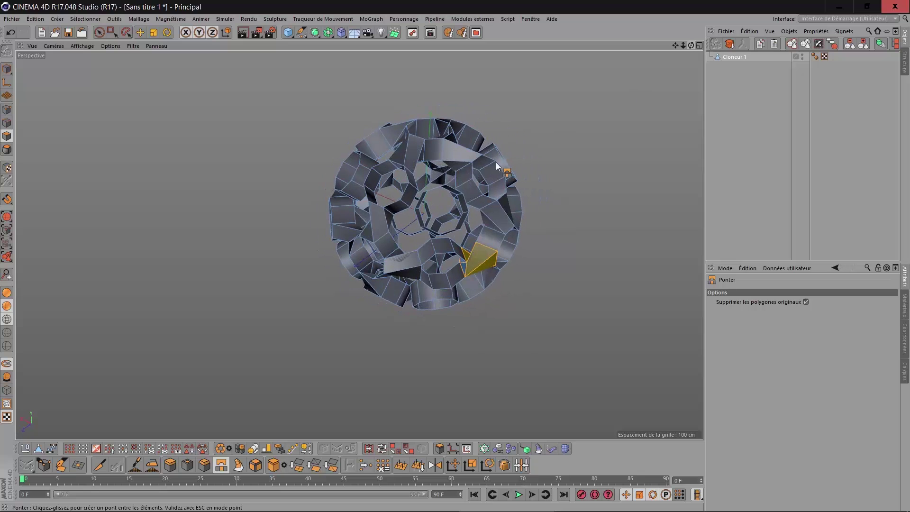
{"action": "scroll", "coordinate": [427, 215], "scroll_direction": "up", "scroll_amount": 10}
{"action": "left_click_drag", "start_coordinate": [675, 46], "coordinate": [721, 102]}
{"action": "key", "text": "space"}
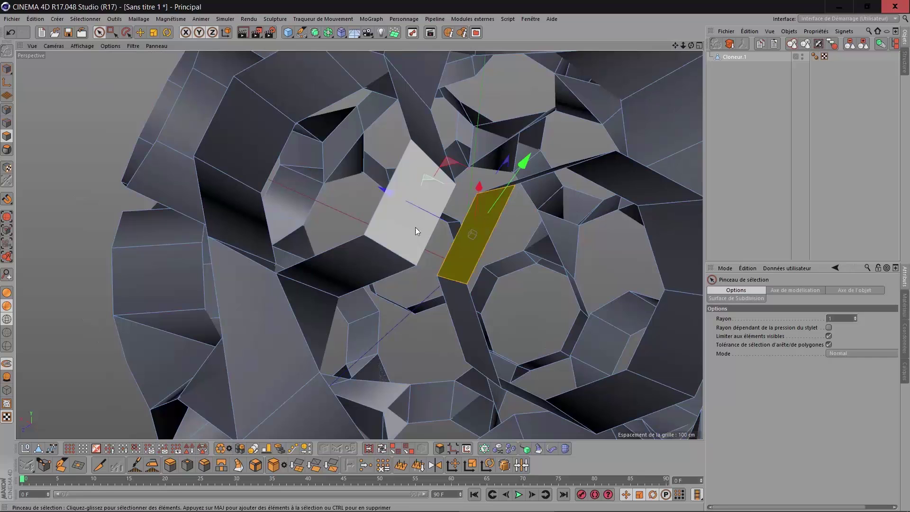
{"action": "left_click", "coordinate": [419, 242], "text": "shift"}
{"action": "key", "text": "space"}
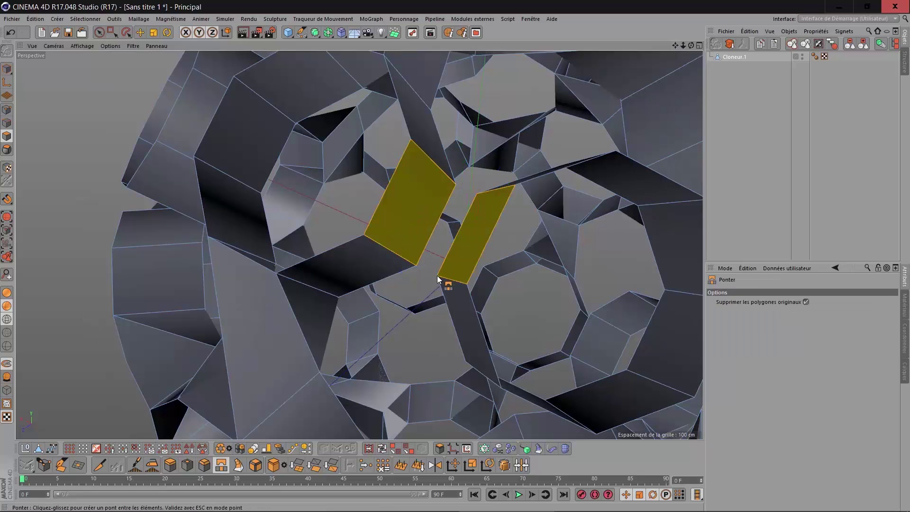
{"action": "left_click_drag", "start_coordinate": [439, 276], "coordinate": [459, 184]}
Step: Bridge the outer polygons of two rings lying diagonally across the next opening in the sphere
{"action": "scroll", "coordinate": [459, 185], "scroll_direction": "down", "scroll_amount": 4}
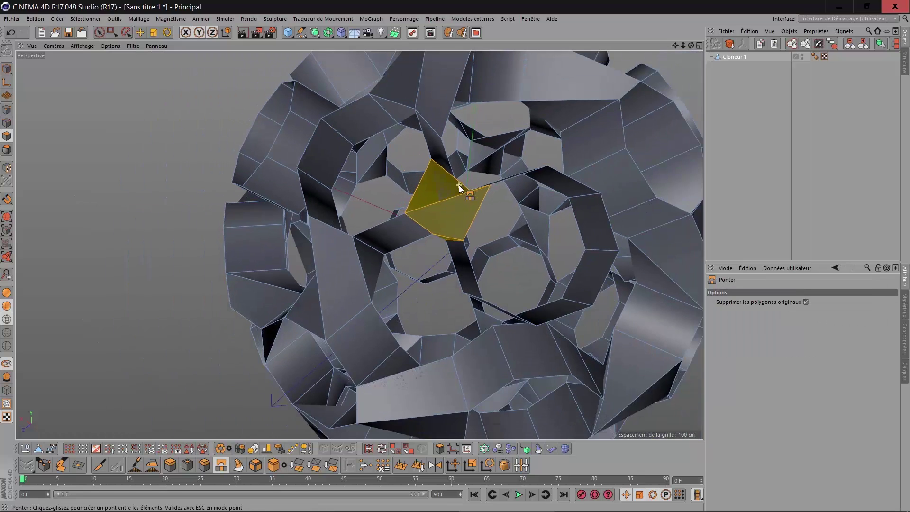
{"action": "scroll", "coordinate": [459, 185], "scroll_direction": "down", "scroll_amount": 1}
{"action": "left_click_drag", "start_coordinate": [672, 44], "coordinate": [693, 47]}
{"action": "key", "text": "space"}
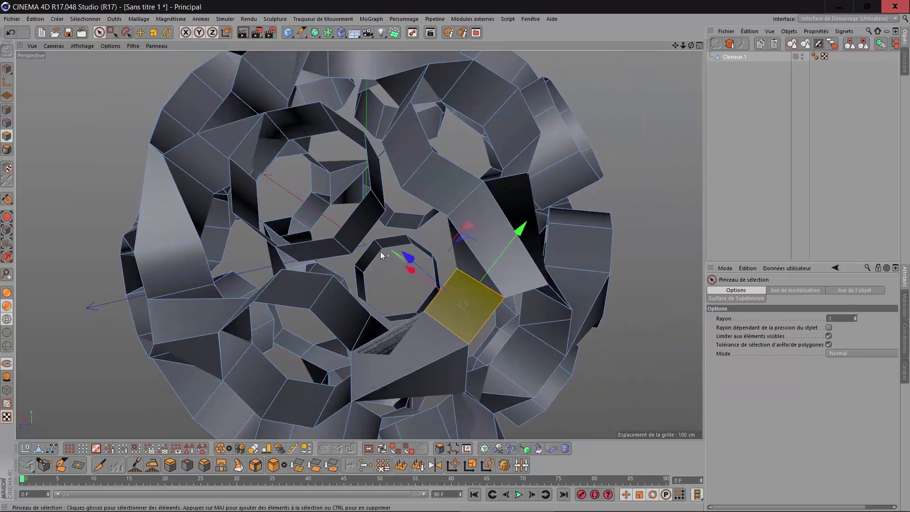
{"action": "key", "text": "space"}
{"action": "left_click_drag", "start_coordinate": [334, 238], "coordinate": [477, 349]}
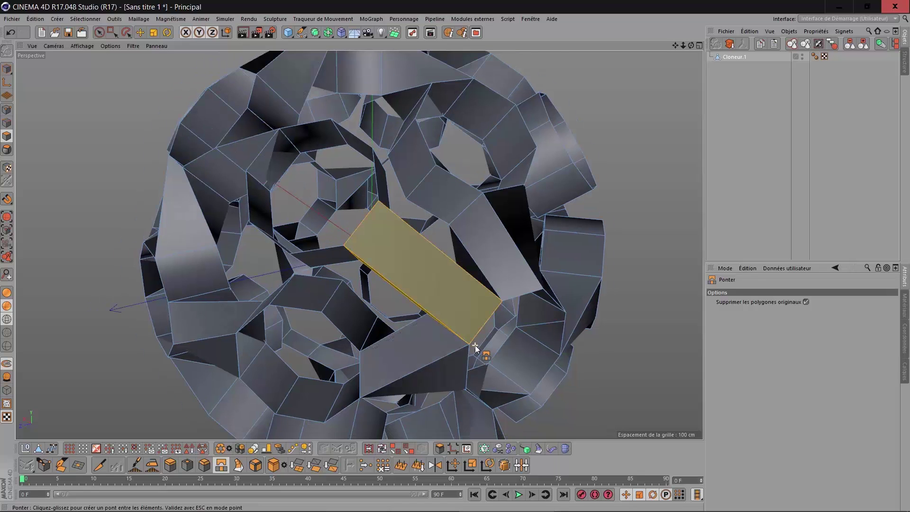
Step: Turn to another side of the sphere and bridge the facing polygons of the two rings beside the central opening
{"action": "scroll", "coordinate": [476, 347], "scroll_direction": "down", "scroll_amount": 3}
{"action": "left_click_drag", "start_coordinate": [675, 44], "coordinate": [626, 29]}
{"action": "left_click_drag", "start_coordinate": [690, 45], "coordinate": [630, 62]}
{"action": "key", "text": "space"}
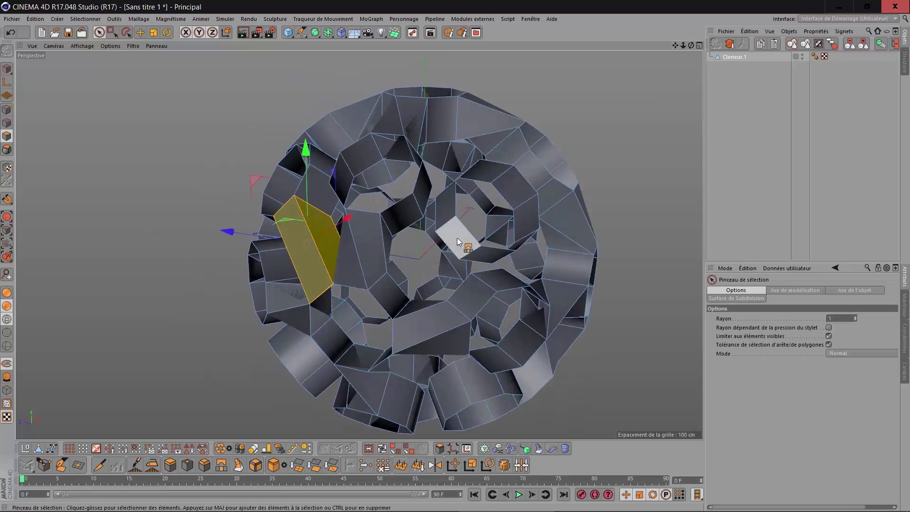
{"action": "left_click", "coordinate": [457, 238]}
{"action": "left_click", "coordinate": [379, 288], "text": "shift"}
{"action": "key", "text": "space"}
{"action": "left_click_drag", "start_coordinate": [372, 291], "coordinate": [465, 204]}
Step: Bridge the facing polygons of the two rings beside the upper central opening on the next side of the sphere
{"action": "left_click_drag", "start_coordinate": [690, 45], "coordinate": [569, 48]}
{"action": "key", "text": "space"}
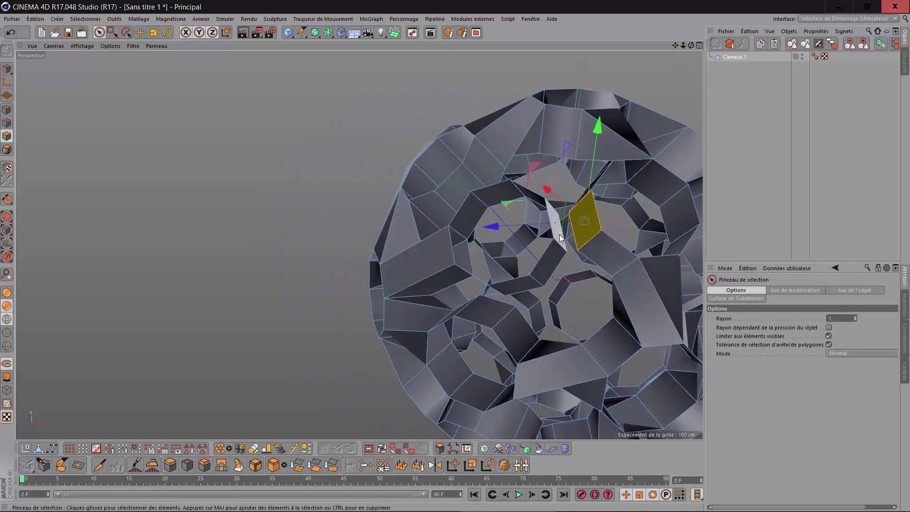
{"action": "left_click", "coordinate": [563, 236], "text": "shift"}
{"action": "key", "text": "space"}
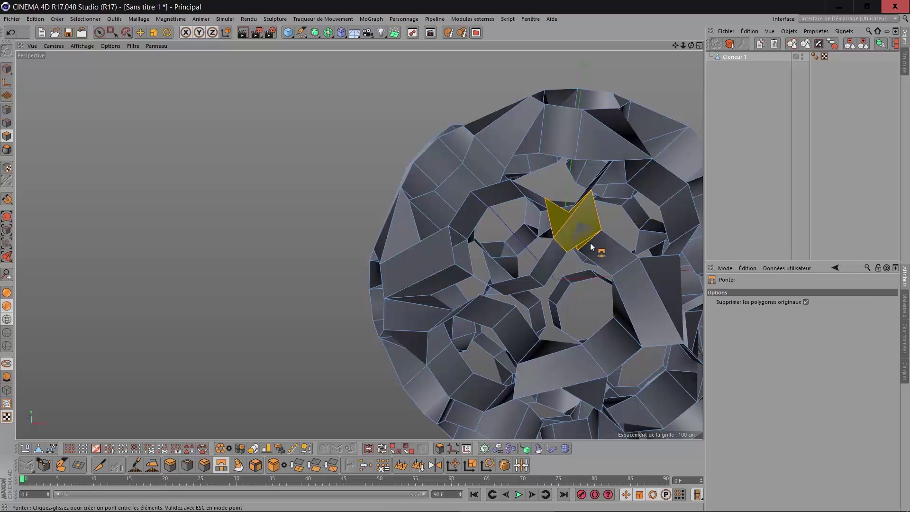
Step: Continue around the sphere and bridge the facing polygons of two further pairs of unconnected rings
{"action": "left_click_drag", "start_coordinate": [675, 45], "coordinate": [740, 36]}
{"action": "left_click_drag", "start_coordinate": [665, 161], "coordinate": [666, 162], "text": "alt"}
{"action": "left_click_drag", "start_coordinate": [683, 46], "coordinate": [701, 42]}
{"action": "mouse_move", "coordinate": [691, 45]}
{"action": "left_mouse_down"}
{"action": "mouse_move", "coordinate": [673, 28]}
{"action": "mouse_move", "coordinate": [720, 52]}
{"action": "mouse_move", "coordinate": [664, 42]}
{"action": "mouse_move", "coordinate": [720, 52]}
{"action": "mouse_move", "coordinate": [710, 47]}
{"action": "left_mouse_up"}
{"action": "key", "text": "space"}
{"action": "left_click", "coordinate": [482, 221]}
{"action": "key", "text": "space"}
{"action": "key", "text": "space"}
{"action": "left_click", "coordinate": [343, 264]}
{"action": "key", "text": "space"}
Step: Bridge the remaining facing polygons of the rings around the central opening on the opposite side of the sphere
{"action": "key", "text": "space"}
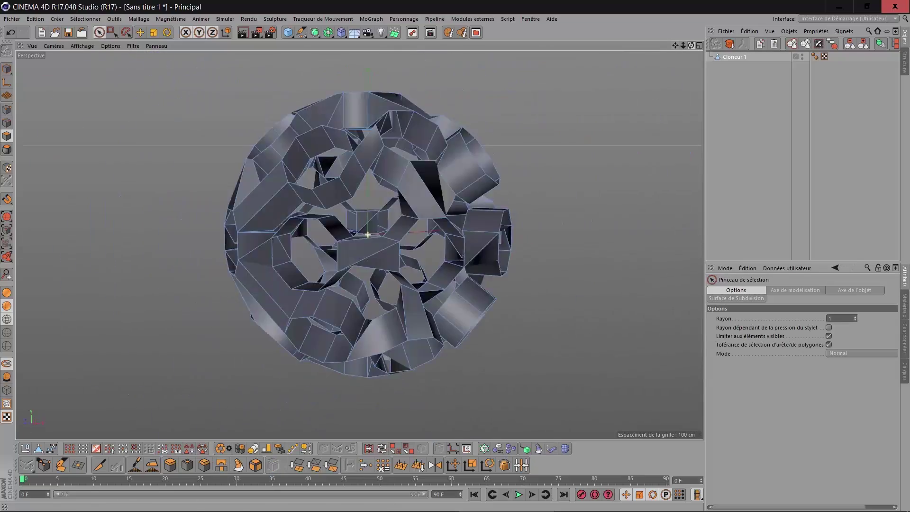
{"action": "left_click_drag", "start_coordinate": [367, 234], "coordinate": [398, 266], "text": "alt"}
{"action": "left_click", "coordinate": [425, 291], "text": "shift"}
{"action": "key", "text": "space"}
{"action": "key", "text": "space"}
{"action": "left_click", "coordinate": [396, 270]}
{"action": "key", "text": "space"}
{"action": "left_click_drag", "start_coordinate": [315, 193], "coordinate": [316, 194], "text": "alt"}
{"action": "left_click", "coordinate": [316, 193]}
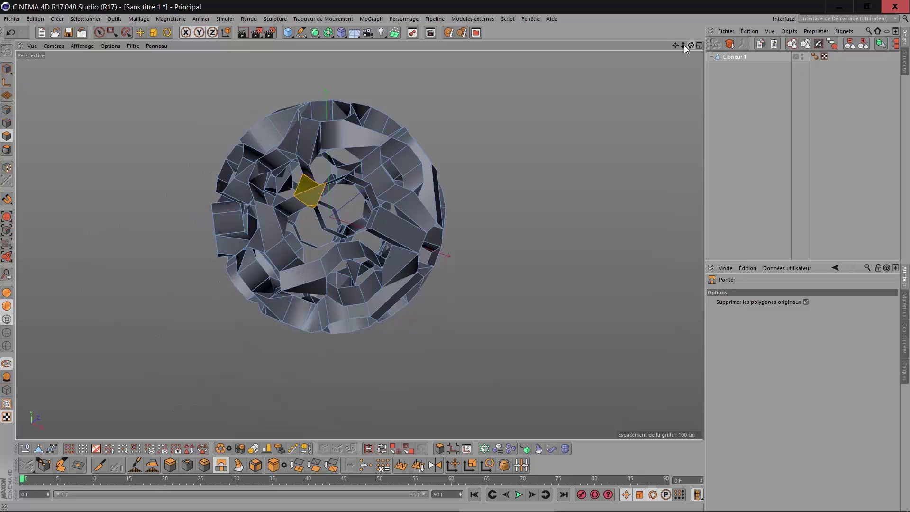
Step: Examine the sphere from several sides for neighbouring rings that still lack a bridge
{"action": "left_click_drag", "start_coordinate": [674, 46], "coordinate": [711, 60]}
{"action": "left_click_drag", "start_coordinate": [655, 88], "coordinate": [561, 65], "text": "alt"}
{"action": "left_click_drag", "start_coordinate": [691, 45], "coordinate": [556, 188]}
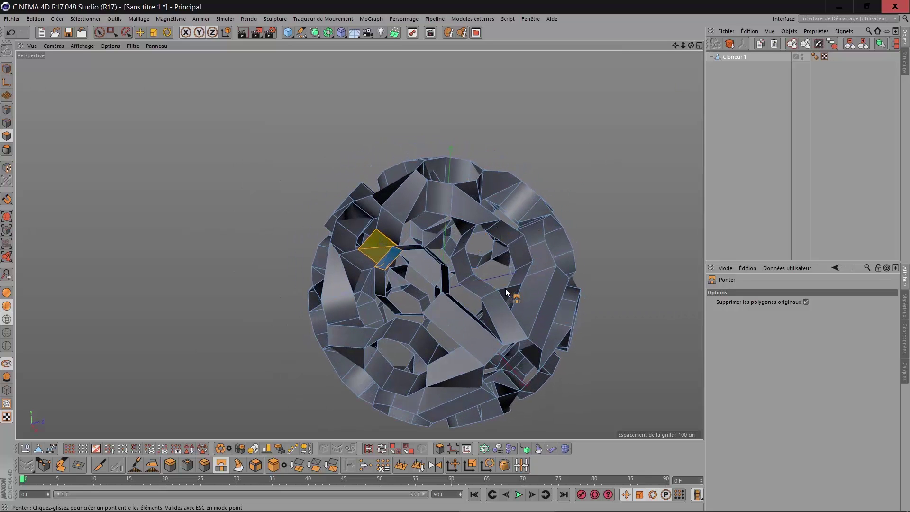
{"action": "left_click_drag", "start_coordinate": [691, 44], "coordinate": [609, 61]}
{"action": "left_click_drag", "start_coordinate": [675, 46], "coordinate": [707, 15]}
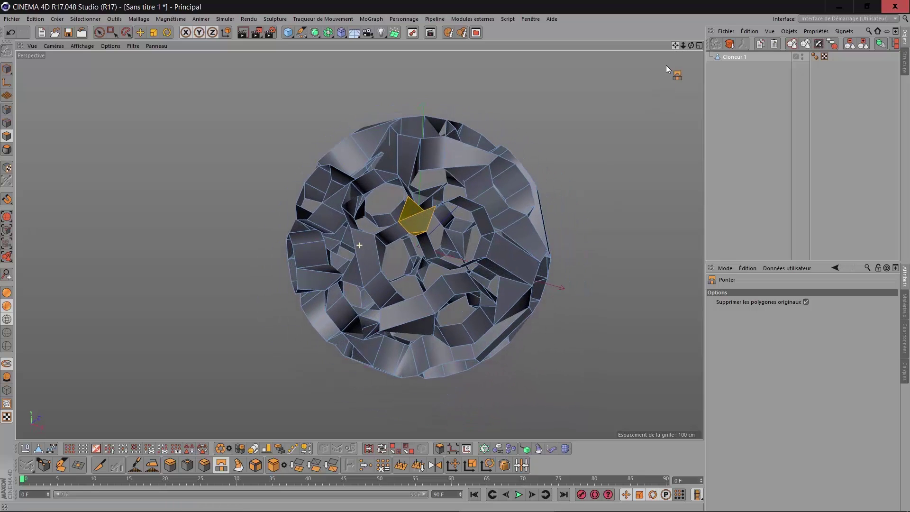
{"action": "scroll", "coordinate": [617, 146], "scroll_direction": "up", "scroll_amount": 4}
{"action": "left_click_drag", "start_coordinate": [672, 47], "coordinate": [645, 57]}
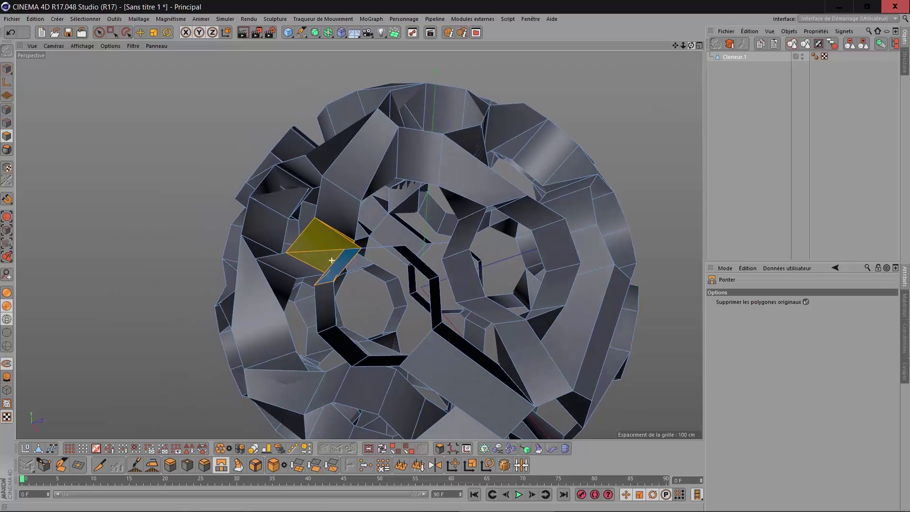
{"action": "scroll", "coordinate": [534, 150], "scroll_direction": "down", "scroll_amount": 2}
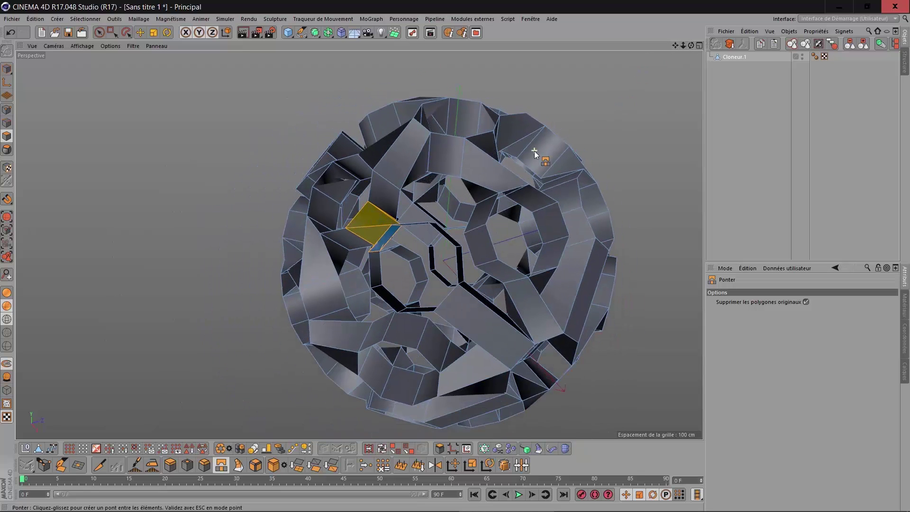
Step: Cap the open octagonal ring ends all around the sphere with Close Polygon Hole, and keep a hidden copy of the mesh
{"action": "left_click", "coordinate": [97, 32]}
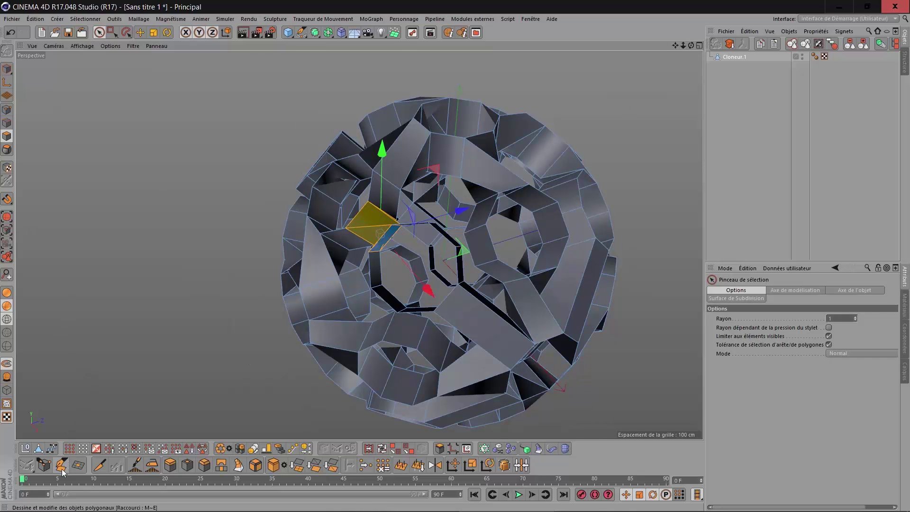
{"action": "left_click", "coordinate": [79, 465]}
{"action": "left_click_drag", "start_coordinate": [157, 419], "coordinate": [426, 265], "text": "alt"}
{"action": "left_click", "coordinate": [446, 236]}
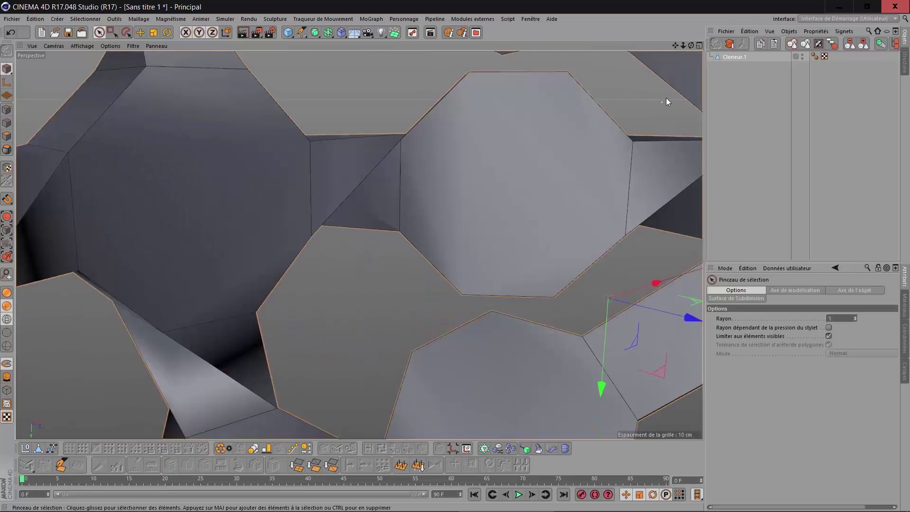
{"action": "scroll", "coordinate": [583, 202], "scroll_direction": "down", "scroll_amount": 10}
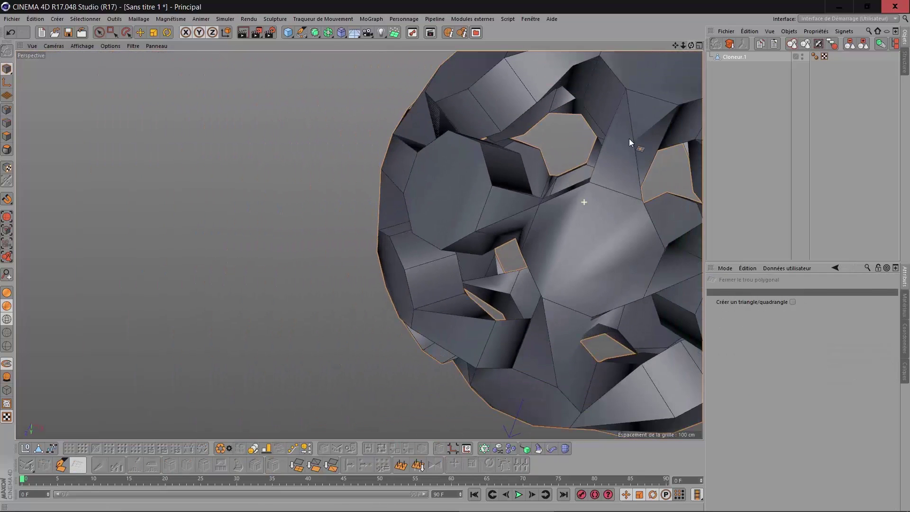
{"action": "left_click_drag", "start_coordinate": [676, 46], "coordinate": [518, 81]}
{"action": "scroll", "coordinate": [640, 106], "scroll_direction": "down", "scroll_amount": 5}
{"action": "left_click_drag", "start_coordinate": [675, 46], "coordinate": [579, 98]}
{"action": "left_click_drag", "start_coordinate": [691, 45], "coordinate": [742, 78]}
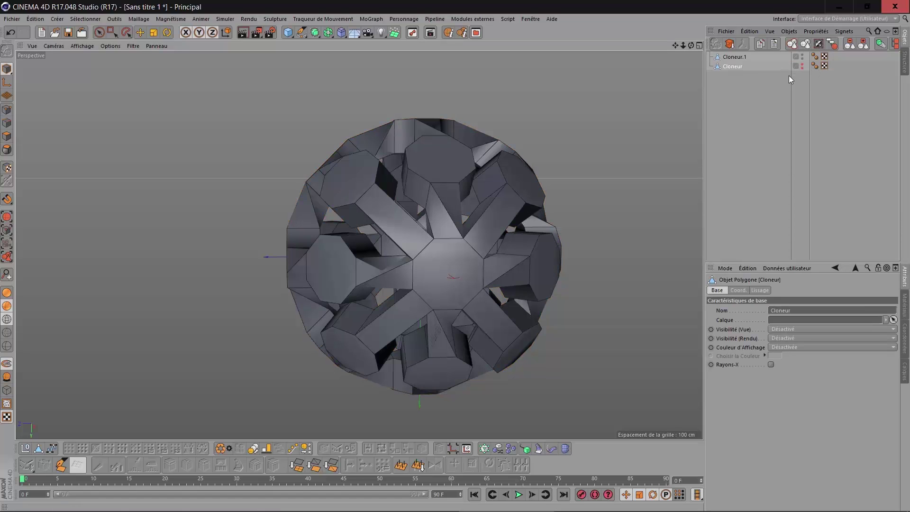
{"action": "left_click_drag", "start_coordinate": [690, 45], "coordinate": [691, 47]}
Step: Loop-select the first bands of octagonal caps and connecting bridges on the visible Cloneur.1 mesh in polygon mode
{"action": "left_click", "coordinate": [740, 58]}
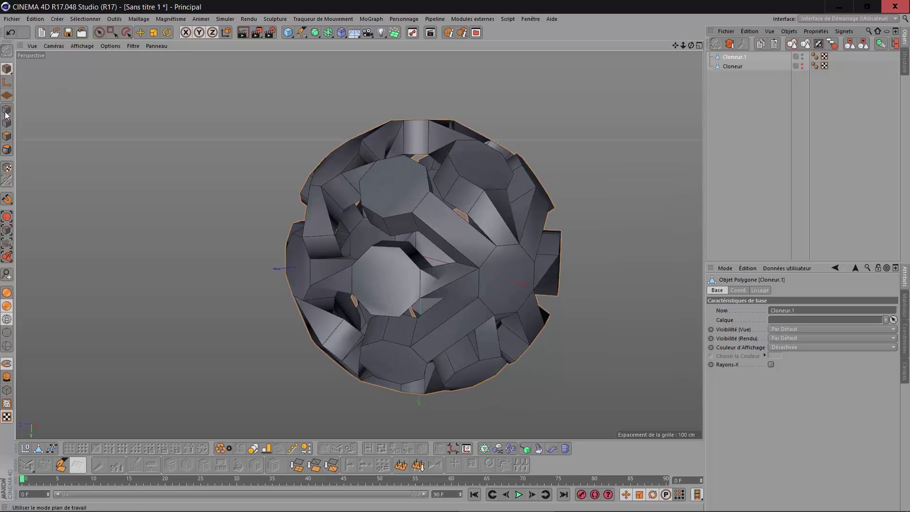
{"action": "left_click", "coordinate": [7, 137]}
{"action": "left_click", "coordinate": [382, 449]}
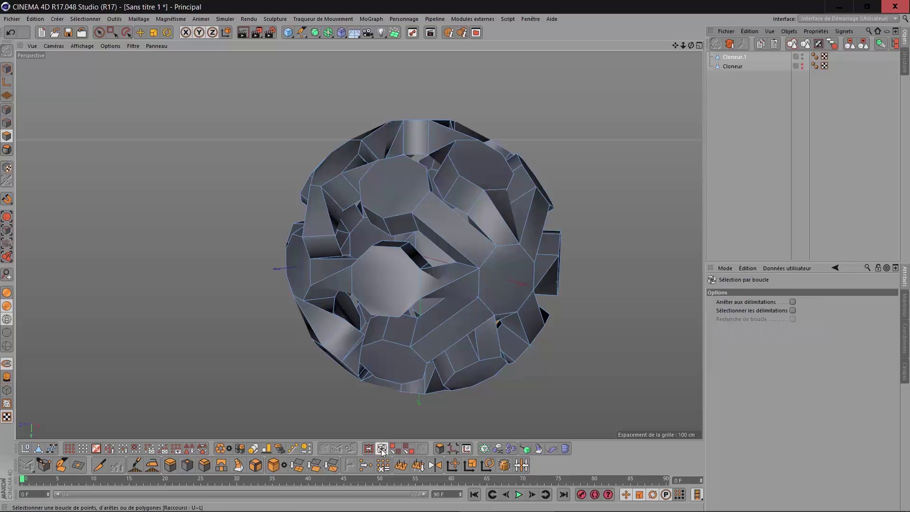
{"action": "left_click", "coordinate": [481, 292]}
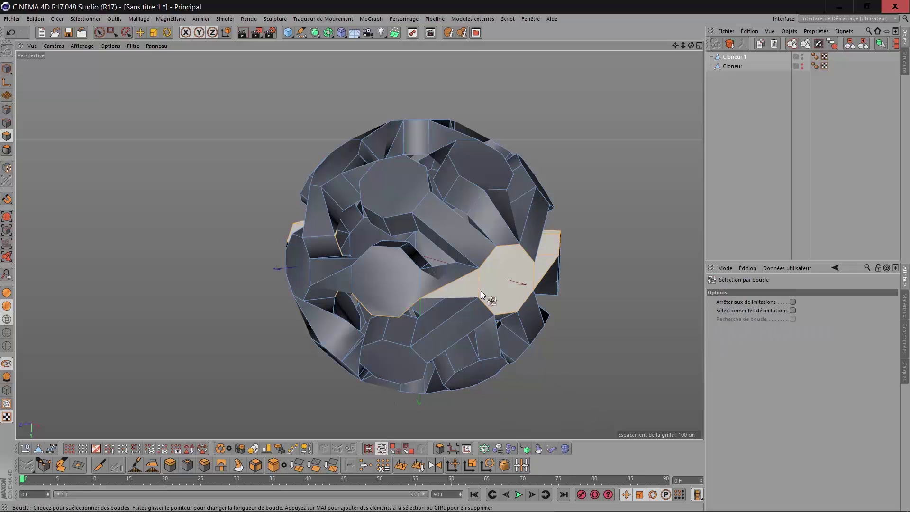
{"action": "left_click_drag", "start_coordinate": [690, 45], "coordinate": [578, 49]}
{"action": "left_click", "coordinate": [458, 260]}
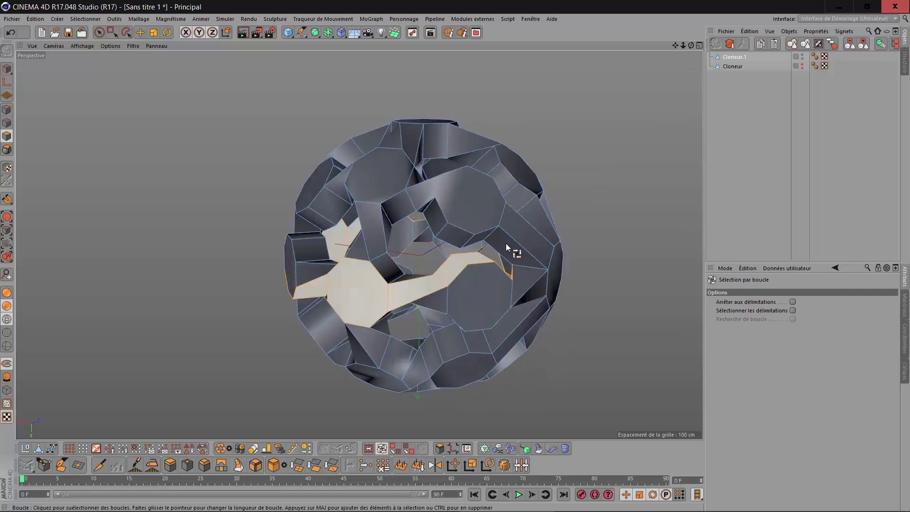
{"action": "left_click_drag", "start_coordinate": [691, 45], "coordinate": [590, 78]}
{"action": "left_click", "coordinate": [443, 204]}
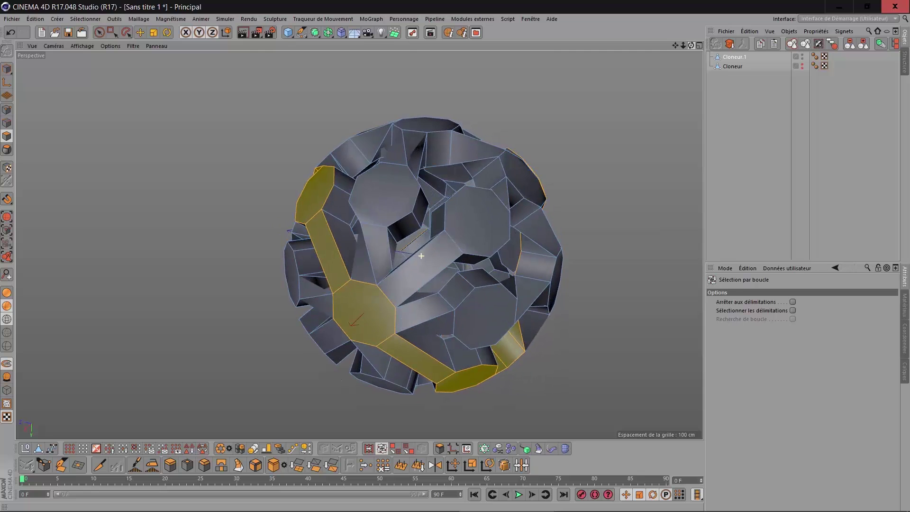
Step: Add further cap-and-bridge polygon loops to the selection, and undo the last unwanted loop
{"action": "left_click", "coordinate": [453, 246]}
{"action": "left_click_drag", "start_coordinate": [690, 44], "coordinate": [655, 51]}
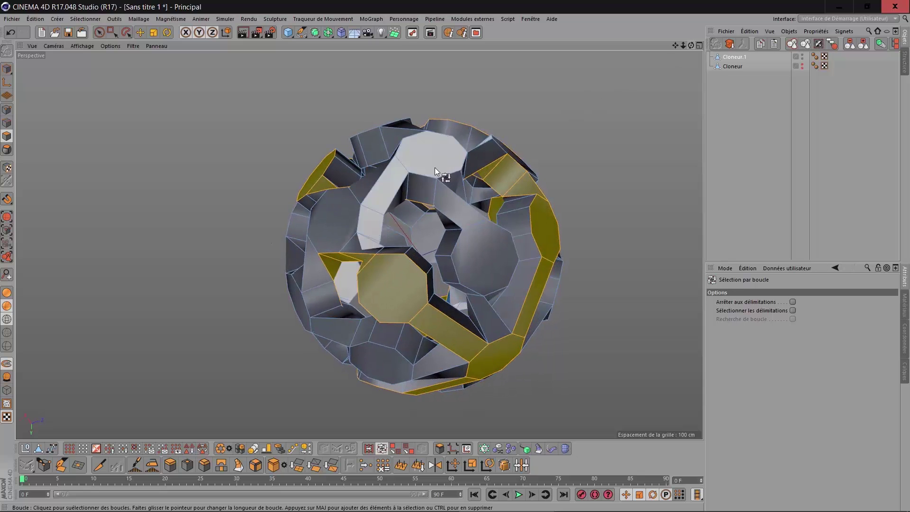
{"action": "left_click_drag", "start_coordinate": [655, 52], "coordinate": [598, 63]}
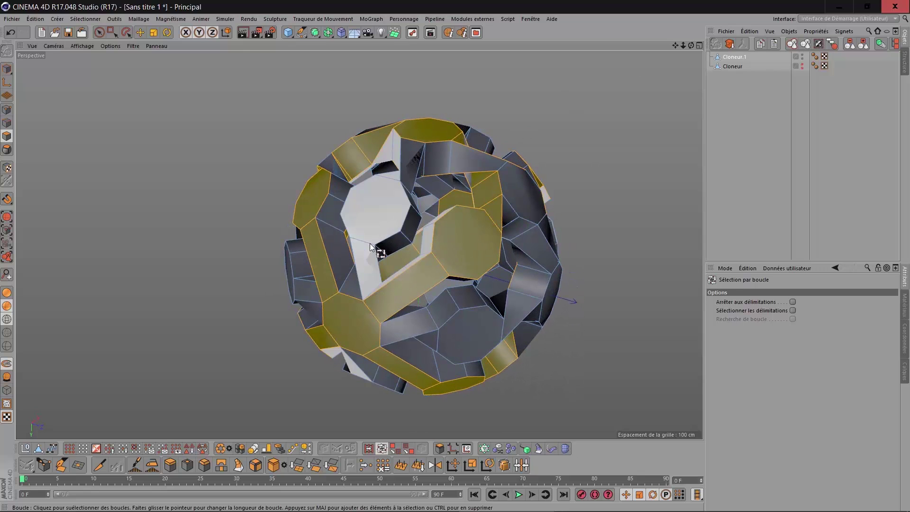
{"action": "key", "text": "ctrl+z"}
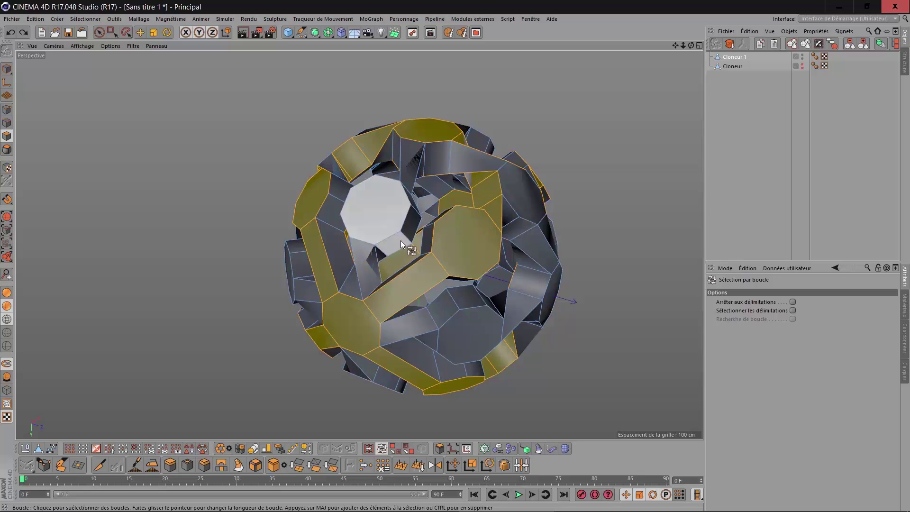
Step: Work around the sphere and add the remaining cap-and-bridge polygon loops to the selection
{"action": "left_click_drag", "start_coordinate": [688, 48], "coordinate": [588, 67]}
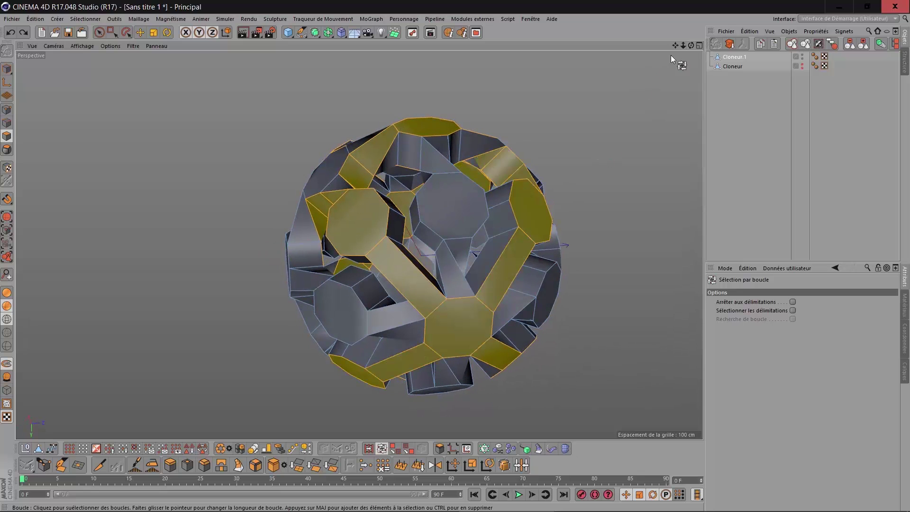
{"action": "left_click_drag", "start_coordinate": [692, 45], "coordinate": [559, 142]}
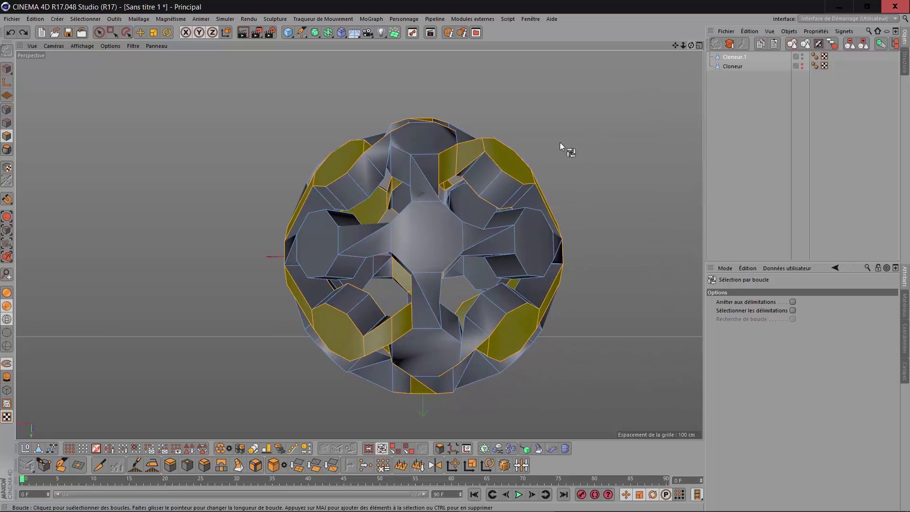
{"action": "left_click_drag", "start_coordinate": [692, 46], "coordinate": [545, 159]}
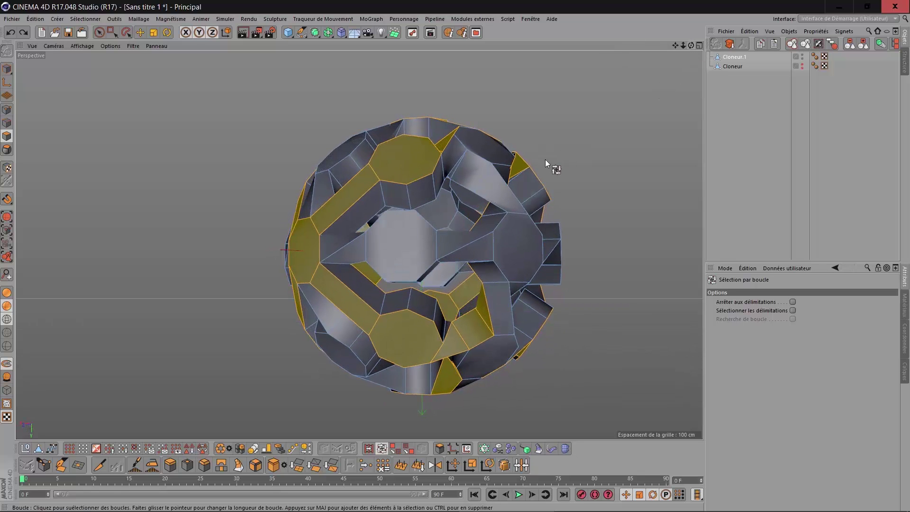
{"action": "left_click", "coordinate": [453, 217], "text": "shift"}
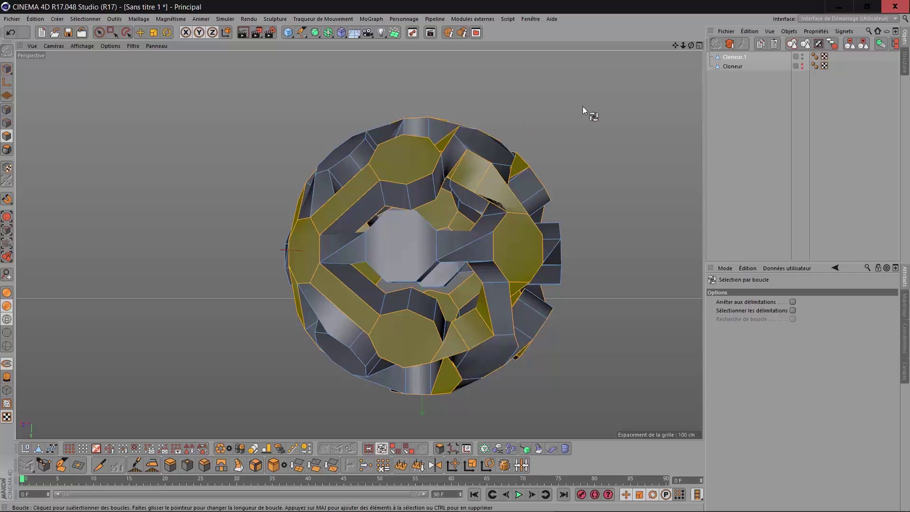
{"action": "left_click_drag", "start_coordinate": [691, 46], "coordinate": [526, 156]}
{"action": "left_click_drag", "start_coordinate": [466, 308], "coordinate": [433, 303], "text": "alt"}
{"action": "scroll", "coordinate": [630, 174], "scroll_direction": "down", "scroll_amount": 4}
{"action": "left_click_drag", "start_coordinate": [691, 46], "coordinate": [123, 94]}
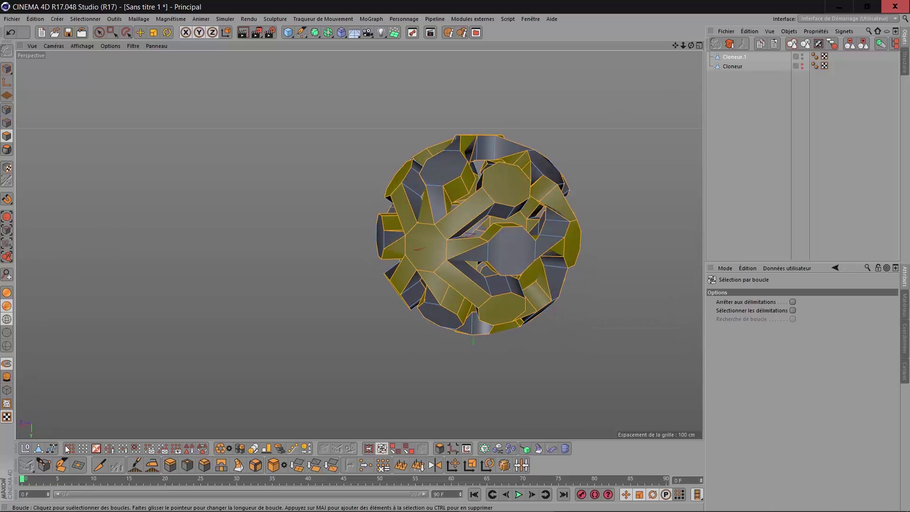
Step: Invert the polygon selection and delete the polygons outside the loop-selected bands
{"action": "left_click", "coordinate": [98, 448]}
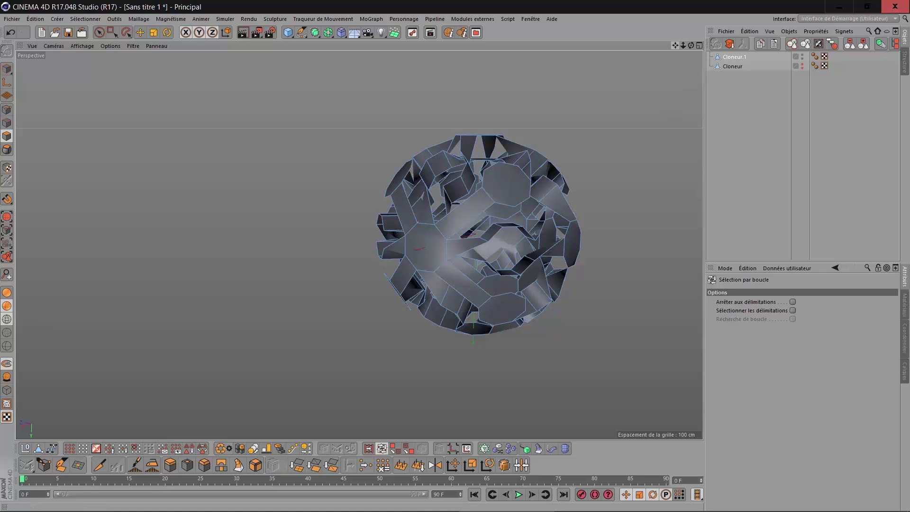
{"action": "left_click_drag", "start_coordinate": [675, 45], "coordinate": [623, 67]}
Step: Add a Subdivision Surface object and make Cloneur.1 its child to smooth the mesh
{"action": "left_click", "coordinate": [315, 32]}
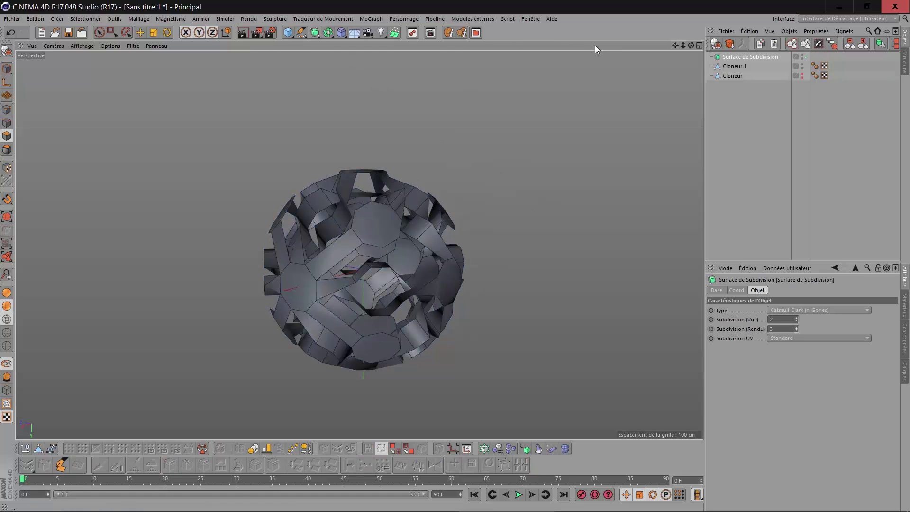
{"action": "left_click_drag", "start_coordinate": [723, 64], "coordinate": [742, 56]}
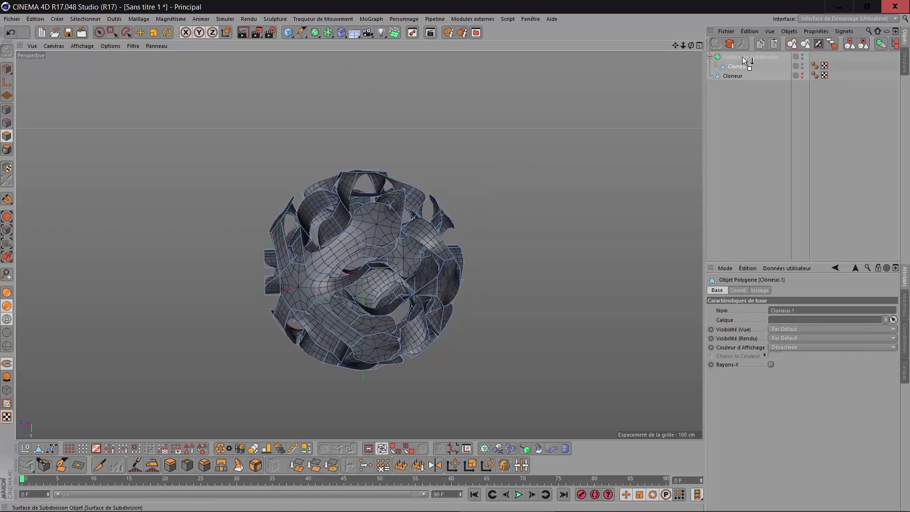
{"action": "left_click", "coordinate": [742, 56]}
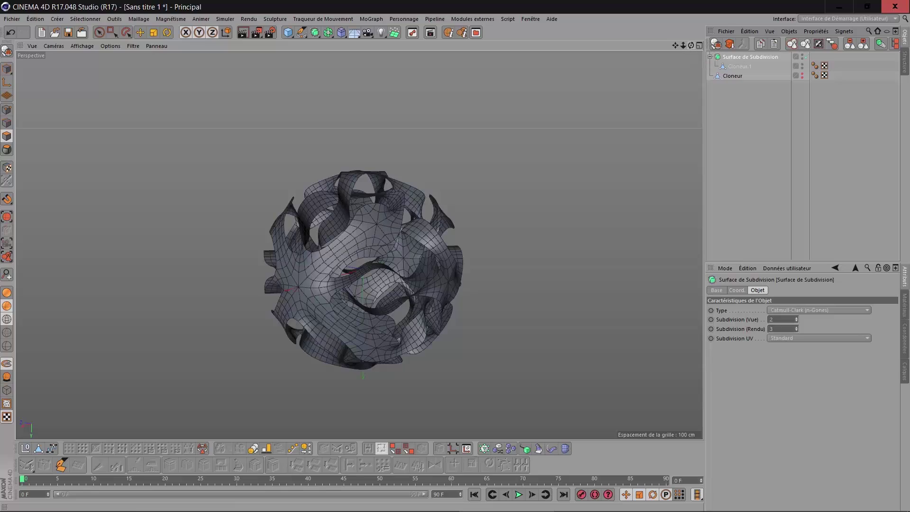
{"action": "left_click_drag", "start_coordinate": [691, 46], "coordinate": [716, 74]}
{"action": "scroll", "coordinate": [337, 267], "scroll_direction": "up", "scroll_amount": 5}
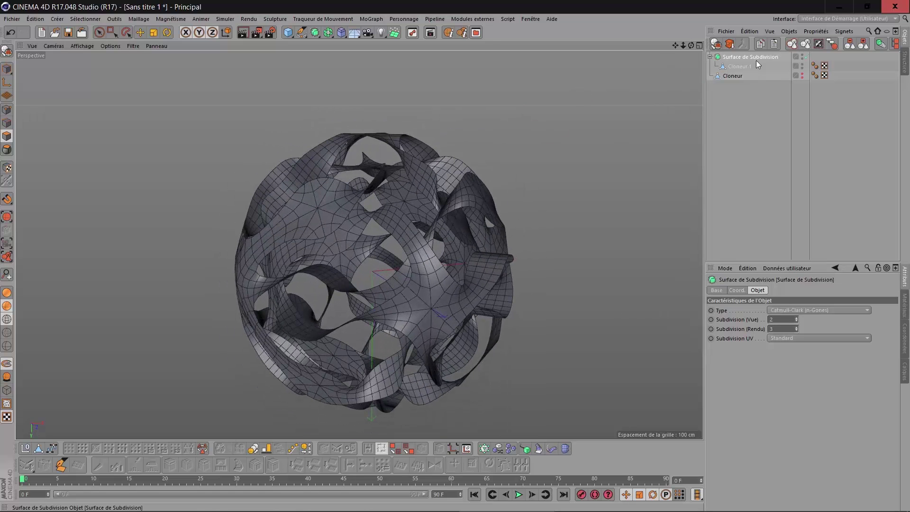
Step: Select all polygons of Cloneur.1 and extrude them about 31.9 cm with caps enabled to give the bands thickness
{"action": "left_click_drag", "start_coordinate": [757, 65], "coordinate": [630, 164]}
{"action": "left_click", "coordinate": [69, 448]}
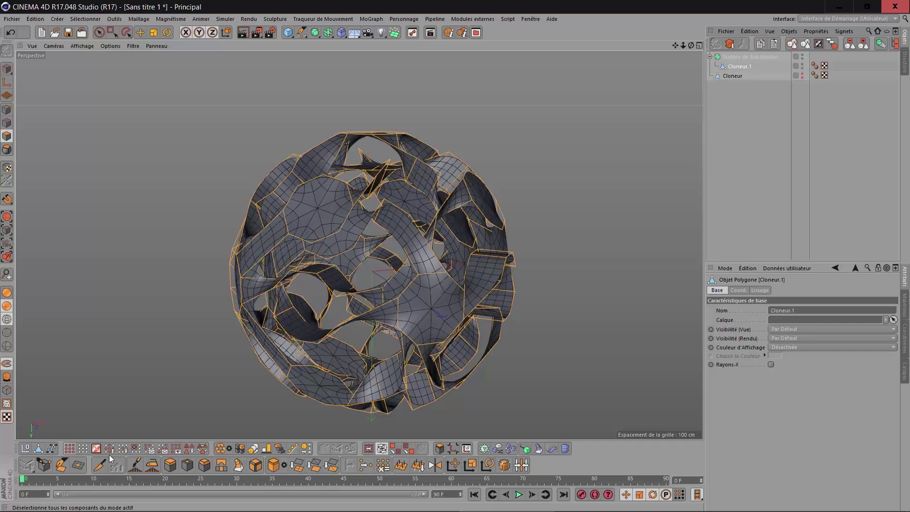
{"action": "left_click", "coordinate": [170, 465]}
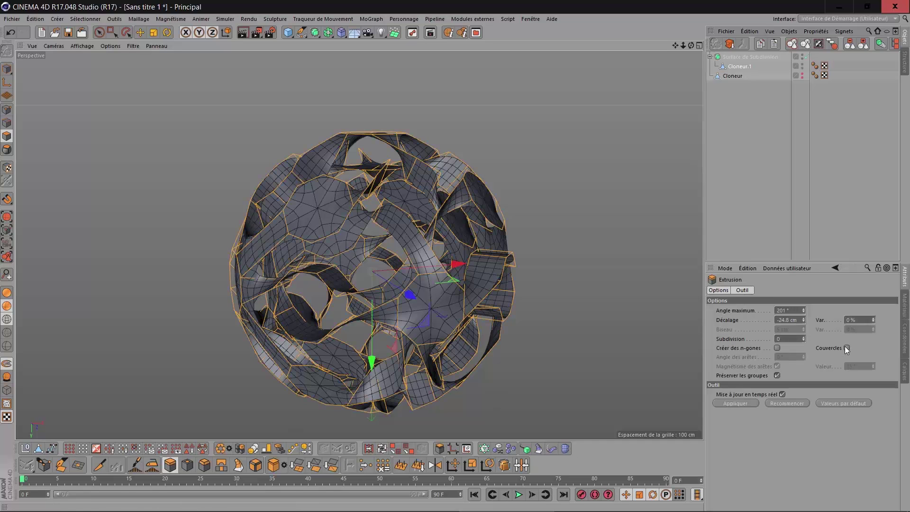
{"action": "left_click", "coordinate": [848, 348]}
{"action": "left_click_drag", "start_coordinate": [581, 286], "coordinate": [511, 286]}
Step: Extrude the selected outer polygons again with an offset of 0.2 cm to tighten their edges, and deselect the mesh object
{"action": "left_click", "coordinate": [188, 465]}
{"action": "left_click", "coordinate": [171, 465]}
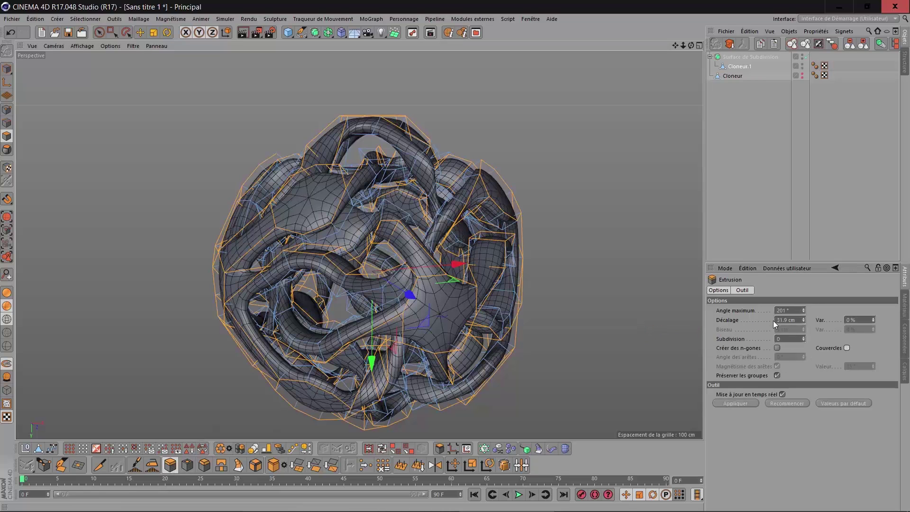
{"action": "type", "text": "0.2"}
{"action": "key", "text": "Return"}
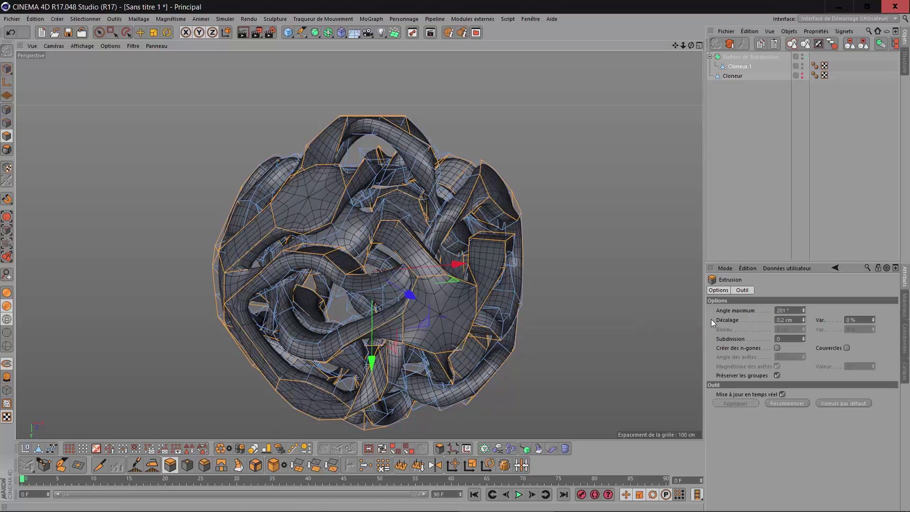
{"action": "left_click", "coordinate": [761, 175]}
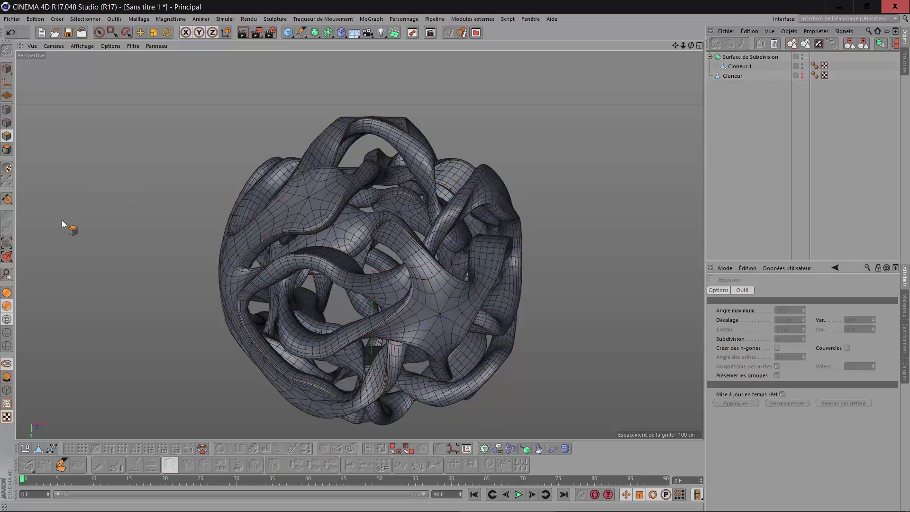
Step: Display the model shaded without mesh lines, then undo the extrusions, subdivision smoothing and polygon deletion to restore the full Cloneur.1 mesh
{"action": "left_click", "coordinate": [7, 293]}
{"action": "left_click_drag", "start_coordinate": [690, 45], "coordinate": [307, 79]}
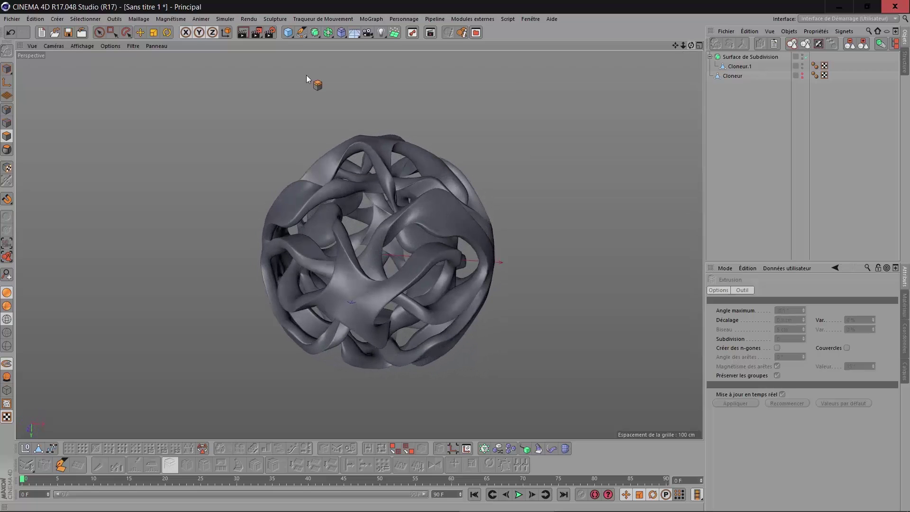
{"action": "left_click", "coordinate": [7, 35]}
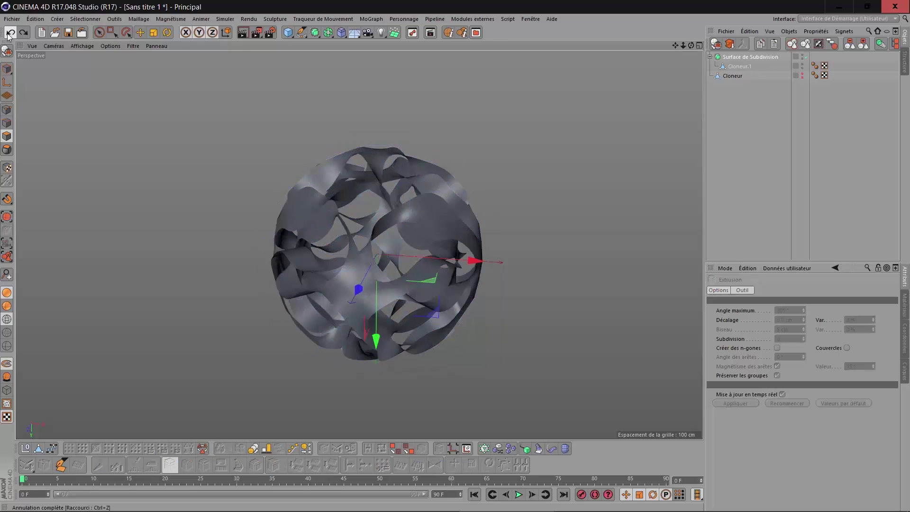
{"action": "left_click", "coordinate": [7, 35]}
{"action": "left_click", "coordinate": [7, 35]}
{"action": "left_click", "coordinate": [8, 35]}
{"action": "left_click", "coordinate": [8, 35]}
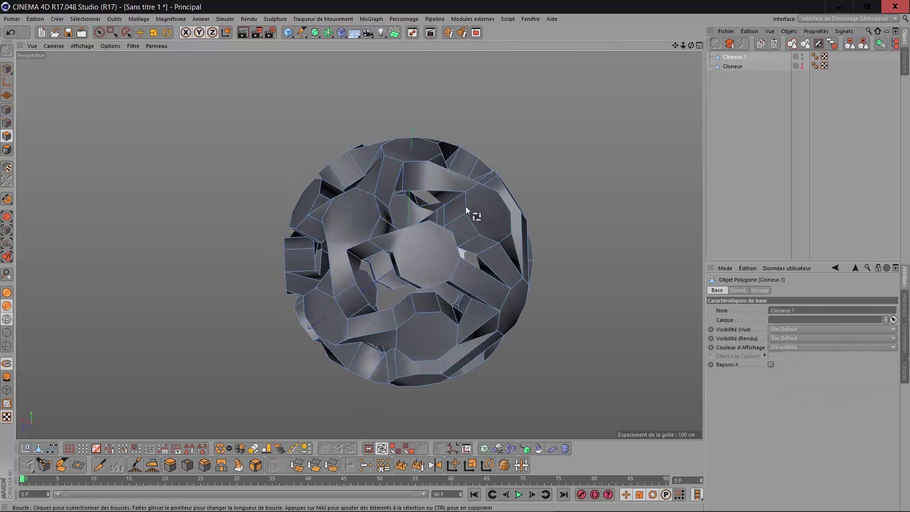
Step: Loop-select several interwoven polygon bands on the front of the Cloneur.1 sphere, adding each band to the selection
{"action": "left_click_drag", "start_coordinate": [691, 45], "coordinate": [585, 106]}
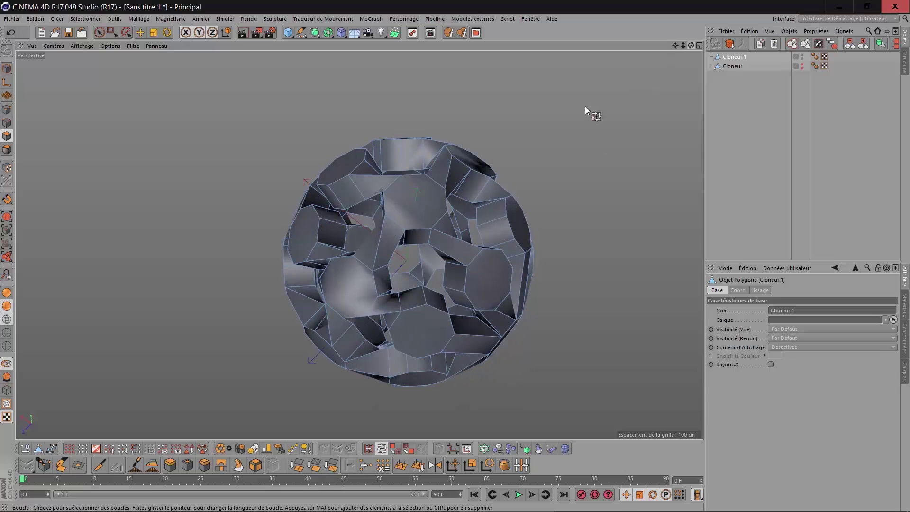
{"action": "left_click", "coordinate": [406, 231]}
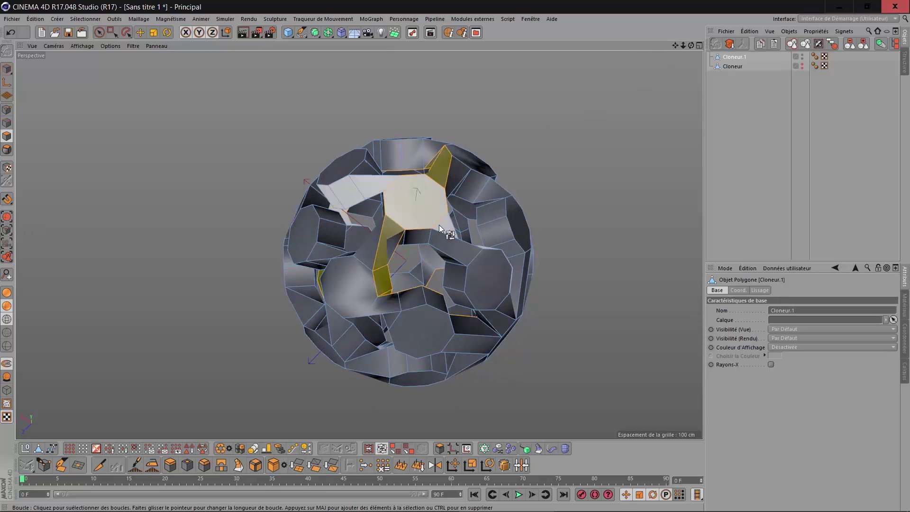
{"action": "left_click", "coordinate": [451, 283], "text": "shift"}
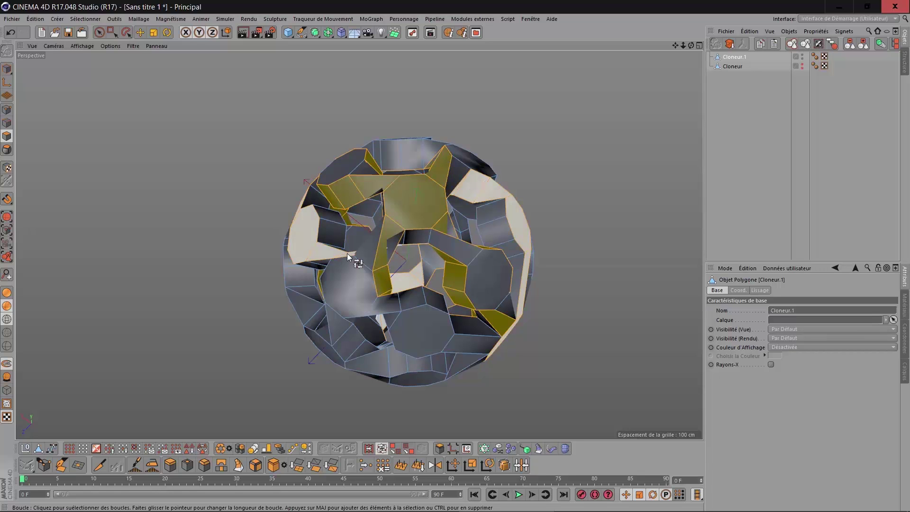
{"action": "left_click", "coordinate": [347, 253], "text": "shift"}
{"action": "left_click_drag", "start_coordinate": [502, 237], "coordinate": [541, 247], "text": "alt"}
{"action": "left_click", "coordinate": [464, 289], "text": "shift"}
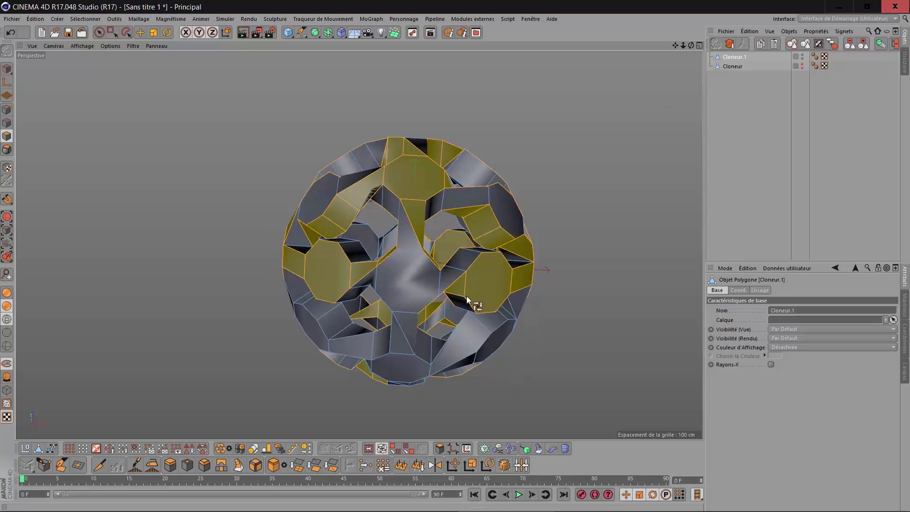
Step: Add the remaining polygon loops around the other sides of the sphere to the band selection
{"action": "left_click_drag", "start_coordinate": [672, 45], "coordinate": [718, 36]}
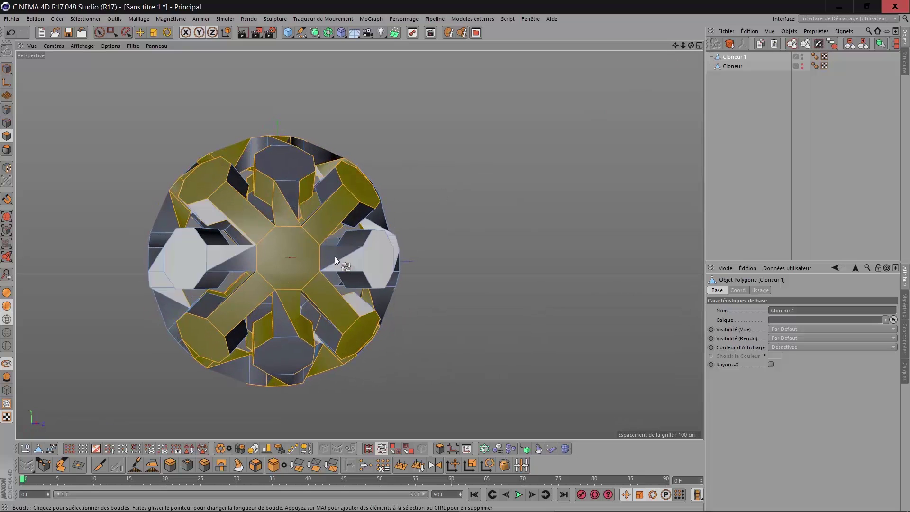
{"action": "left_click", "coordinate": [311, 256], "text": "shift"}
{"action": "left_click", "coordinate": [210, 231], "text": "shift"}
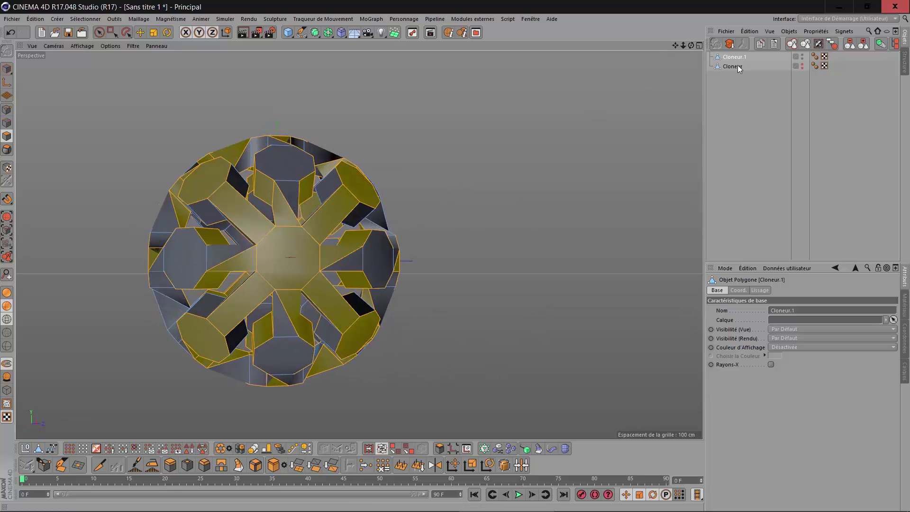
{"action": "left_click_drag", "start_coordinate": [693, 46], "coordinate": [745, 48]}
{"action": "left_click", "coordinate": [342, 331], "text": "shift"}
{"action": "left_click", "coordinate": [262, 314], "text": "shift"}
Step: Invert the polygon selection and delete the polygons that do not belong to the selected loops
{"action": "left_click_drag", "start_coordinate": [691, 46], "coordinate": [870, 54]}
{"action": "left_click_drag", "start_coordinate": [675, 46], "coordinate": [45, 411]}
{"action": "left_click", "coordinate": [101, 450]}
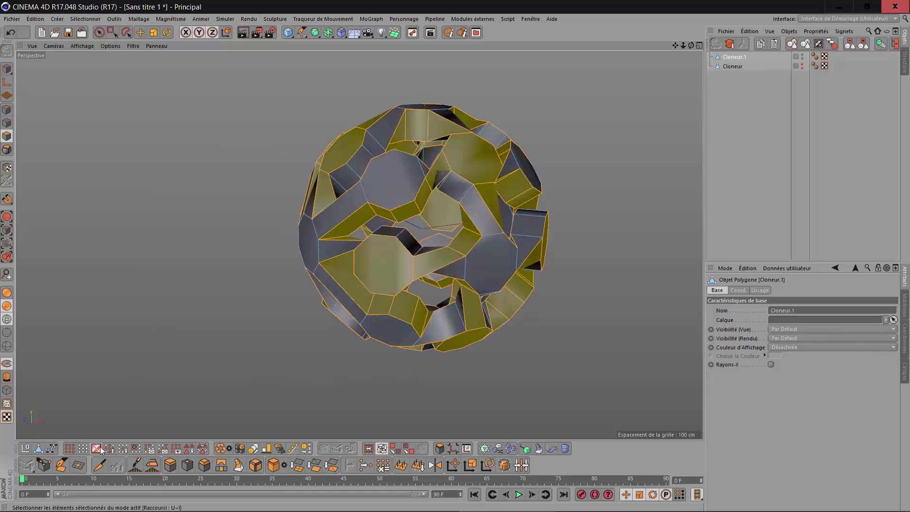
{"action": "key", "text": "Delete"}
{"action": "left_click_drag", "start_coordinate": [691, 45], "coordinate": [278, 84]}
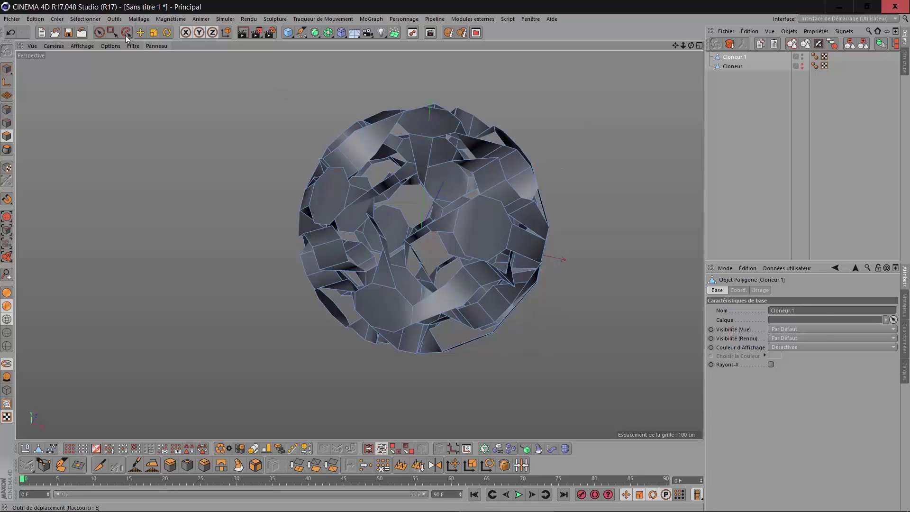
Step: Select the octagonal polygons all around the sphere with Live Selection, including those on the inner shell
{"action": "left_click", "coordinate": [99, 33]}
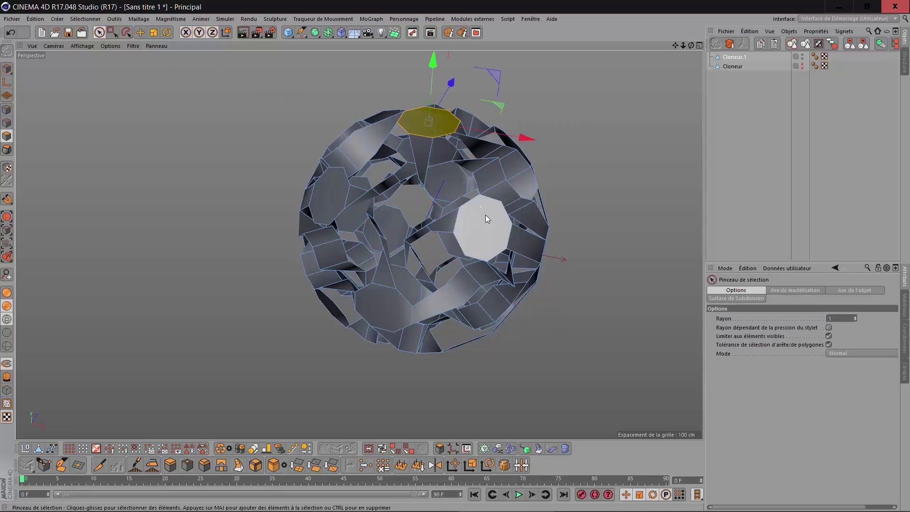
{"action": "left_click", "coordinate": [339, 192]}
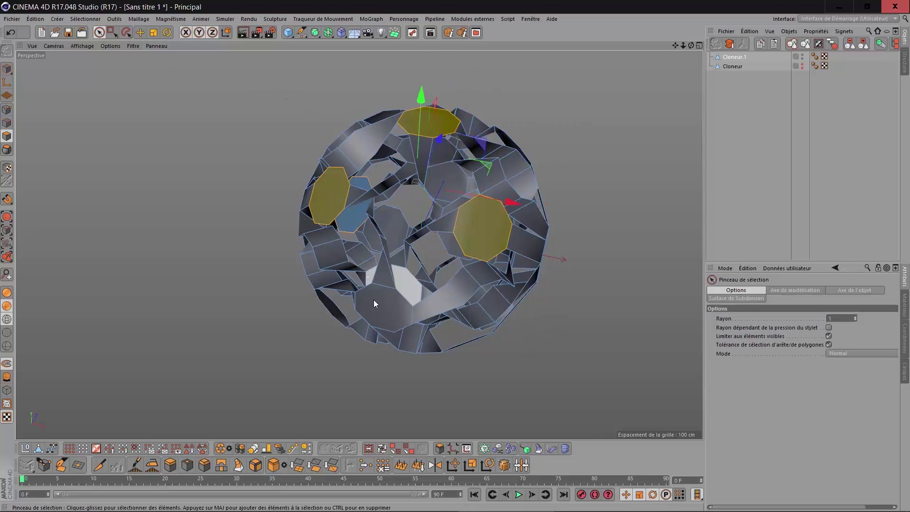
{"action": "left_click_drag", "start_coordinate": [690, 47], "coordinate": [663, 29]}
{"action": "left_click", "coordinate": [259, 367], "text": "shift"}
{"action": "left_click", "coordinate": [342, 279], "text": "shift"}
{"action": "left_click", "coordinate": [284, 168], "text": "shift"}
{"action": "left_click_drag", "start_coordinate": [257, 275], "coordinate": [258, 276], "text": "alt"}
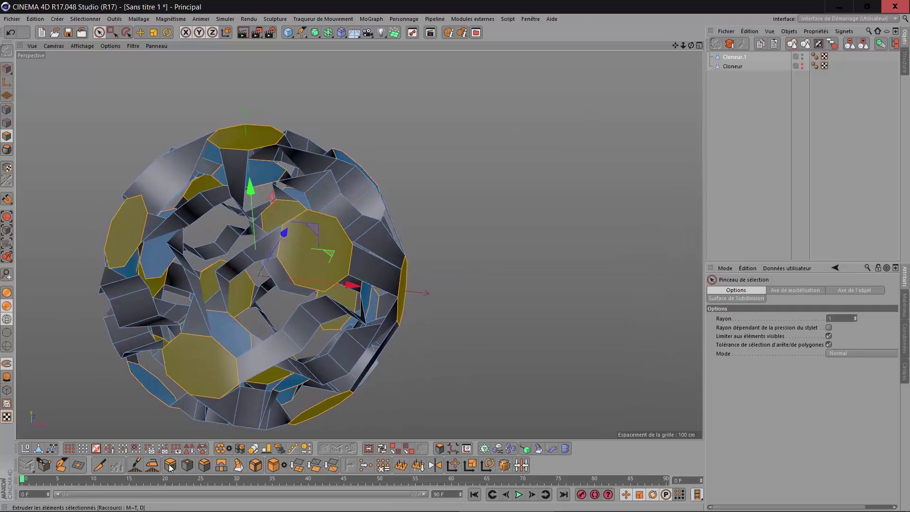
Step: Inner-extrude the selected octagons by 40.6 cm and delete their centre polygons to open round holes
{"action": "left_click", "coordinate": [186, 465]}
{"action": "left_click_drag", "start_coordinate": [554, 343], "coordinate": [531, 343]}
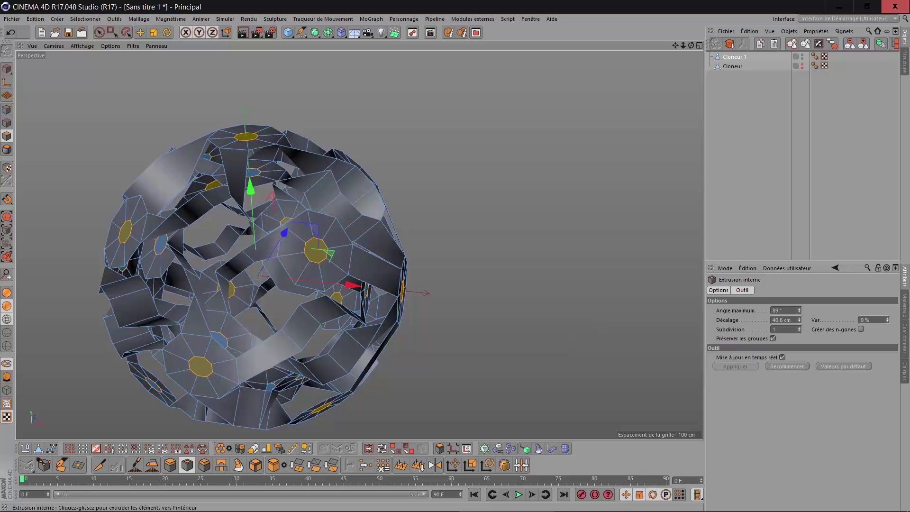
{"action": "right_click_drag", "start_coordinate": [528, 284], "coordinate": [545, 248], "text": "alt"}
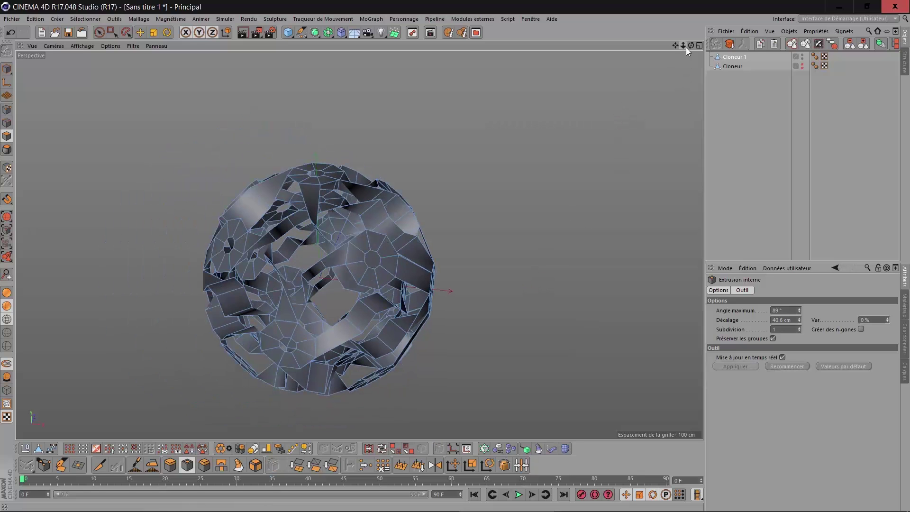
Step: Select the missed inner octagon, apply the same 40.6 cm inner extrusion and delete its centre polygon
{"action": "mouse_move", "coordinate": [691, 45]}
{"action": "left_mouse_down"}
{"action": "mouse_move", "coordinate": [767, 49]}
{"action": "mouse_move", "coordinate": [662, 75]}
{"action": "left_mouse_up"}
{"action": "scroll", "coordinate": [431, 190], "scroll_direction": "up", "scroll_amount": 5}
{"action": "left_click", "coordinate": [112, 32]}
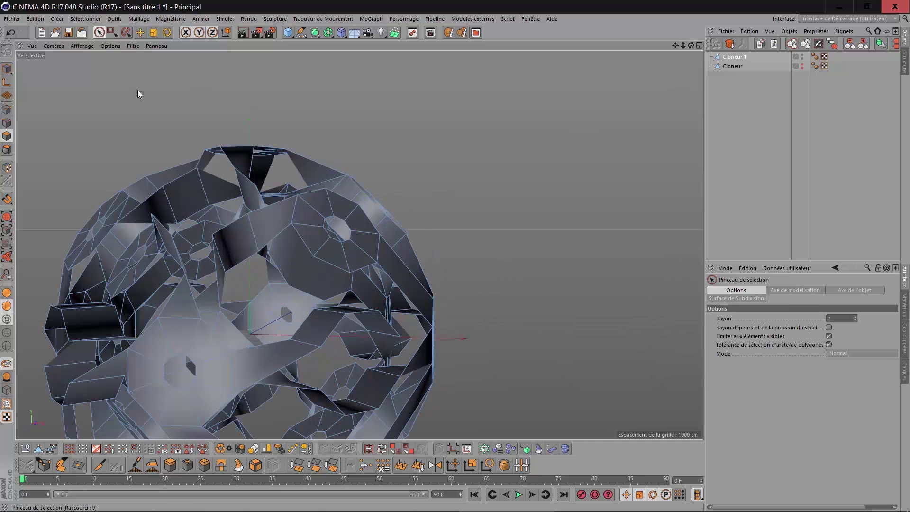
{"action": "left_click", "coordinate": [298, 263]}
{"action": "left_click", "coordinate": [187, 465]}
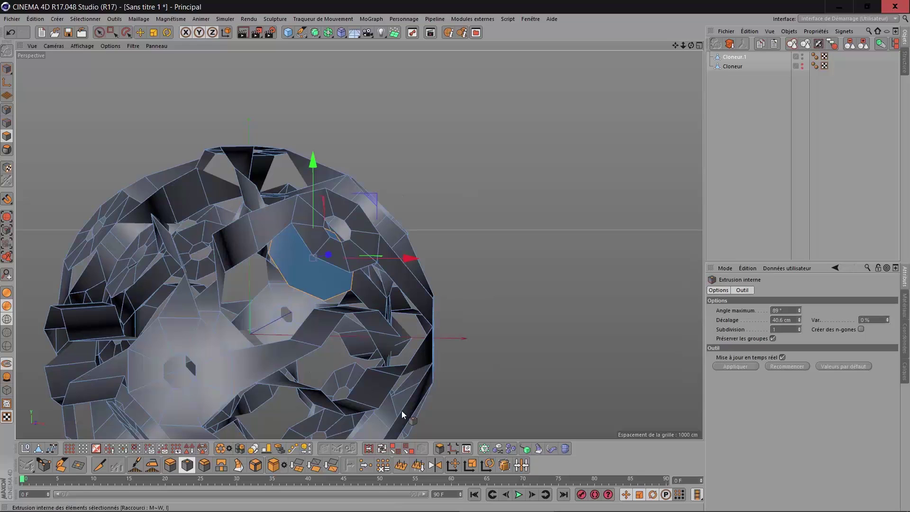
{"action": "left_click", "coordinate": [748, 366]}
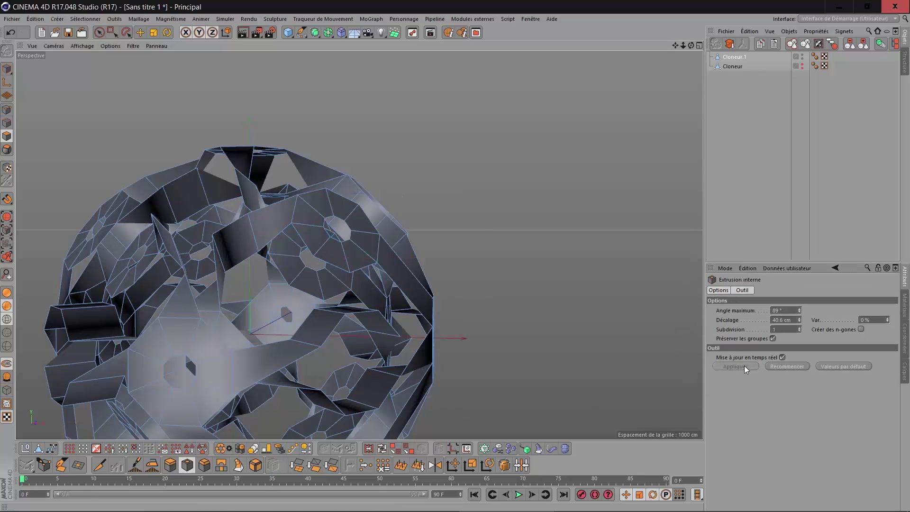
{"action": "key", "text": "h"}
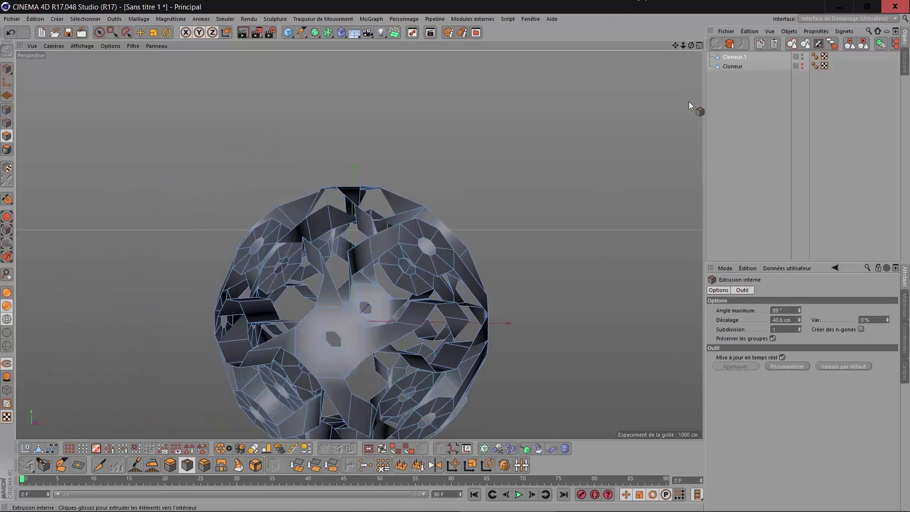
{"action": "left_click_drag", "start_coordinate": [691, 45], "coordinate": [597, 59]}
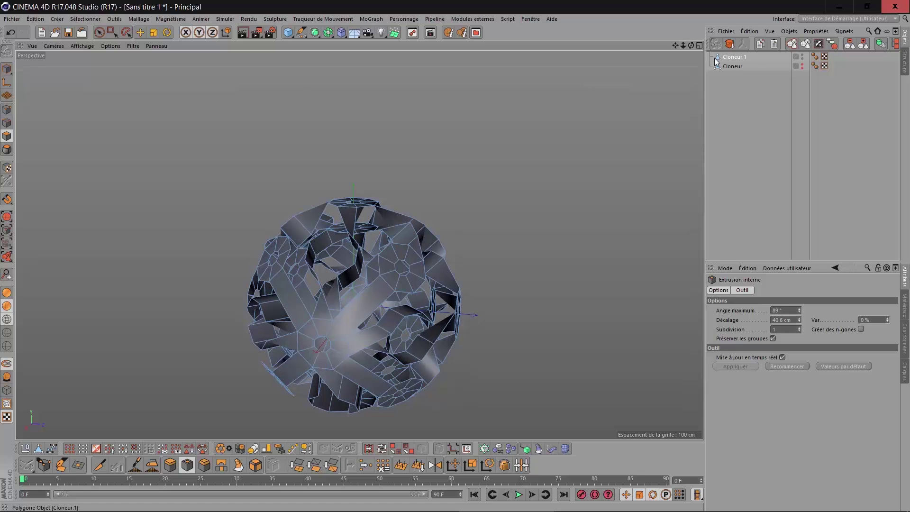
Step: Add a Subdivision Surface object and make Cloneur.1 its child to smooth the perforated bands
{"action": "left_click", "coordinate": [315, 34]}
{"action": "left_click_drag", "start_coordinate": [727, 67], "coordinate": [735, 58]}
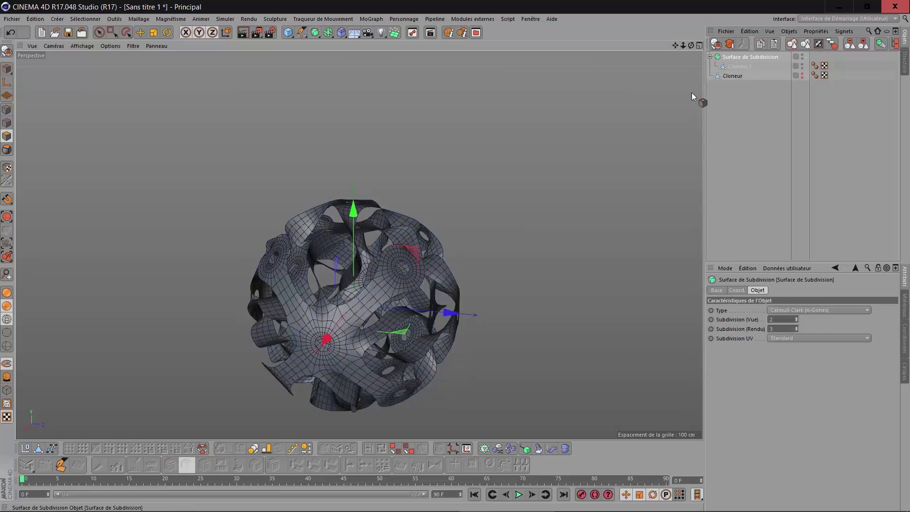
{"action": "scroll", "coordinate": [477, 257], "scroll_direction": "up", "scroll_amount": 5}
{"action": "left_click_drag", "start_coordinate": [675, 46], "coordinate": [697, 46]}
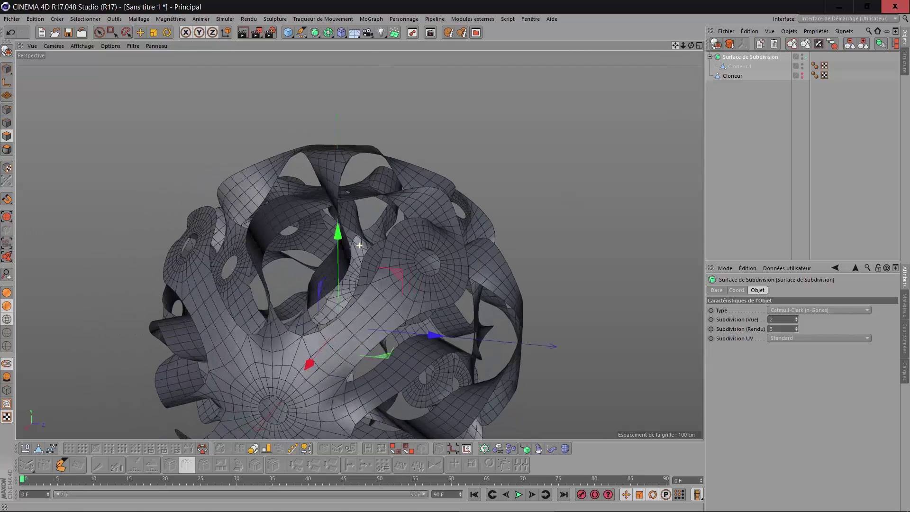
Step: Select all polygons of Cloneur.1 and extrude them with an offset of -18.2 cm, leaving caps disabled
{"action": "left_click", "coordinate": [740, 66]}
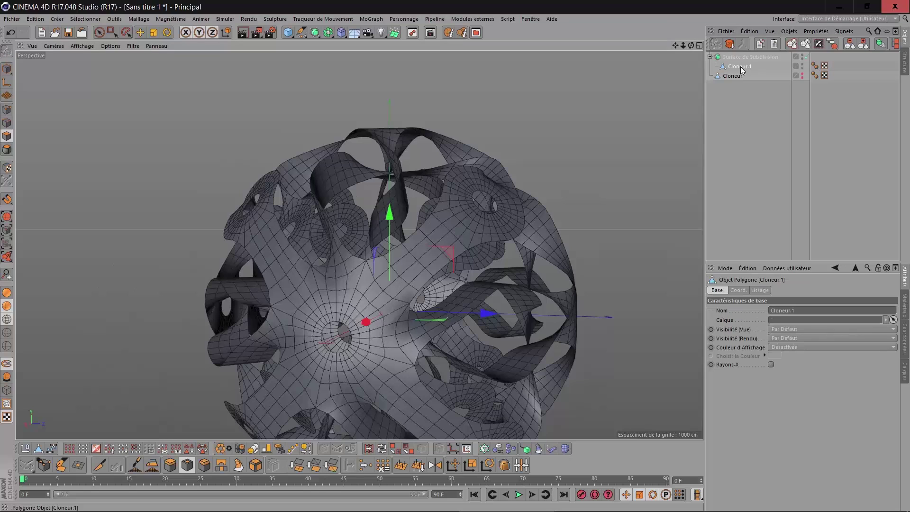
{"action": "left_click", "coordinate": [69, 448]}
{"action": "left_click", "coordinate": [188, 460]}
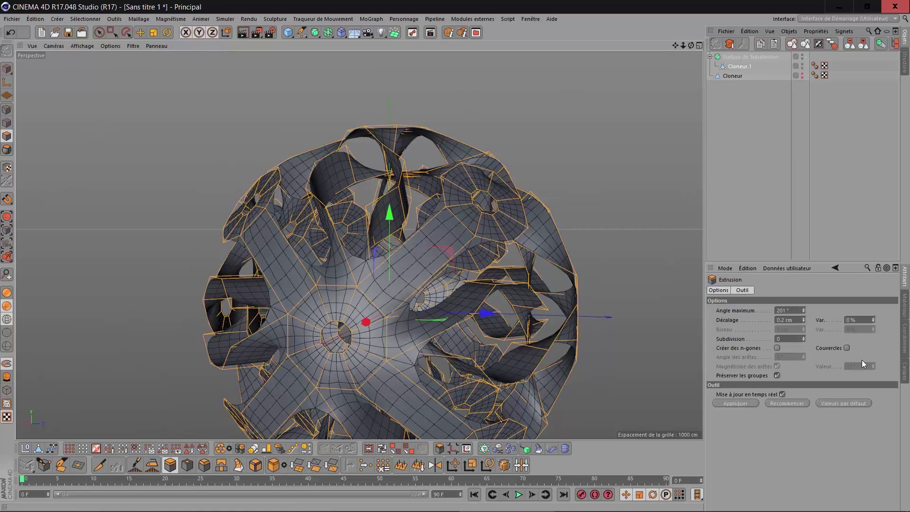
{"action": "left_click_drag", "start_coordinate": [692, 278], "coordinate": [594, 283]}
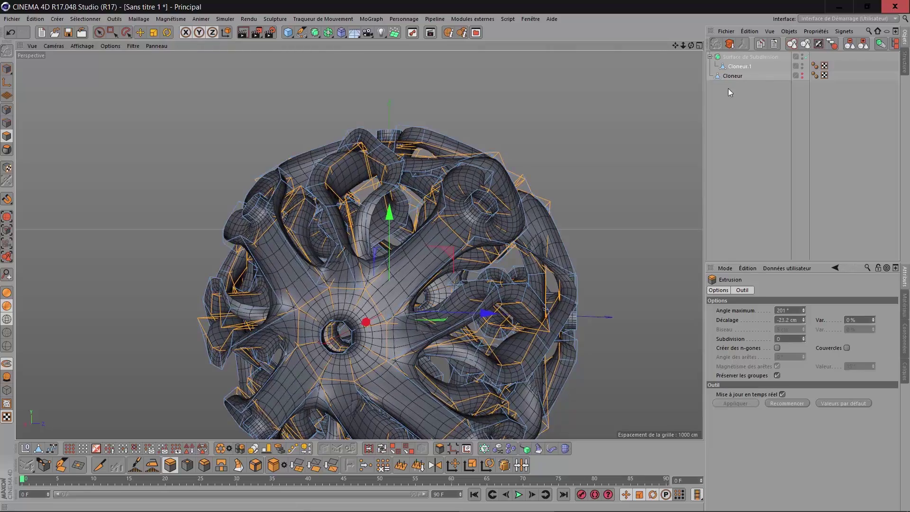
{"action": "left_click_drag", "start_coordinate": [690, 47], "coordinate": [665, 48]}
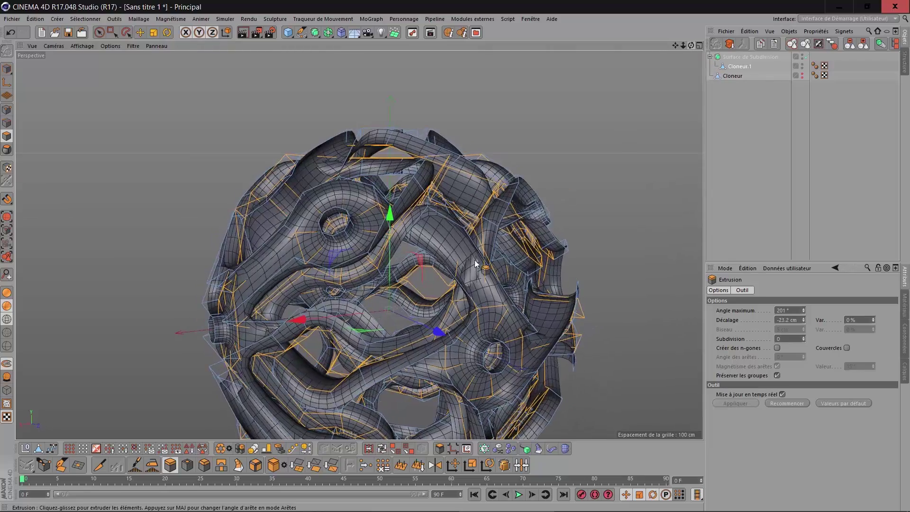
{"action": "scroll", "coordinate": [616, 298], "scroll_direction": "up", "scroll_amount": 5}
{"action": "left_click_drag", "start_coordinate": [803, 319], "coordinate": [803, 307]}
{"action": "key", "text": "h"}
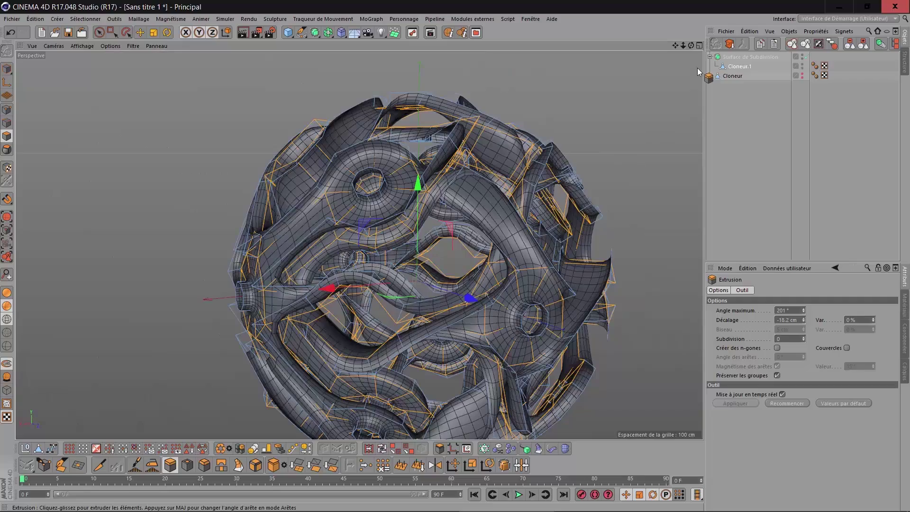
{"action": "left_click_drag", "start_coordinate": [692, 46], "coordinate": [626, 54]}
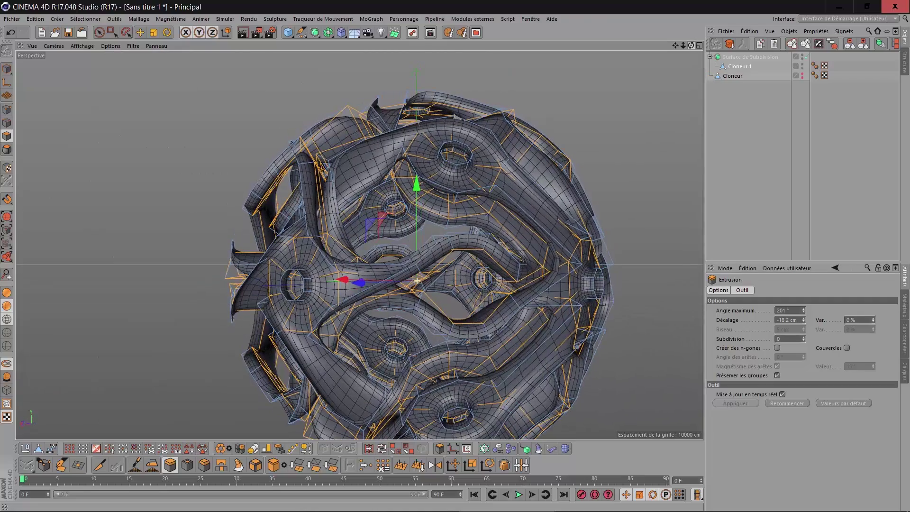
Step: Add a Cloth Surface object and make the Subdivision Surface its child
{"action": "left_click", "coordinate": [230, 20]}
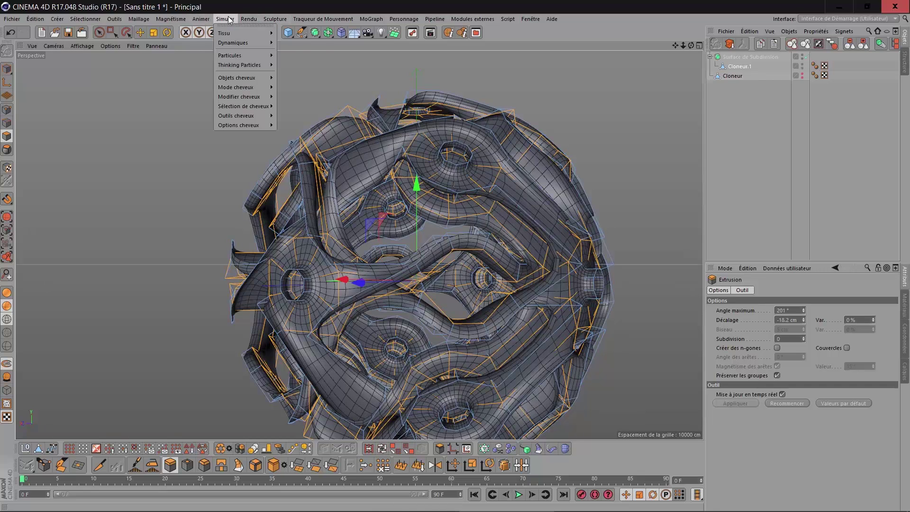
{"action": "left_click", "coordinate": [289, 37]}
{"action": "left_click_drag", "start_coordinate": [736, 68], "coordinate": [739, 58]}
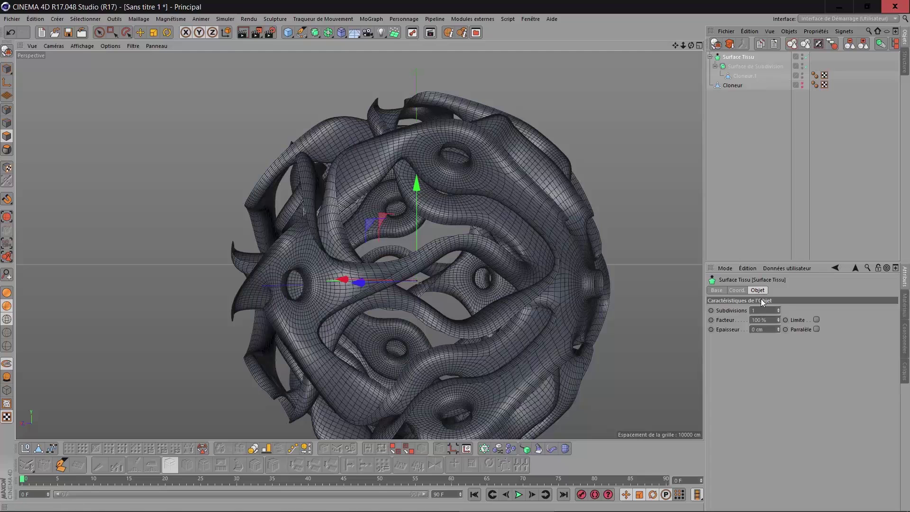
Step: Set the Cloth Surface's subdivisions to 0 and its thickness to 7 cm
{"action": "left_click", "coordinate": [764, 310]}
{"action": "type", "text": "0"}
{"action": "key", "text": "Return"}
{"action": "type", "text": "7"}
{"action": "key", "text": "Return"}
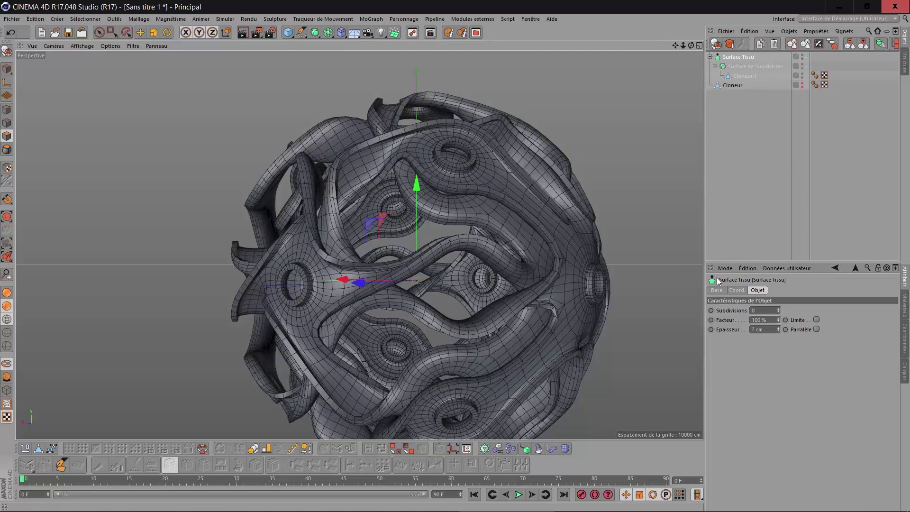
{"action": "scroll", "coordinate": [473, 151], "scroll_direction": "up", "scroll_amount": 10}
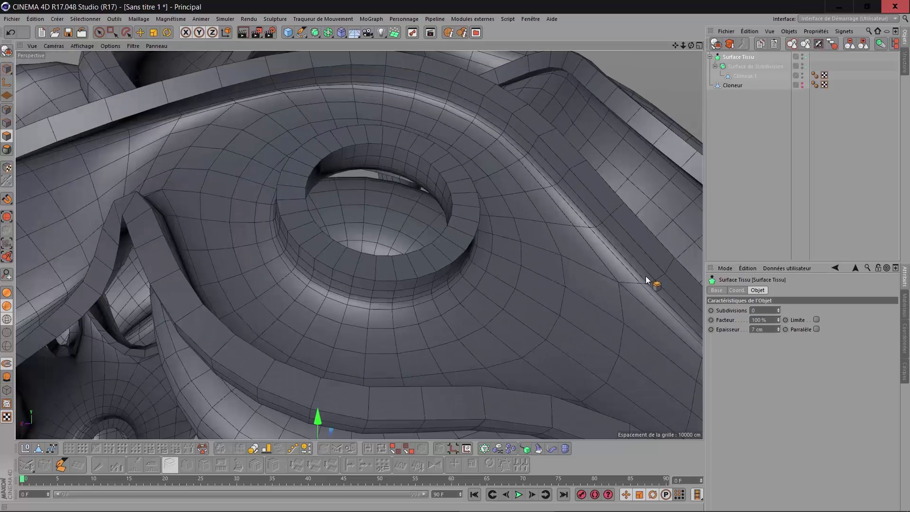
Step: Increase the Cloth Surface's thickness to 10 cm
{"action": "left_click", "coordinate": [767, 329]}
{"action": "scroll", "coordinate": [767, 329], "scroll_direction": "up", "scroll_amount": 3}
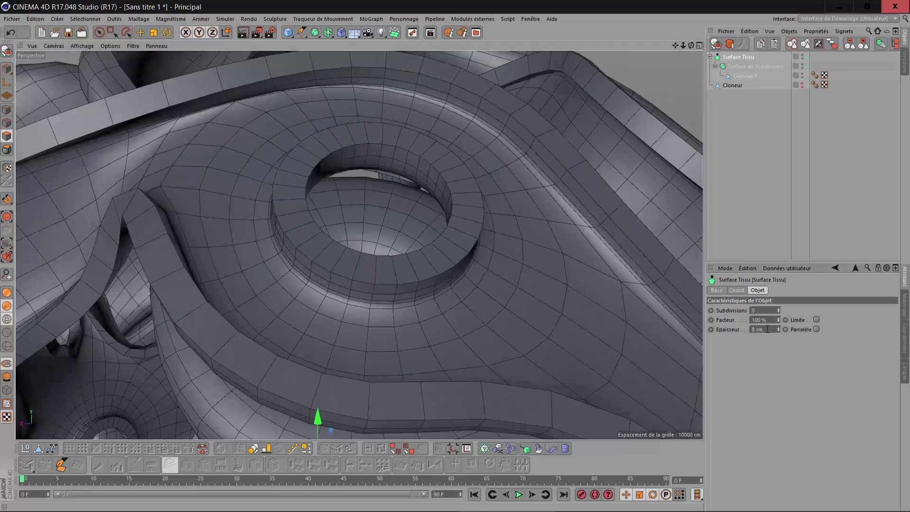
{"action": "scroll", "coordinate": [767, 329], "scroll_direction": "down", "scroll_amount": 3}
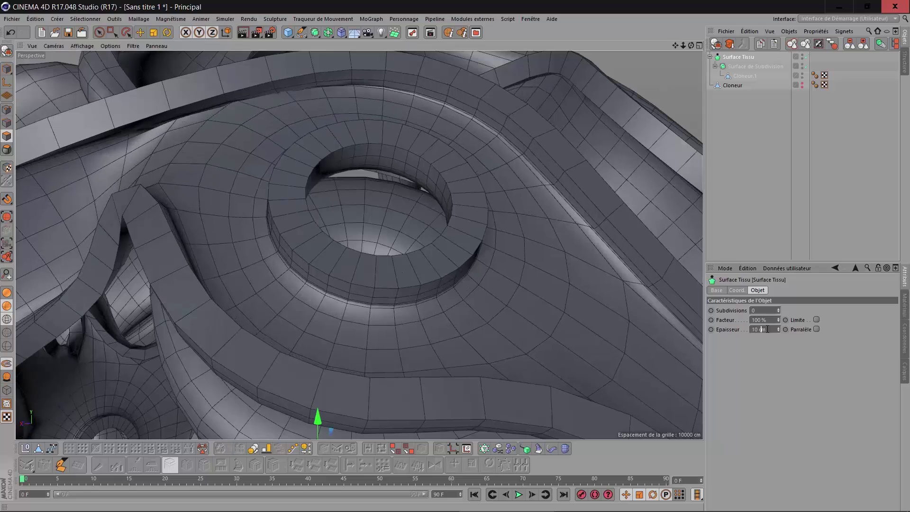
Step: Set the Cloth Surface's thickness to 8 cm
{"action": "scroll", "coordinate": [767, 329], "scroll_direction": "up", "scroll_amount": 1}
{"action": "scroll", "coordinate": [767, 329], "scroll_direction": "down", "scroll_amount": 1}
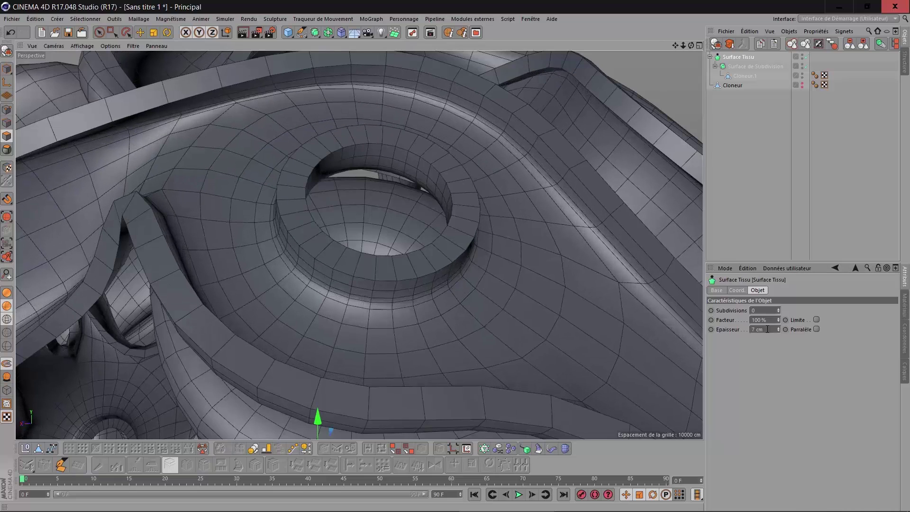
{"action": "scroll", "coordinate": [767, 329], "scroll_direction": "up", "scroll_amount": 1}
{"action": "scroll", "coordinate": [610, 258], "scroll_direction": "down", "scroll_amount": 10}
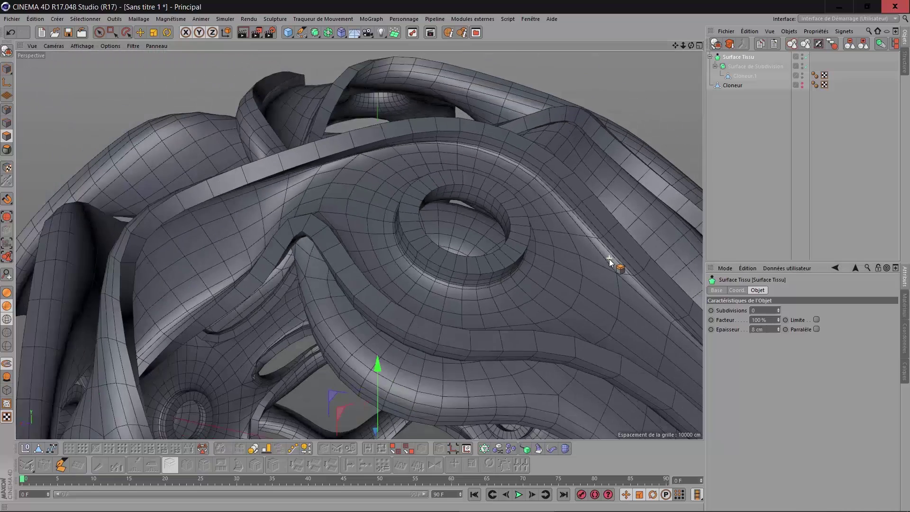
Step: Deselect all objects and display the sphere in Gouraud shading without mesh lines to inspect it from other sides
{"action": "left_click_drag", "start_coordinate": [677, 44], "coordinate": [562, 1]}
{"action": "left_click", "coordinate": [754, 165]}
{"action": "left_click", "coordinate": [7, 292]}
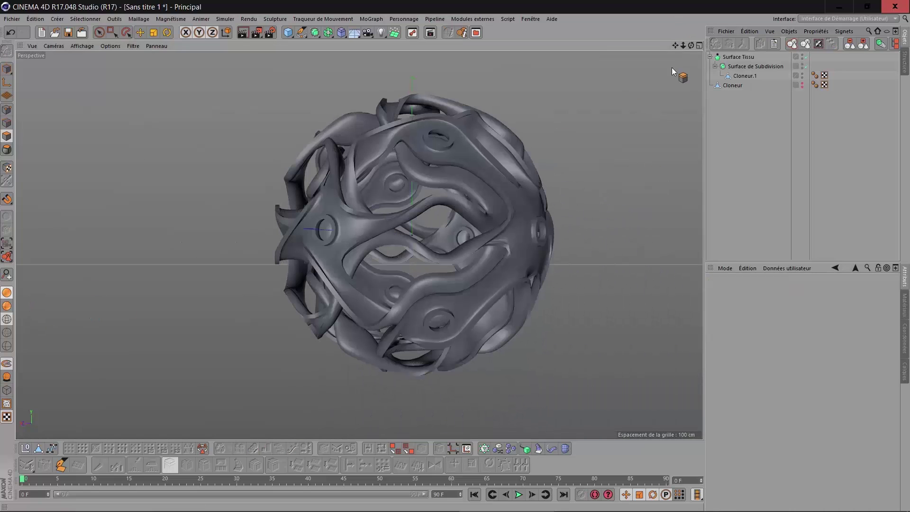
{"action": "mouse_move", "coordinate": [691, 45]}
{"action": "left_mouse_down"}
{"action": "mouse_move", "coordinate": [565, 45]}
{"action": "mouse_move", "coordinate": [516, 15]}
{"action": "mouse_move", "coordinate": [599, 36]}
{"action": "mouse_move", "coordinate": [640, 24]}
{"action": "mouse_move", "coordinate": [692, 47]}
{"action": "left_mouse_up"}
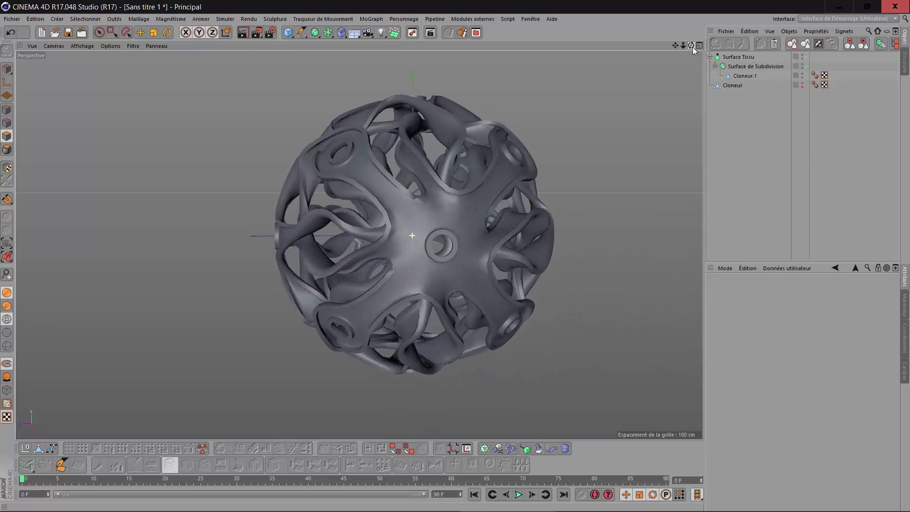
Step: Set the Subdivision Surface's viewport subdivision to 3 and check the band edges up close
{"action": "left_click", "coordinate": [753, 66]}
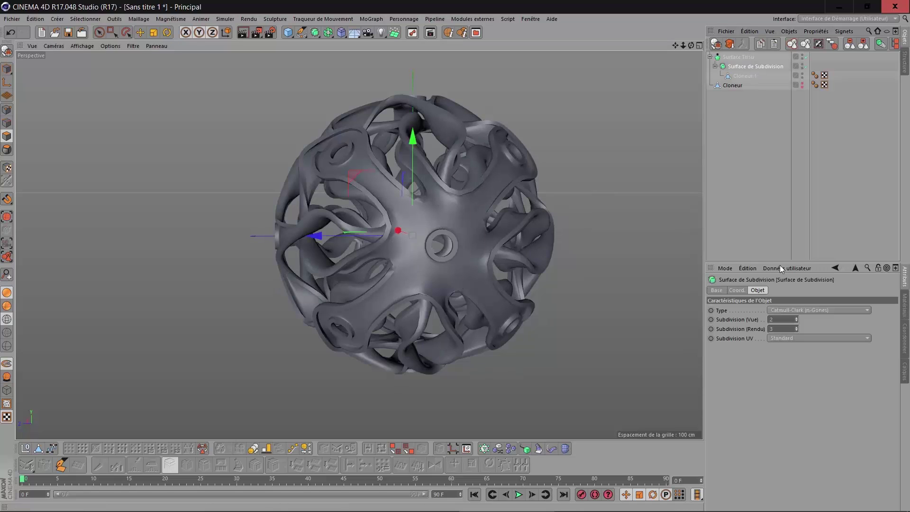
{"action": "double_click", "coordinate": [779, 319]}
{"action": "type", "text": "3"}
{"action": "key", "text": "Return"}
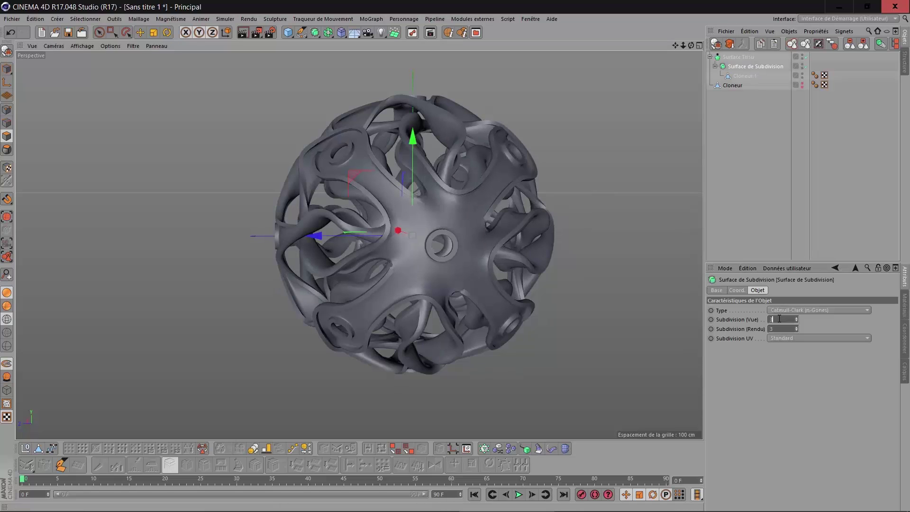
{"action": "scroll", "coordinate": [555, 237], "scroll_direction": "up", "scroll_amount": 3}
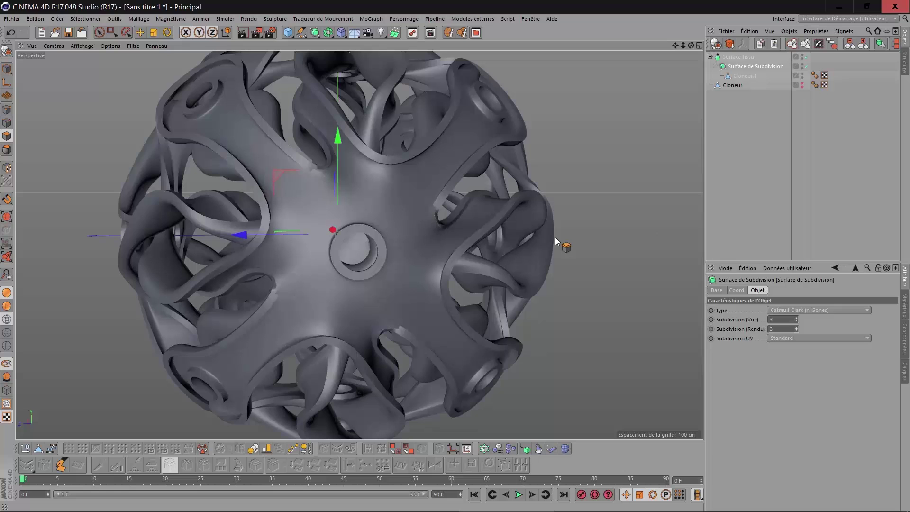
{"action": "scroll", "coordinate": [384, 315], "scroll_direction": "up", "scroll_amount": 6}
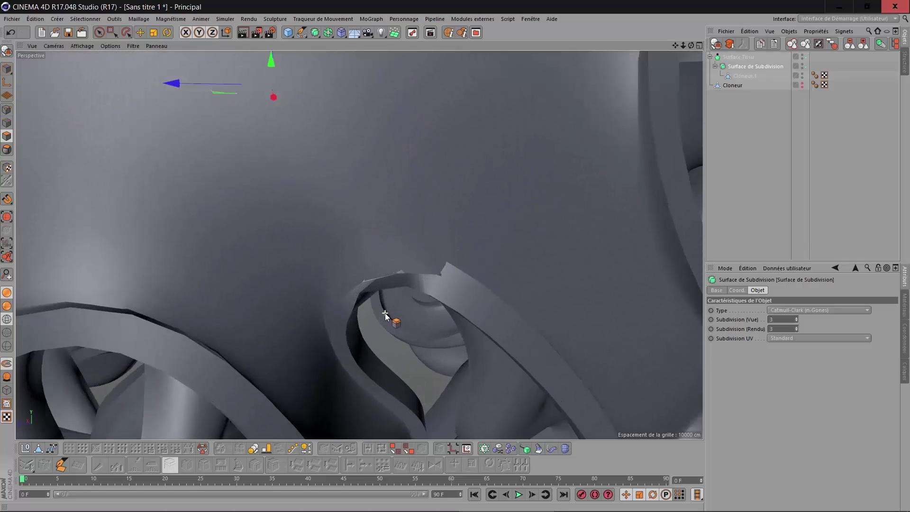
Step: Display the mesh lines, try a Cloth Surface thickness of 3 cm, and set it to 10 cm
{"action": "left_click", "coordinate": [7, 307]}
{"action": "left_click", "coordinate": [740, 57]}
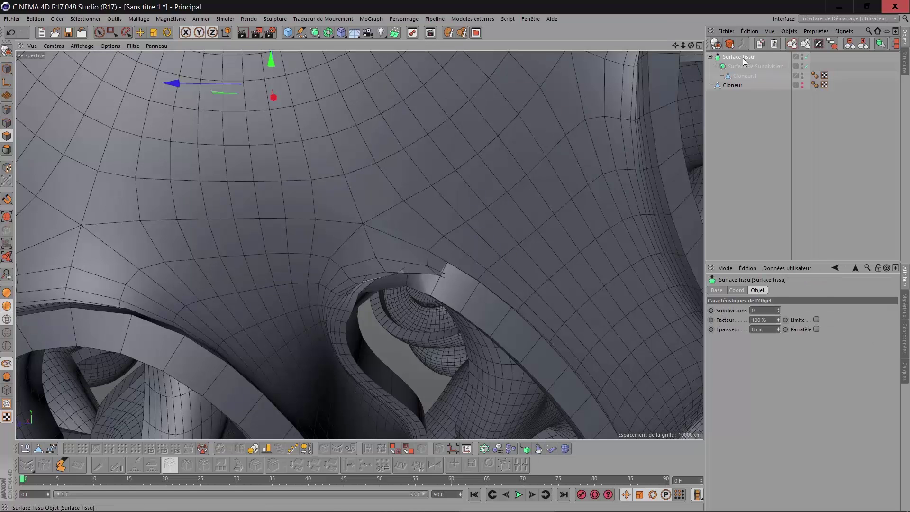
{"action": "left_click", "coordinate": [768, 328]}
{"action": "scroll", "coordinate": [769, 329], "scroll_direction": "down", "scroll_amount": 1}
{"action": "scroll", "coordinate": [768, 329], "scroll_direction": "down", "scroll_amount": 3}
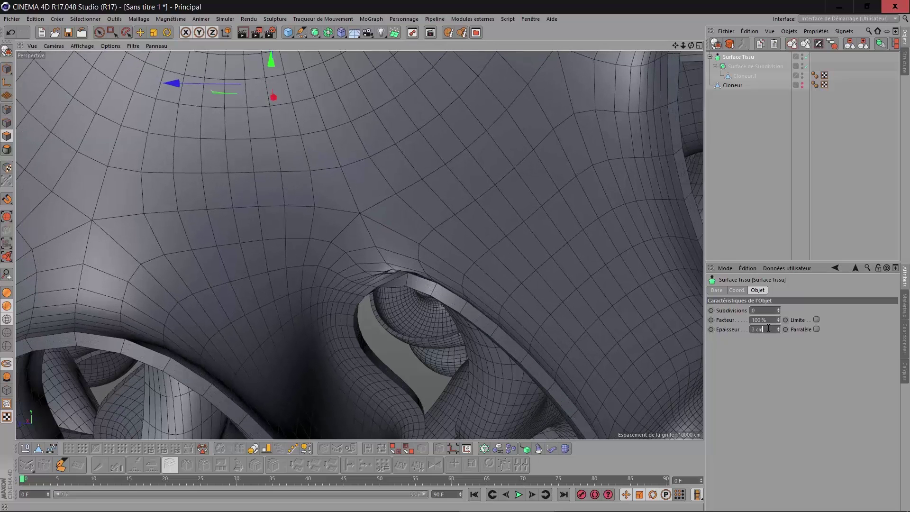
{"action": "scroll", "coordinate": [769, 329], "scroll_direction": "up", "scroll_amount": 4}
{"action": "scroll", "coordinate": [768, 328], "scroll_direction": "up", "scroll_amount": 2}
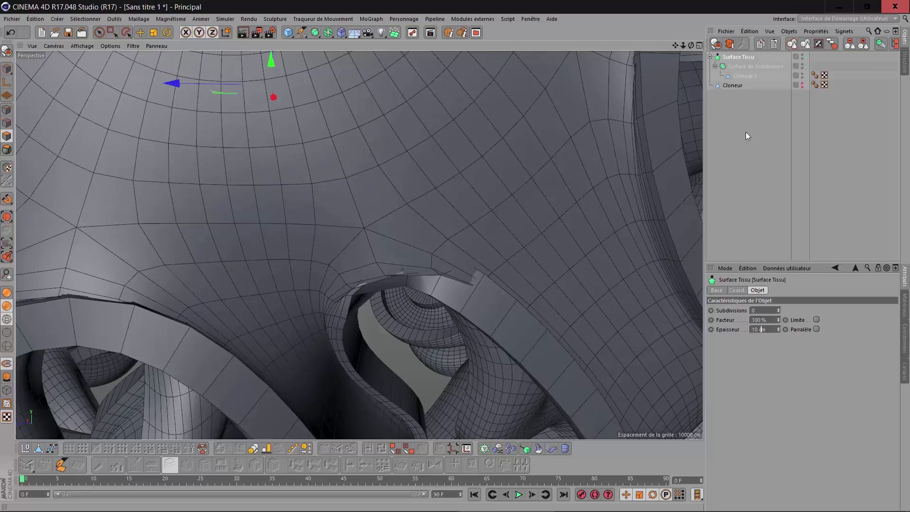
{"action": "scroll", "coordinate": [456, 276], "scroll_direction": "down", "scroll_amount": 5}
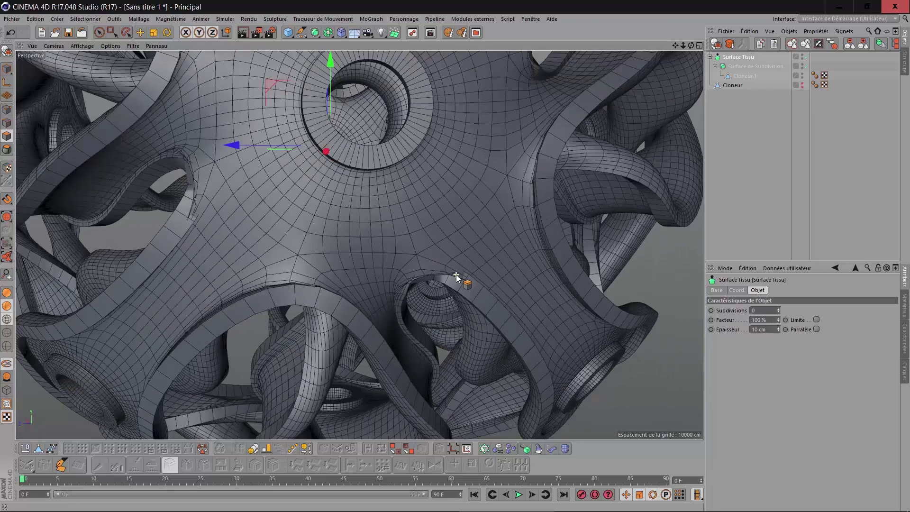
{"action": "scroll", "coordinate": [456, 274], "scroll_direction": "down", "scroll_amount": 3}
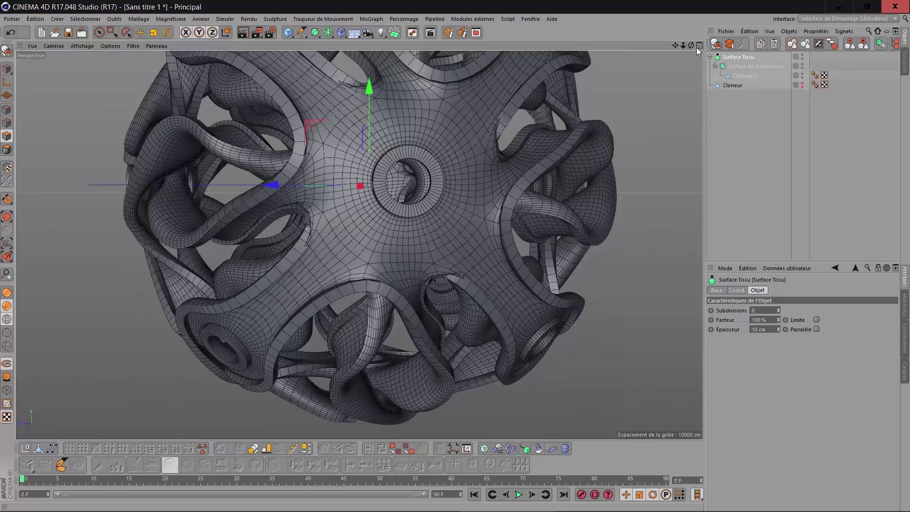
{"action": "left_click_drag", "start_coordinate": [690, 46], "coordinate": [664, 62]}
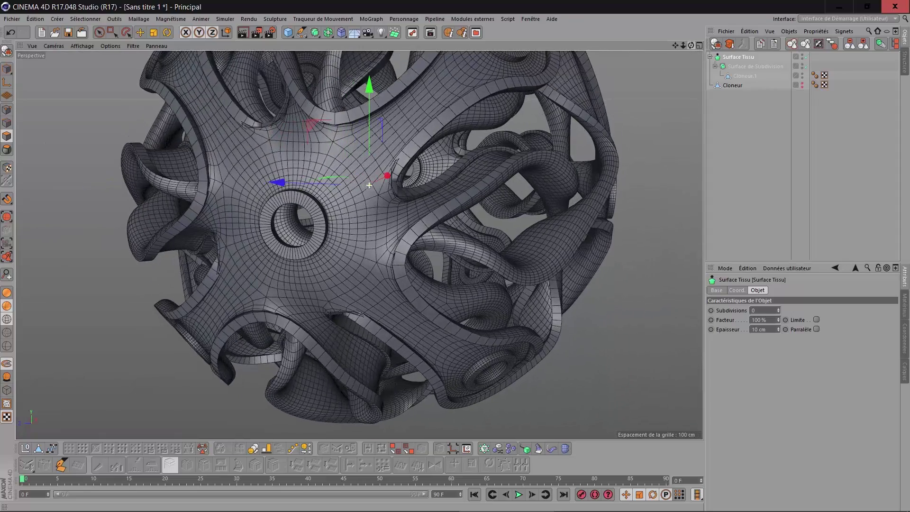
Step: Select all polygons of Cloneur.1 and smooth them with the Iron tool at 49% and a 180° angle
{"action": "left_click", "coordinate": [747, 76]}
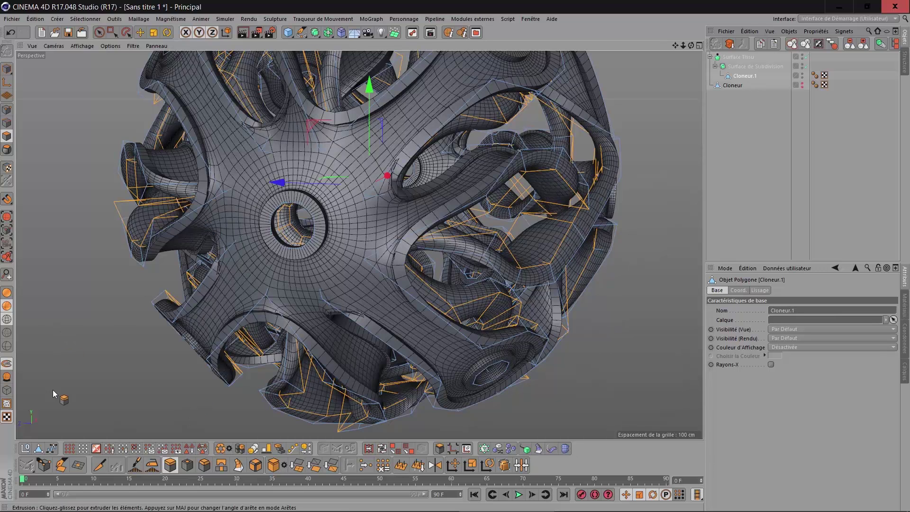
{"action": "left_click", "coordinate": [82, 449]}
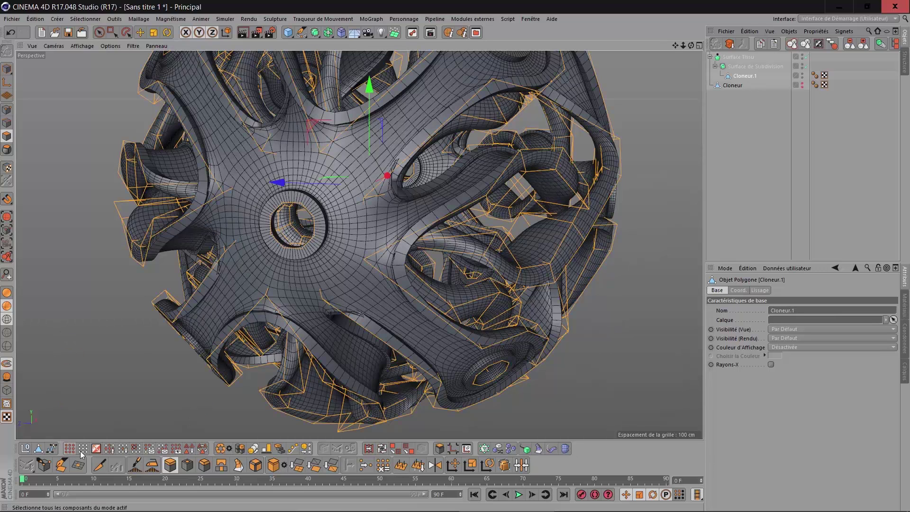
{"action": "left_click", "coordinate": [152, 465]}
{"action": "left_click_drag", "start_coordinate": [360, 237], "coordinate": [385, 269]}
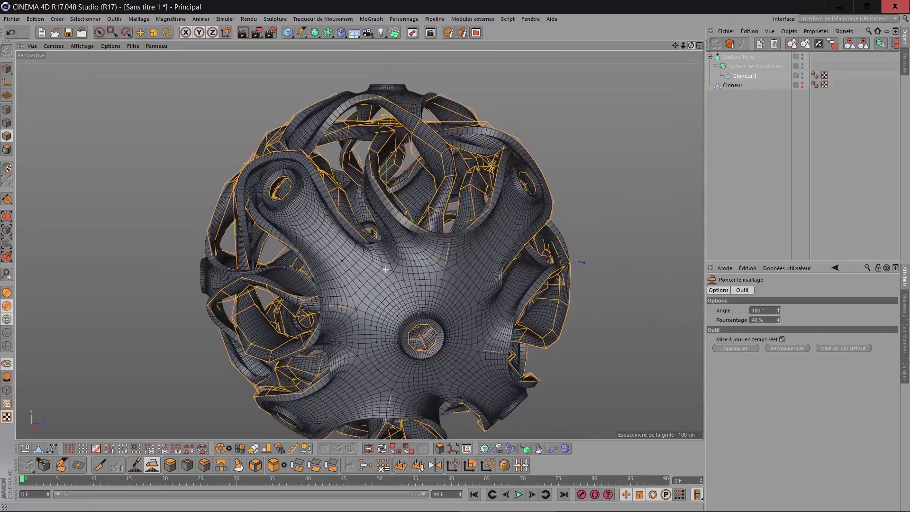
{"action": "scroll", "coordinate": [385, 269], "scroll_direction": "up", "scroll_amount": 5}
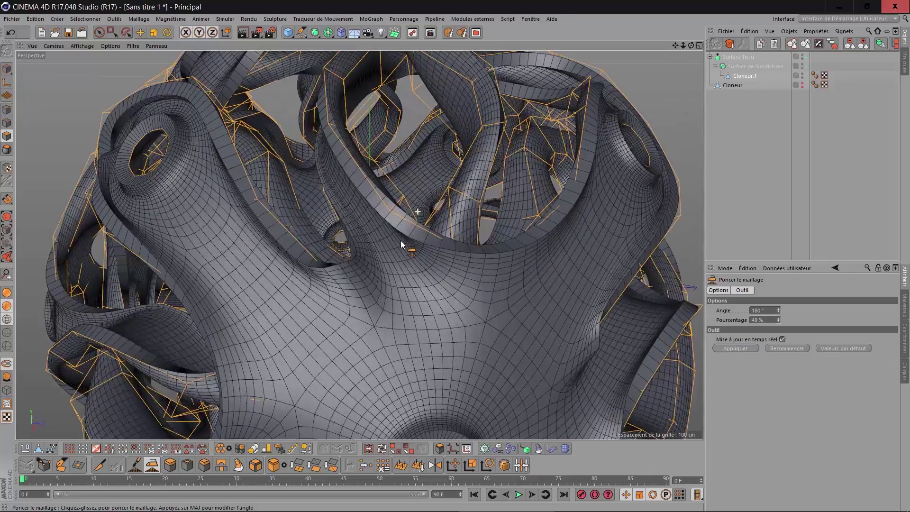
Step: Set the Cloth Surface's thickness to 12 cm
{"action": "left_click", "coordinate": [738, 56]}
{"action": "left_click", "coordinate": [758, 290]}
{"action": "scroll", "coordinate": [769, 326], "scroll_direction": "up", "scroll_amount": 2}
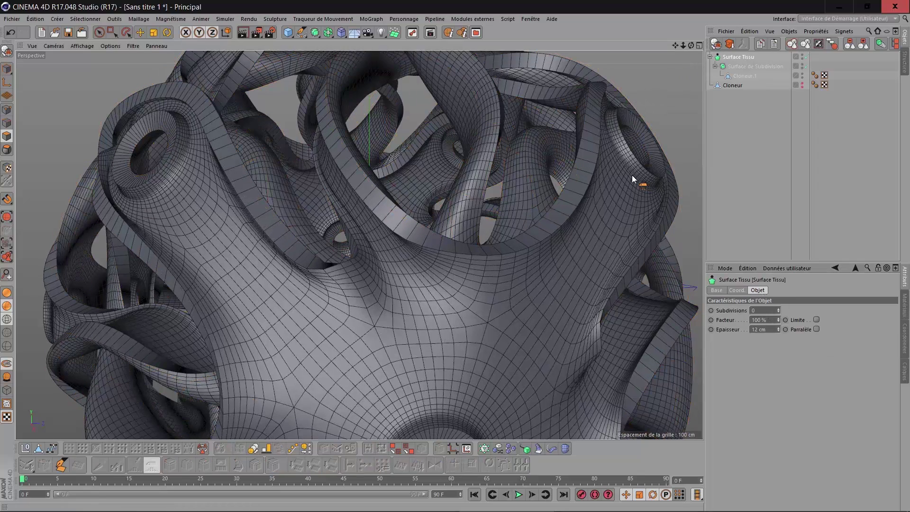
{"action": "scroll", "coordinate": [632, 175], "scroll_direction": "down", "scroll_amount": 5}
{"action": "left_click_drag", "start_coordinate": [676, 53], "coordinate": [669, 101], "text": "alt"}
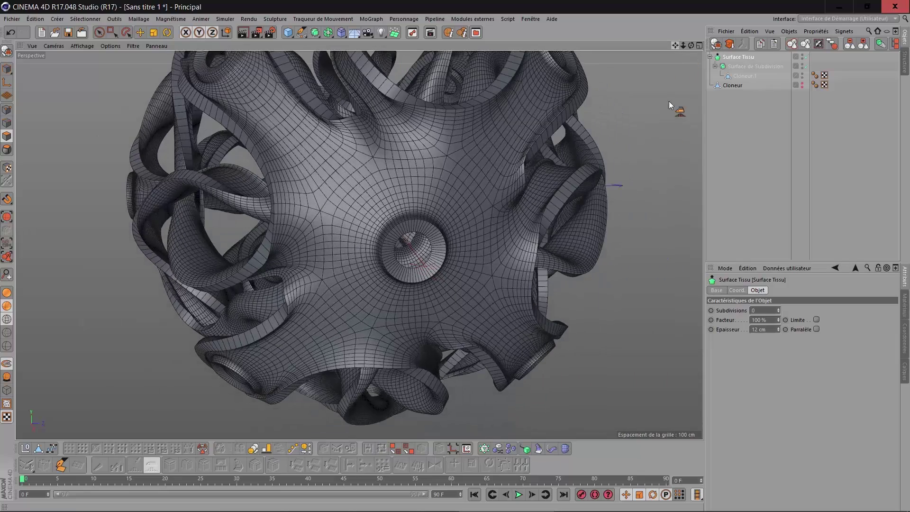
{"action": "scroll", "coordinate": [685, 54], "scroll_direction": "down", "scroll_amount": 3}
{"action": "left_click_drag", "start_coordinate": [672, 47], "coordinate": [664, 62], "text": "alt"}
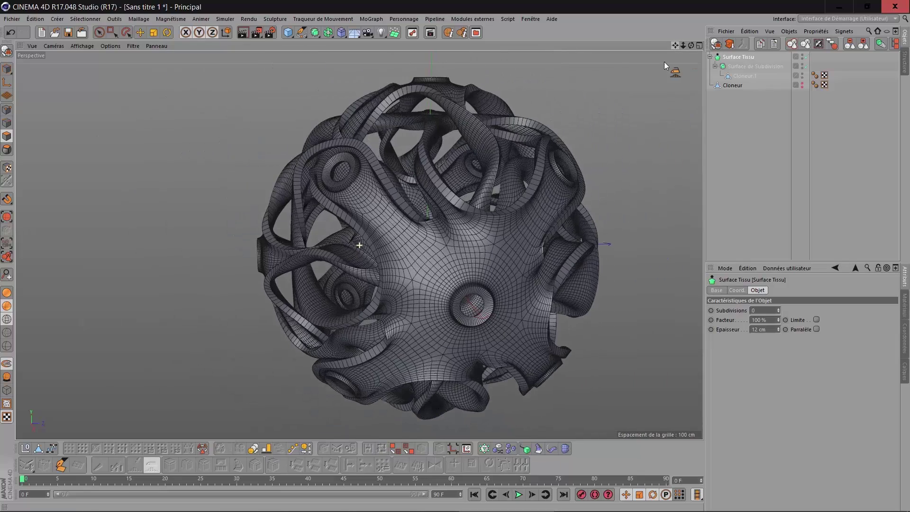
Step: Hide the mesh lines, deselect all objects, and examine the smoothed sphere from another angle
{"action": "left_click", "coordinate": [7, 292]}
{"action": "left_click", "coordinate": [735, 166]}
{"action": "left_click_drag", "start_coordinate": [474, 251], "coordinate": [426, 250], "text": "alt"}
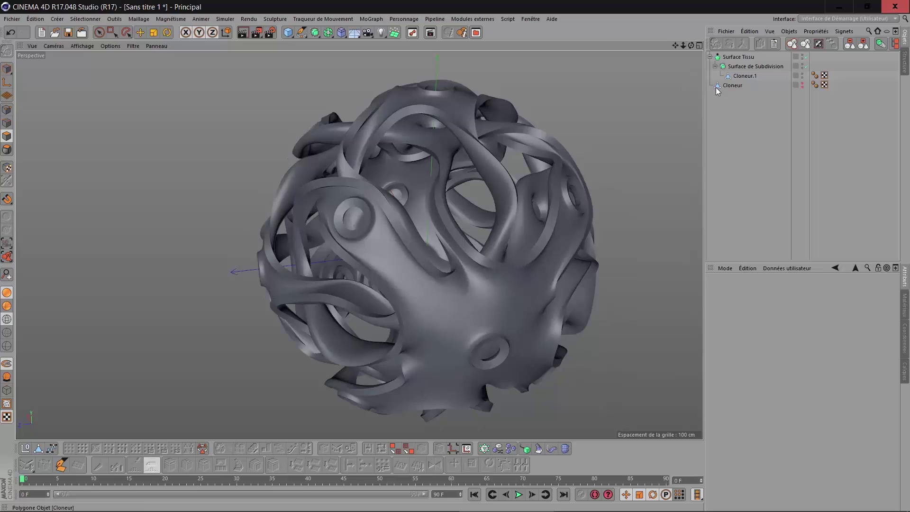
Step: Set the Subdivision Surface's viewport subdivision to 1 and display the mesh lines over the shading
{"action": "left_click", "coordinate": [737, 58]}
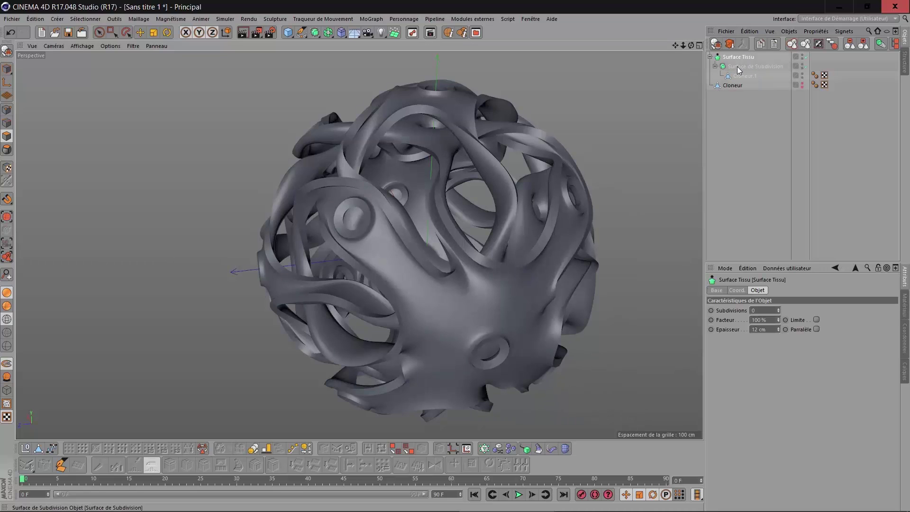
{"action": "left_click", "coordinate": [738, 66]}
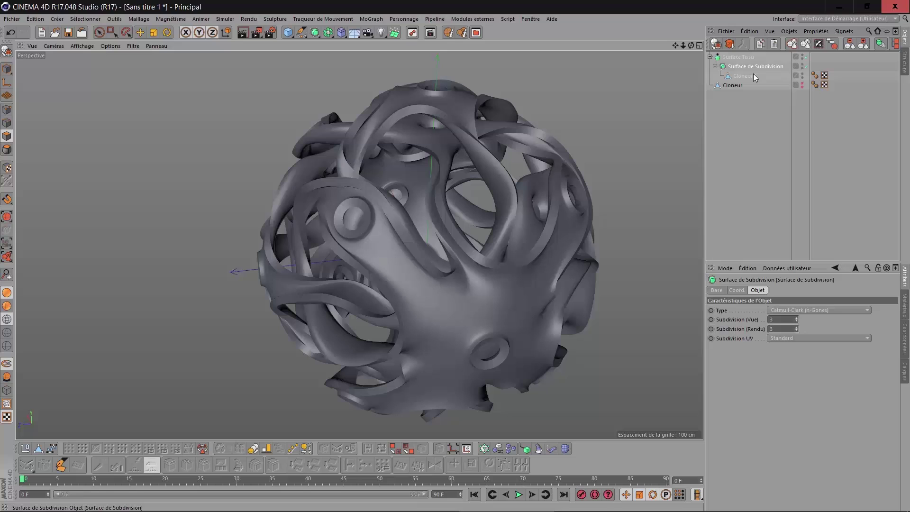
{"action": "left_click", "coordinate": [781, 319]}
{"action": "type", "text": "1"}
{"action": "key", "text": "Return"}
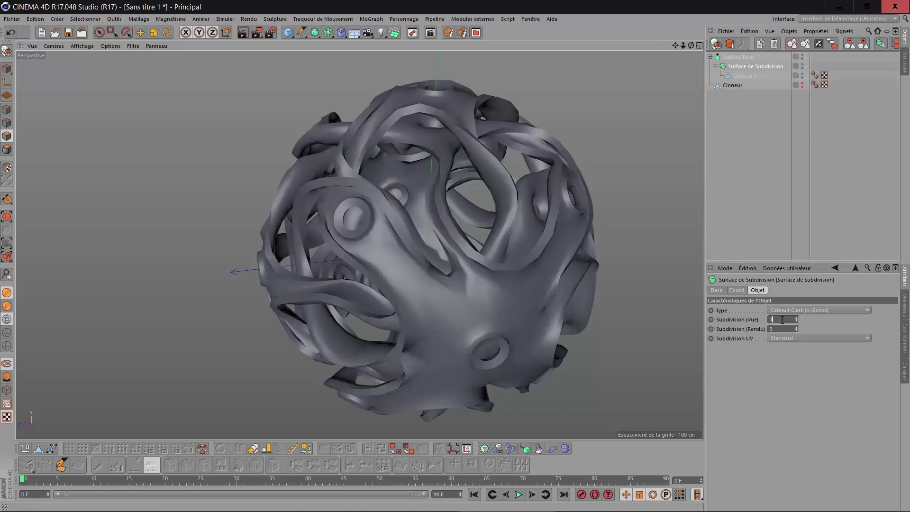
{"action": "left_click", "coordinate": [6, 306]}
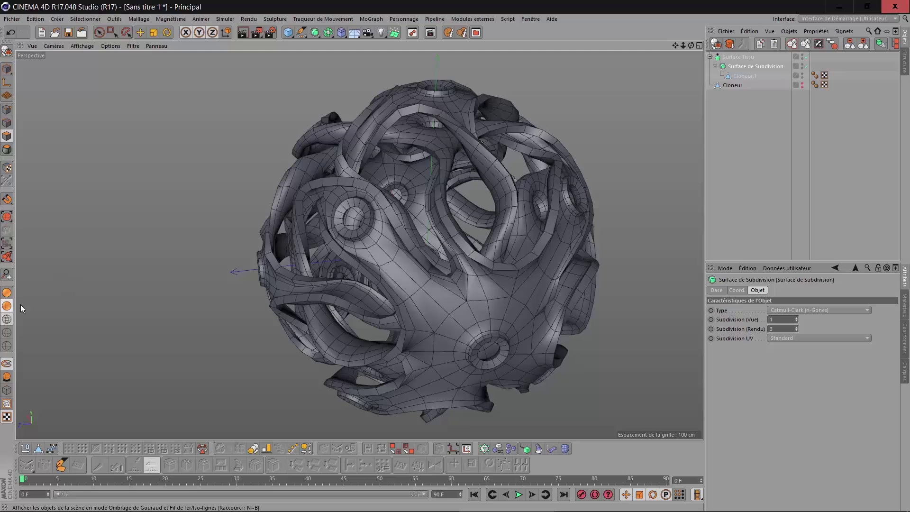
{"action": "right_click_drag", "start_coordinate": [435, 245], "coordinate": [491, 172], "text": "alt"}
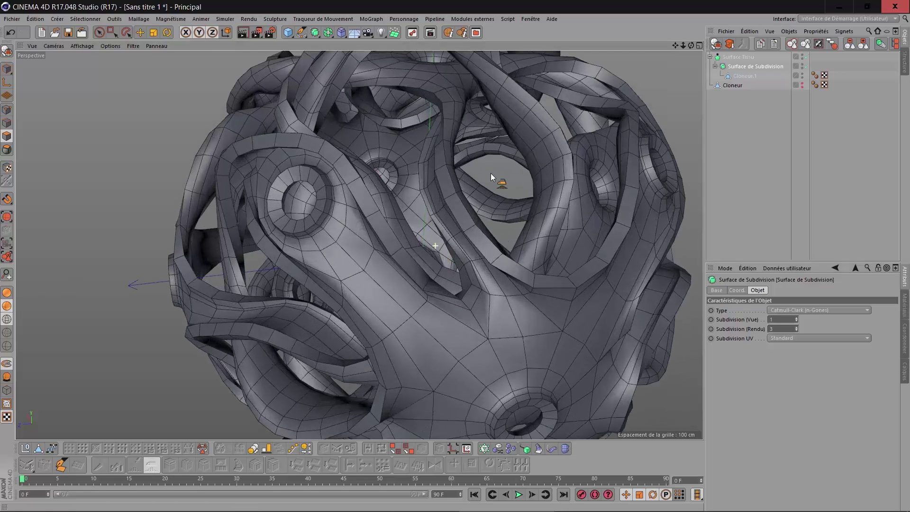
Step: Add a Null object (Neutre) and make the Cloth Surface its child
{"action": "left_click", "coordinate": [26, 448]}
{"action": "left_click_drag", "start_coordinate": [731, 61], "coordinate": [732, 57]}
{"action": "scroll", "coordinate": [632, 192], "scroll_direction": "up", "scroll_amount": 3}
{"action": "scroll", "coordinate": [627, 192], "scroll_direction": "down", "scroll_amount": 2}
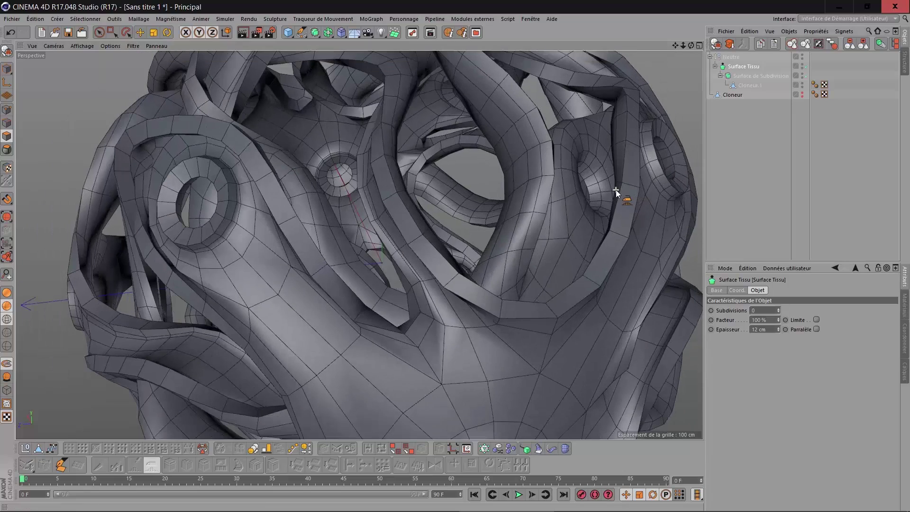
Step: Add a Bevel deformer (Biseau) and place it inside the Null, above the Cloth Surface
{"action": "left_click_drag", "start_coordinate": [690, 49], "coordinate": [607, 138]}
{"action": "scroll", "coordinate": [567, 184], "scroll_direction": "up", "scroll_amount": 3}
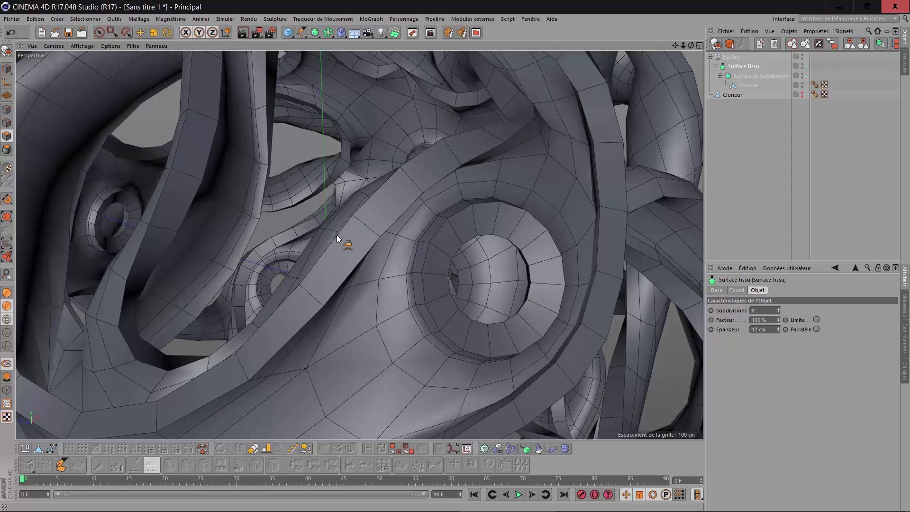
{"action": "scroll", "coordinate": [329, 258], "scroll_direction": "down", "scroll_amount": 2}
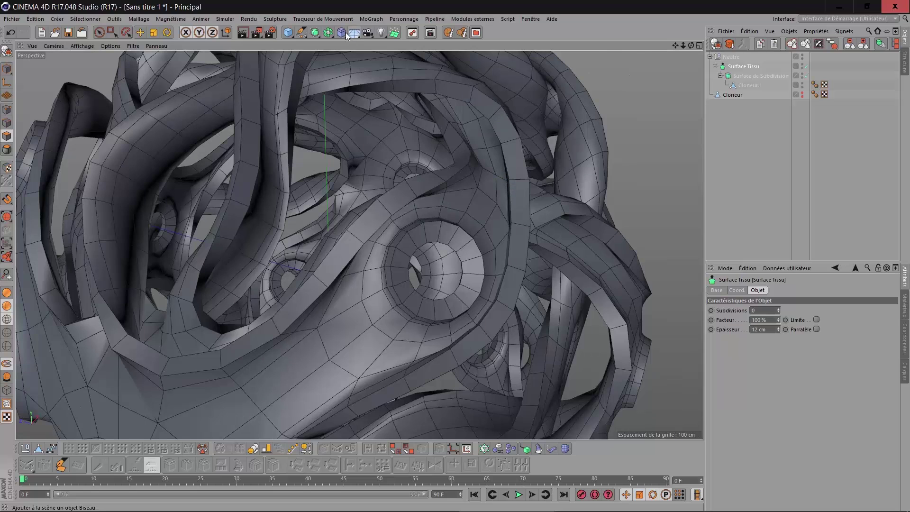
{"action": "left_click", "coordinate": [341, 33]}
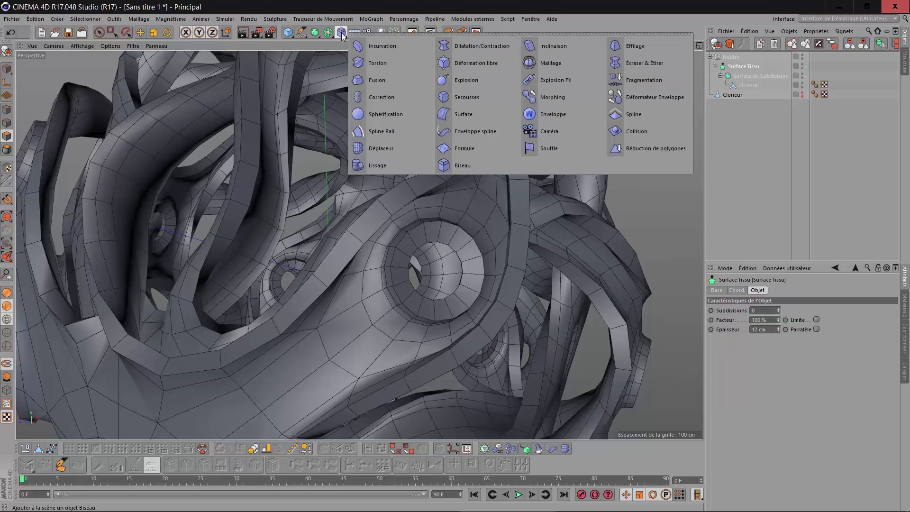
{"action": "left_click", "coordinate": [455, 166]}
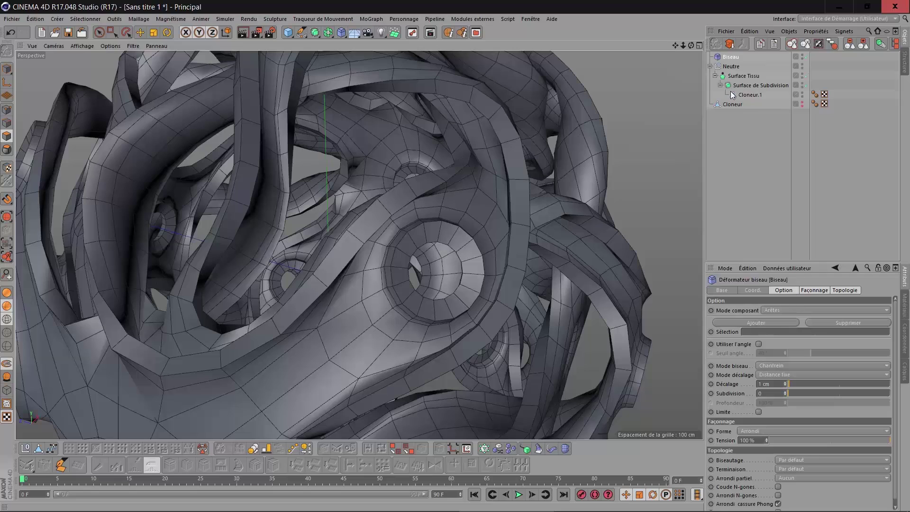
{"action": "left_click_drag", "start_coordinate": [733, 60], "coordinate": [735, 69]}
{"action": "left_click_drag", "start_coordinate": [736, 69], "coordinate": [735, 67]}
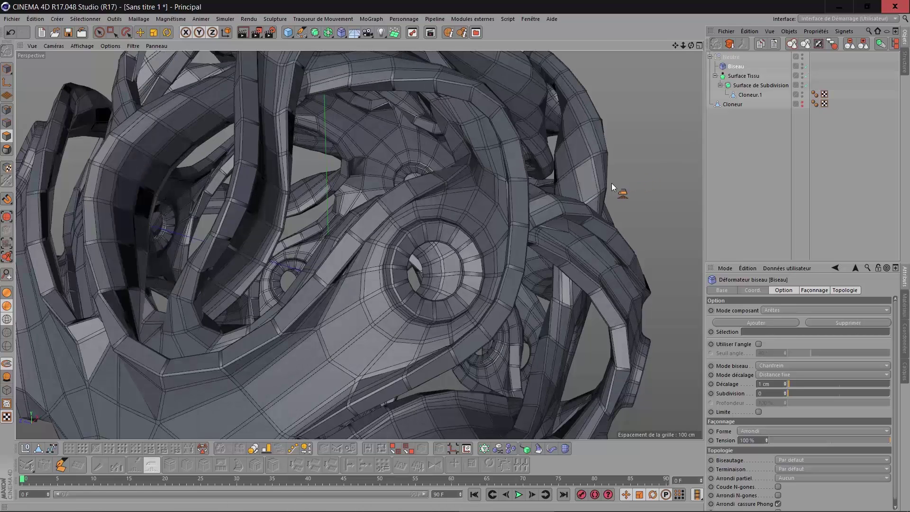
Step: Limit the Bevel deformer's chamfers by edge angle (Utiliser l'angle) with a threshold of 43°
{"action": "scroll", "coordinate": [514, 178], "scroll_direction": "up", "scroll_amount": 5}
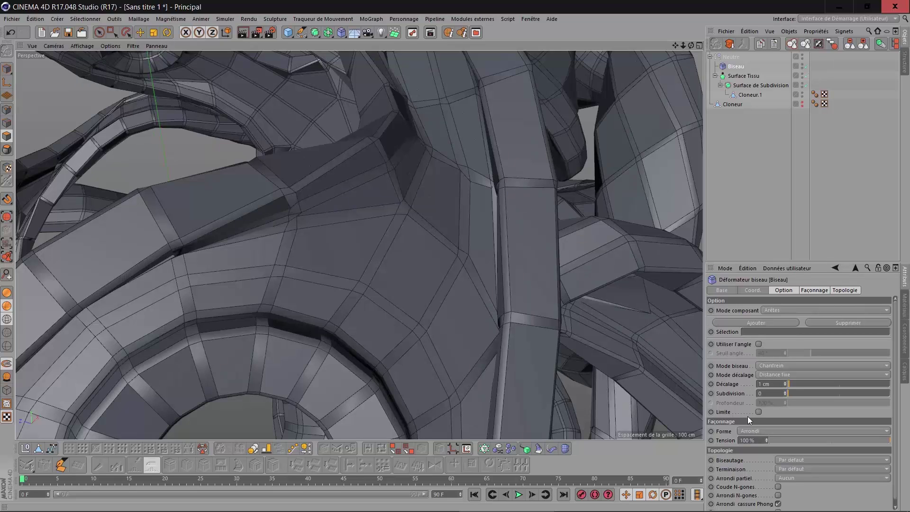
{"action": "left_click", "coordinate": [758, 344]}
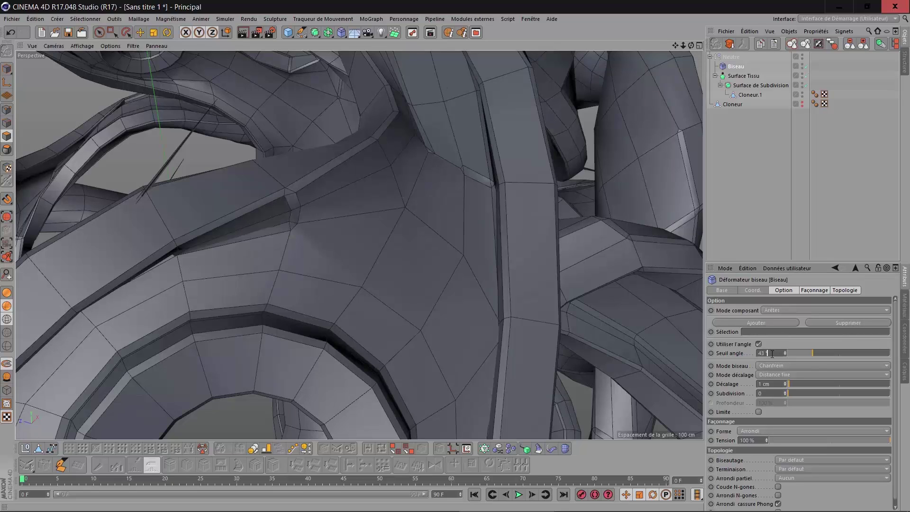
{"action": "scroll", "coordinate": [772, 354], "scroll_direction": "up", "scroll_amount": 1}
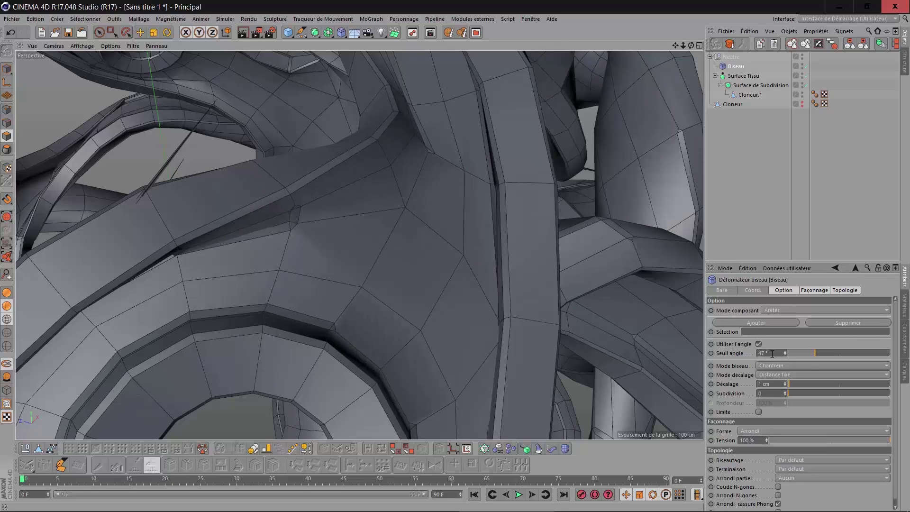
{"action": "scroll", "coordinate": [771, 353], "scroll_direction": "up", "scroll_amount": 3}
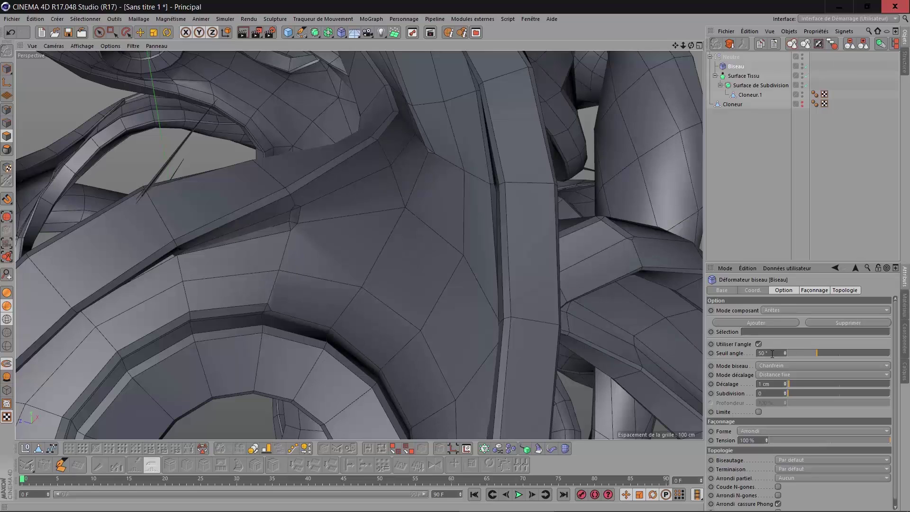
{"action": "scroll", "coordinate": [772, 353], "scroll_direction": "down", "scroll_amount": 2}
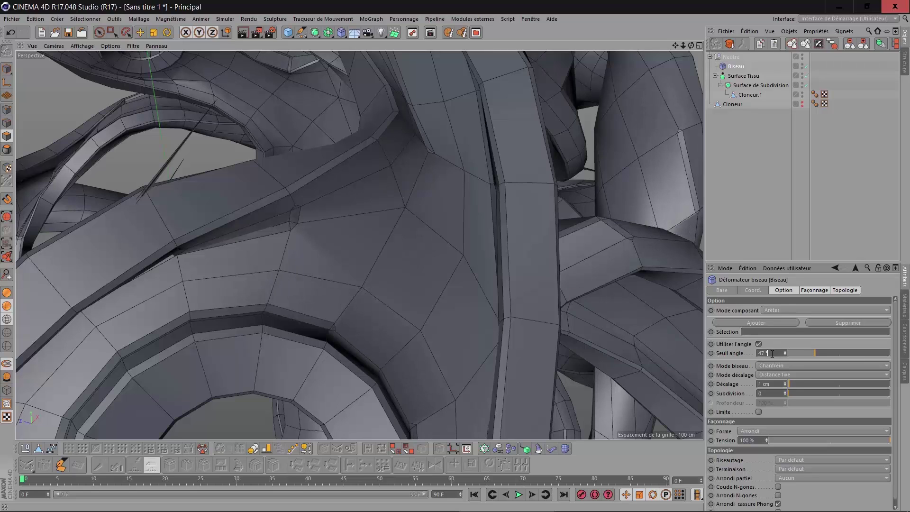
{"action": "scroll", "coordinate": [772, 353], "scroll_direction": "down", "scroll_amount": 1}
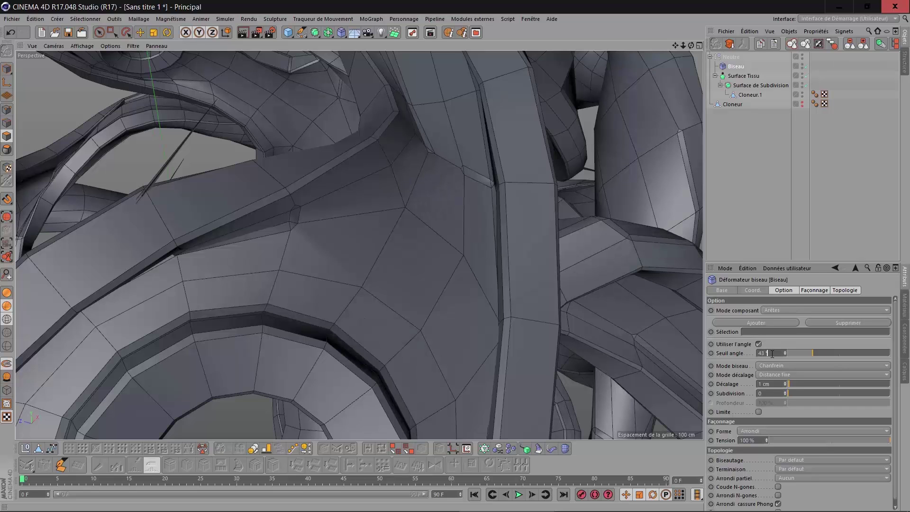
Step: Examine the bevelled edges along the bands and around the holes from several distances and angles
{"action": "scroll", "coordinate": [434, 243], "scroll_direction": "down", "scroll_amount": 10}
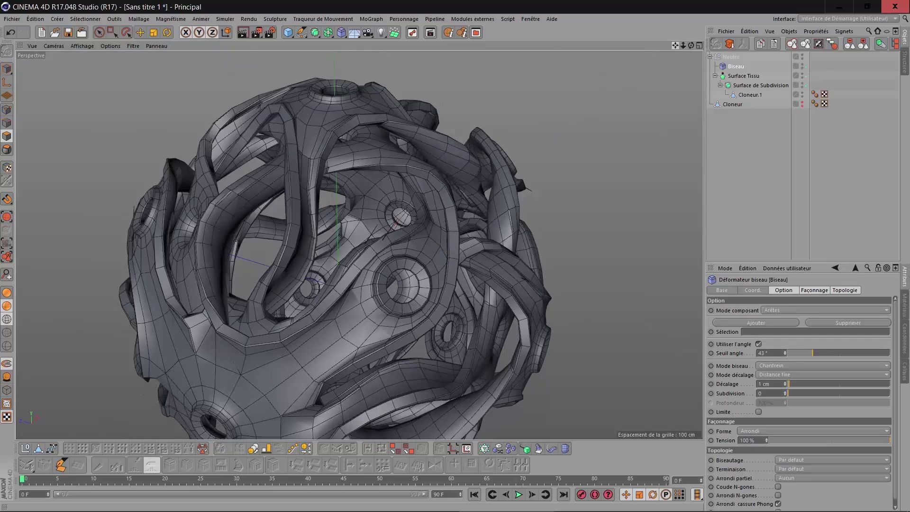
{"action": "scroll", "coordinate": [454, 204], "scroll_direction": "up", "scroll_amount": 10}
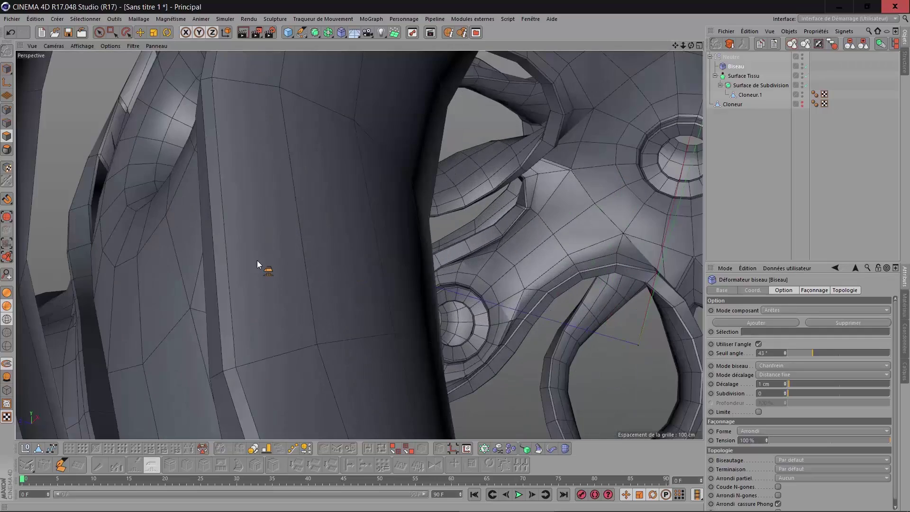
{"action": "scroll", "coordinate": [257, 260], "scroll_direction": "down", "scroll_amount": 8}
{"action": "scroll", "coordinate": [343, 286], "scroll_direction": "up", "scroll_amount": 3}
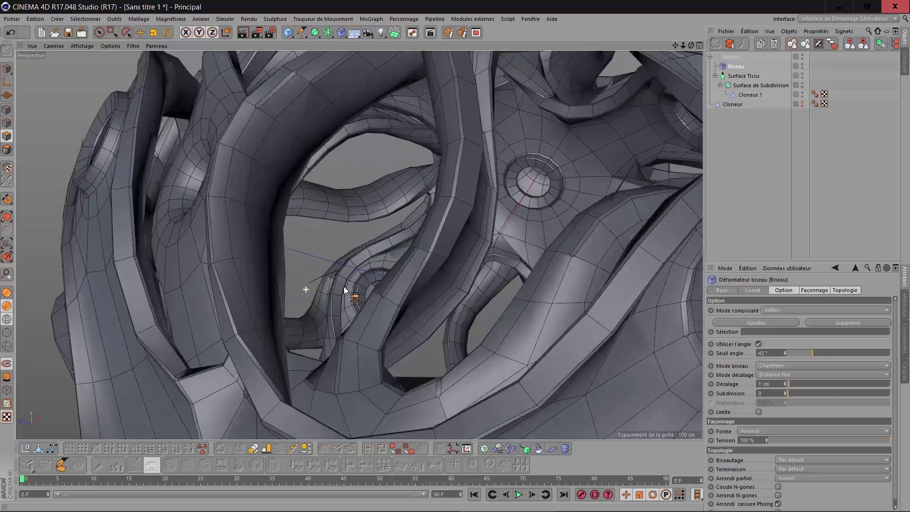
{"action": "scroll", "coordinate": [343, 287], "scroll_direction": "up", "scroll_amount": 8}
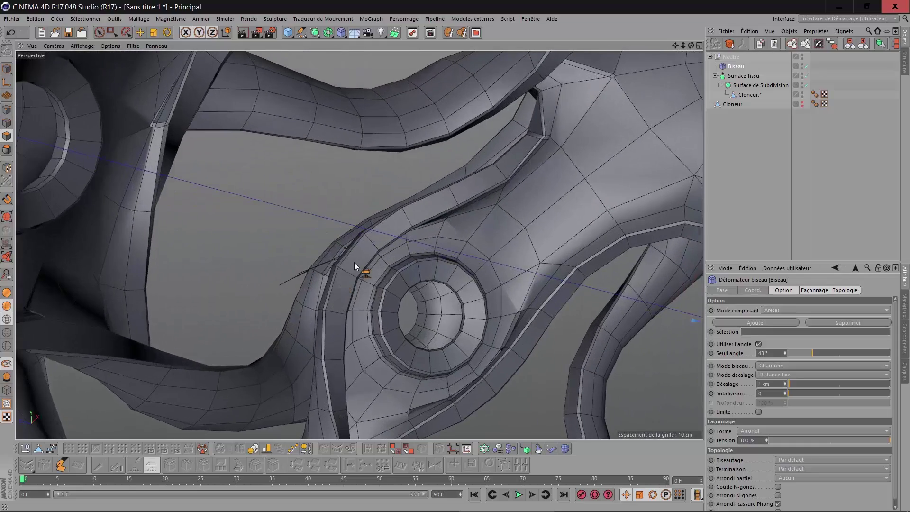
{"action": "scroll", "coordinate": [354, 262], "scroll_direction": "down", "scroll_amount": 10}
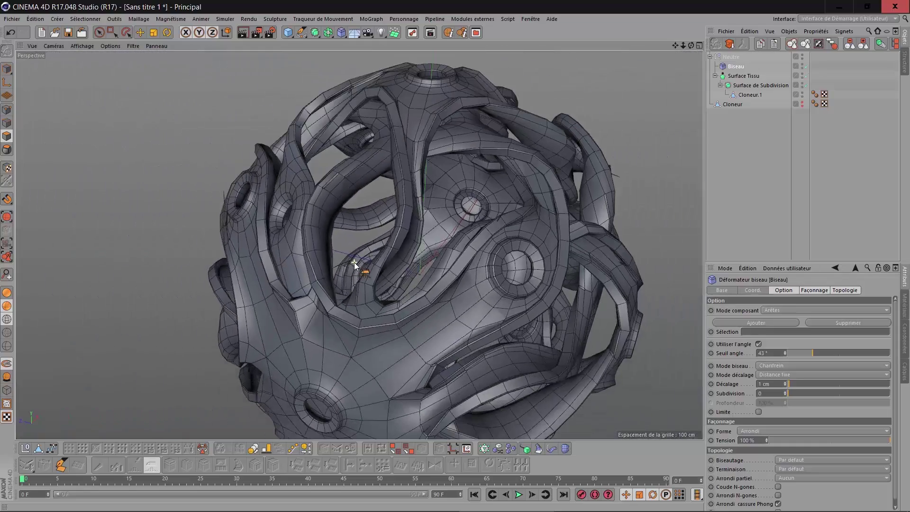
{"action": "scroll", "coordinate": [355, 265], "scroll_direction": "down", "scroll_amount": 3}
{"action": "left_click_drag", "start_coordinate": [691, 45], "coordinate": [616, 52]}
{"action": "scroll", "coordinate": [507, 298], "scroll_direction": "up", "scroll_amount": 5}
{"action": "scroll", "coordinate": [481, 308], "scroll_direction": "up", "scroll_amount": 6}
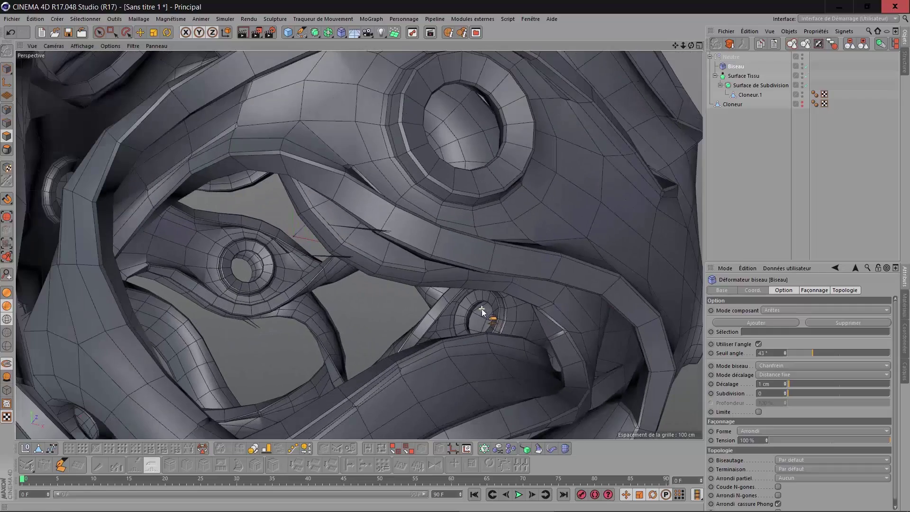
Step: Raise the Subdivision Surface's viewport subdivision to 2, then to 3, and check the whole sphere
{"action": "left_click", "coordinate": [760, 86]}
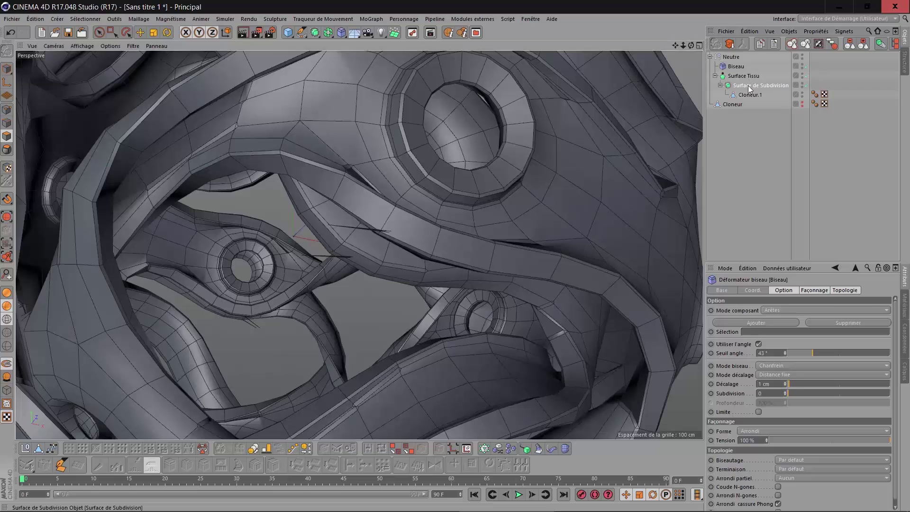
{"action": "left_click", "coordinate": [780, 319]}
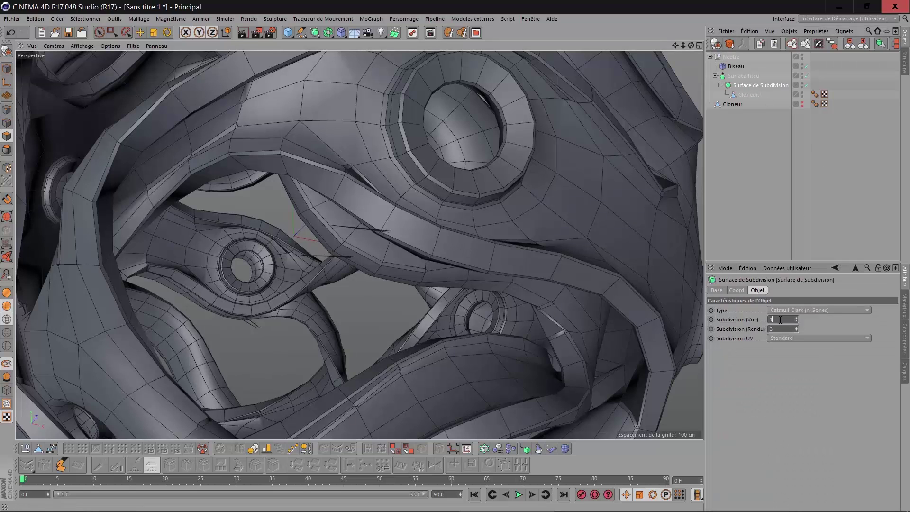
{"action": "type", "text": "2"}
{"action": "key", "text": "Return"}
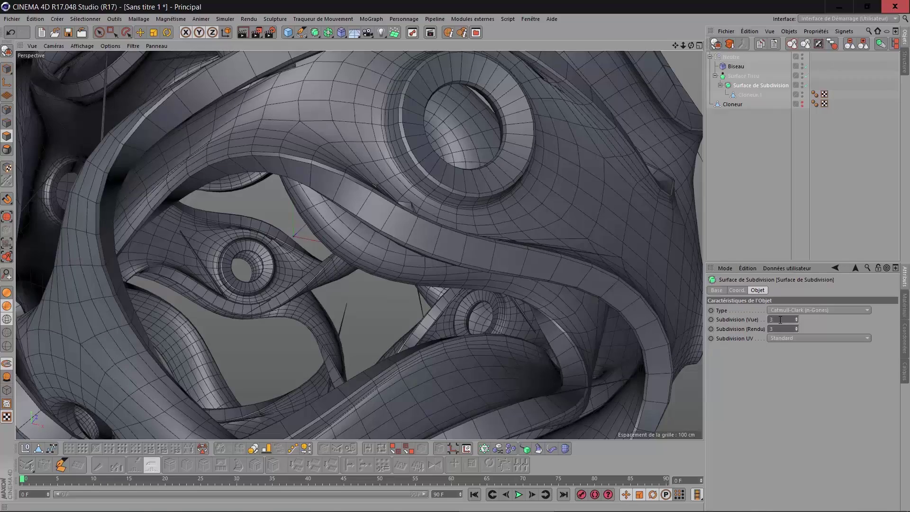
{"action": "key", "text": "Return"}
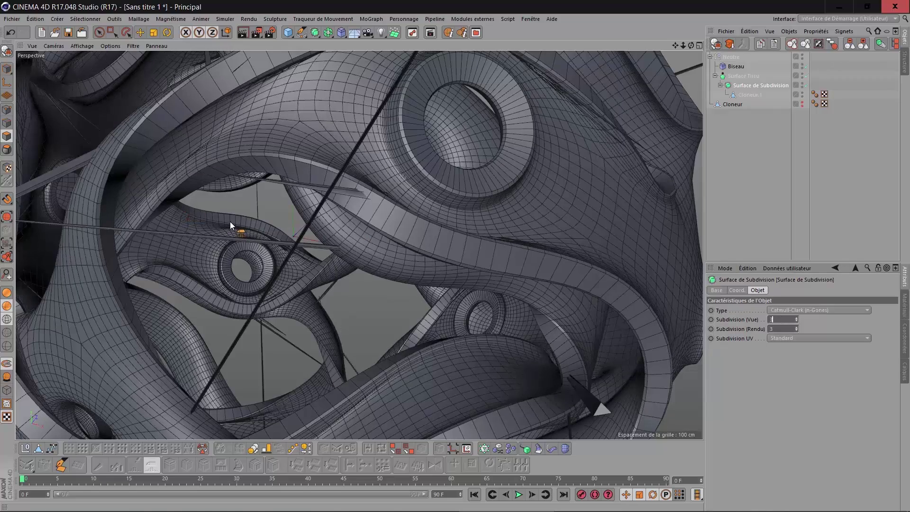
{"action": "scroll", "coordinate": [229, 221], "scroll_direction": "down", "scroll_amount": 3}
{"action": "scroll", "coordinate": [229, 220], "scroll_direction": "down", "scroll_amount": 3}
{"action": "left_click_drag", "start_coordinate": [230, 221], "coordinate": [677, 46], "text": "alt"}
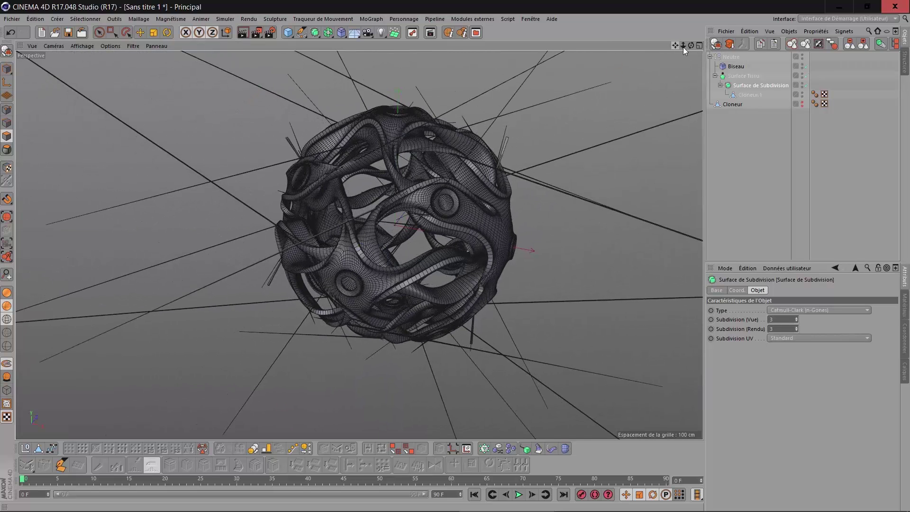
Step: Reduce the Cloth Surface's thickness (Epaisseur) to 9 cm
{"action": "left_click", "coordinate": [741, 77]}
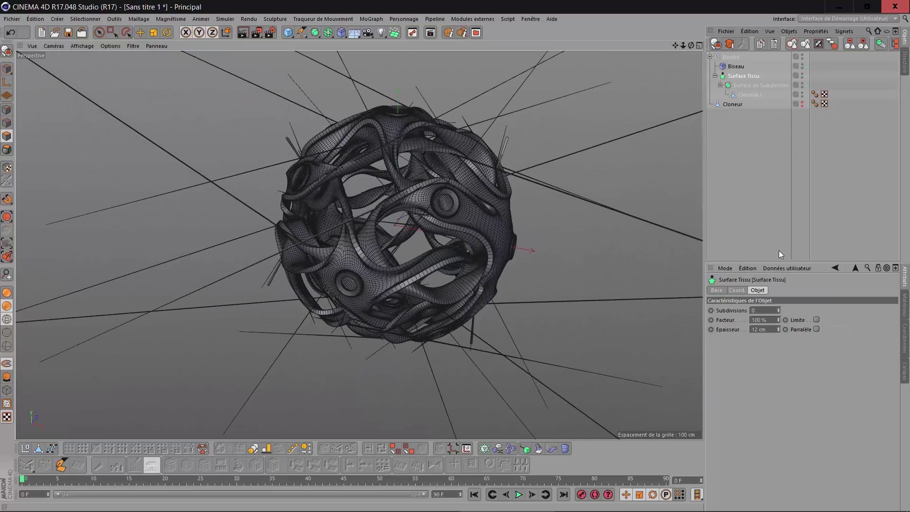
{"action": "left_click", "coordinate": [766, 329]}
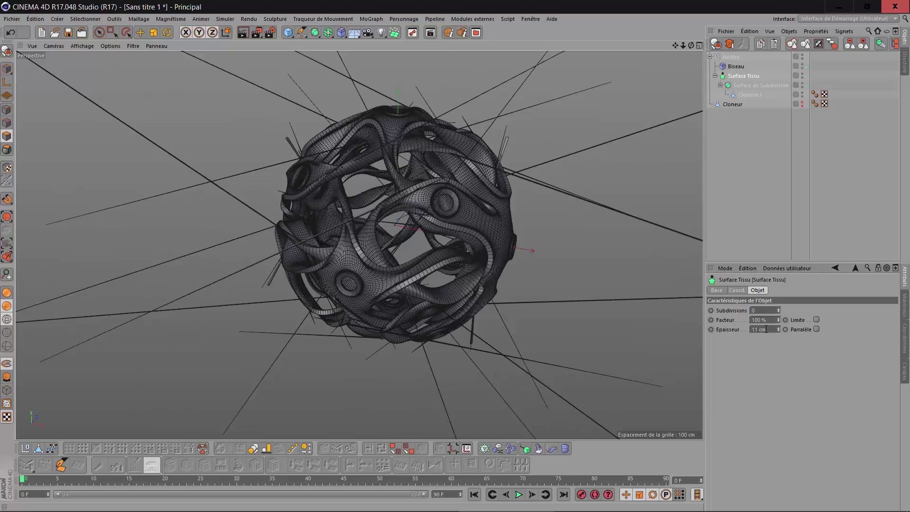
{"action": "key", "text": "Return"}
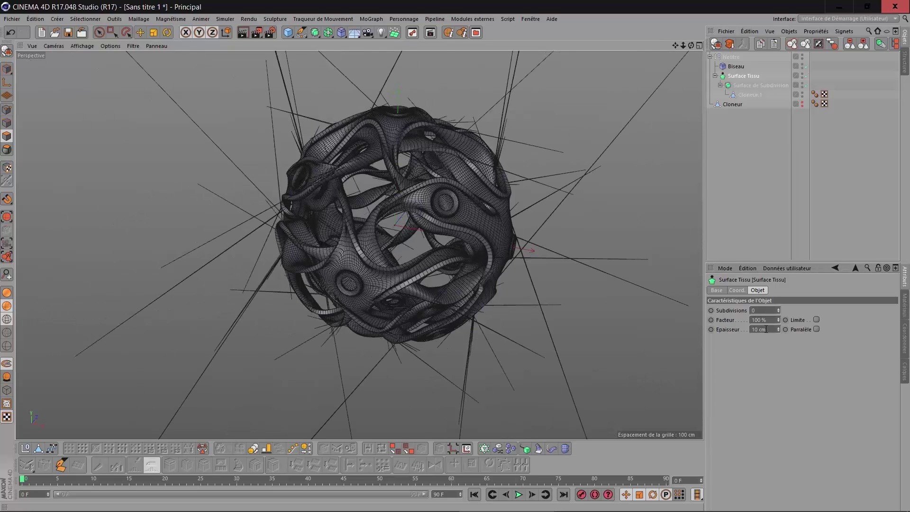
{"action": "key", "text": "Return"}
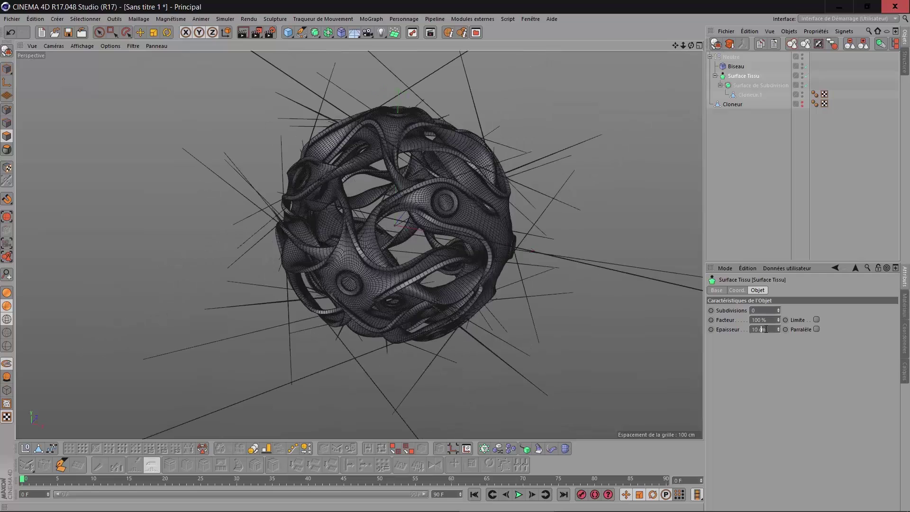
{"action": "key", "text": "Return"}
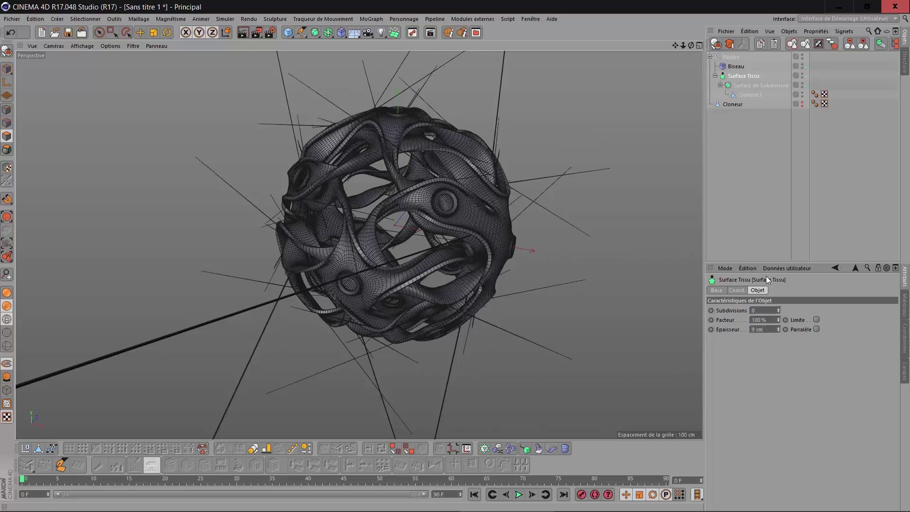
Step: Move the Bevel deformer inside the Cloth Surface and set the Subdivision Surface's viewport subdivision to 2
{"action": "left_click_drag", "start_coordinate": [738, 70], "coordinate": [742, 77]}
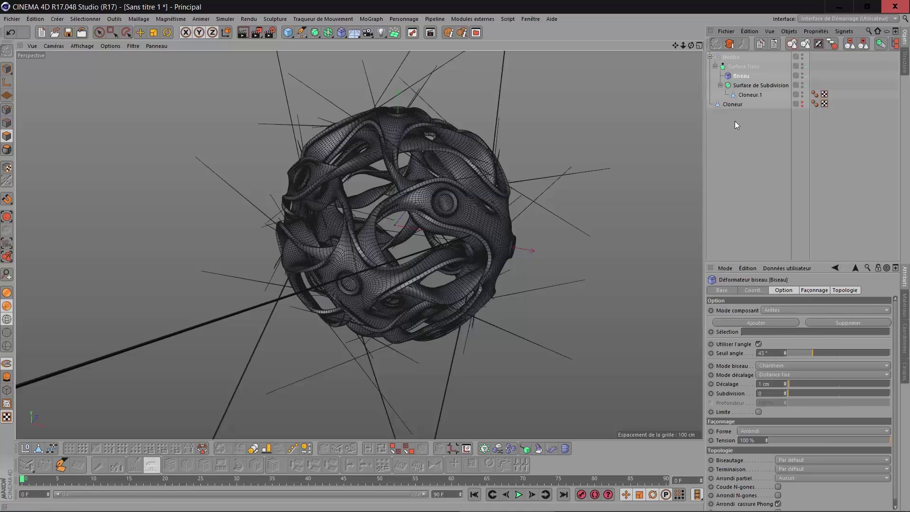
{"action": "left_click", "coordinate": [759, 86]}
{"action": "left_click", "coordinate": [776, 319]}
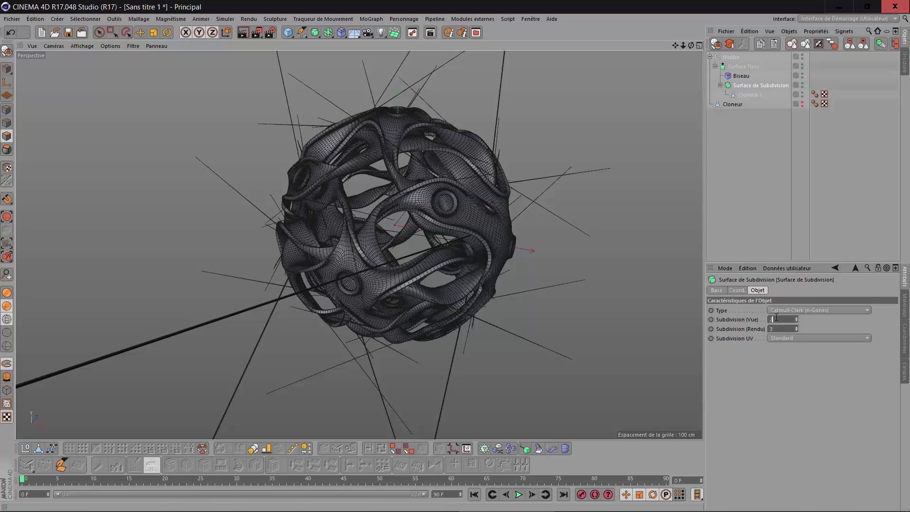
{"action": "type", "text": "2"}
{"action": "key", "text": "Return"}
{"action": "scroll", "coordinate": [306, 203], "scroll_direction": "up", "scroll_amount": 10}
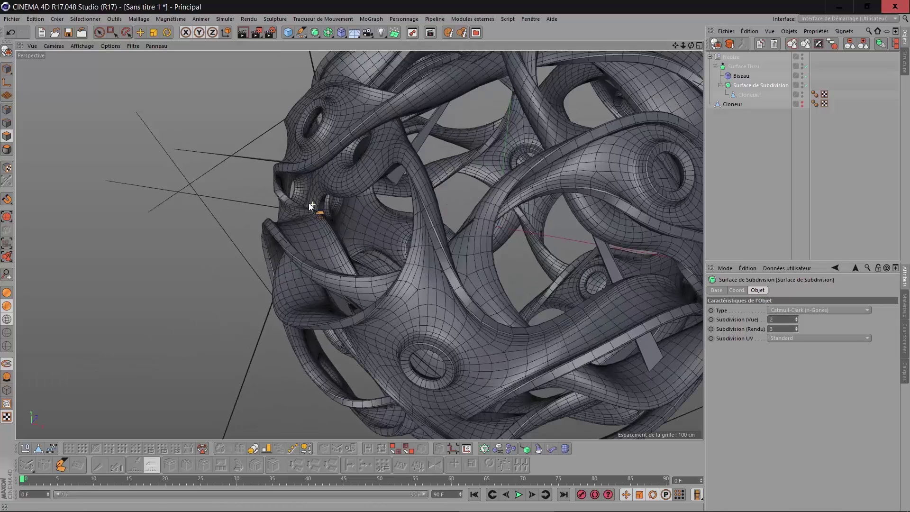
{"action": "scroll", "coordinate": [287, 212], "scroll_direction": "up", "scroll_amount": 4}
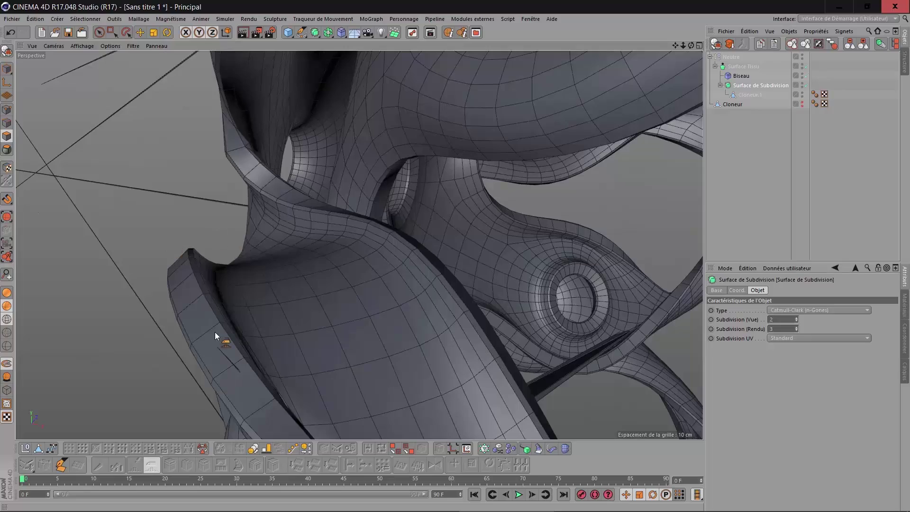
{"action": "scroll", "coordinate": [364, 238], "scroll_direction": "down", "scroll_amount": 15}
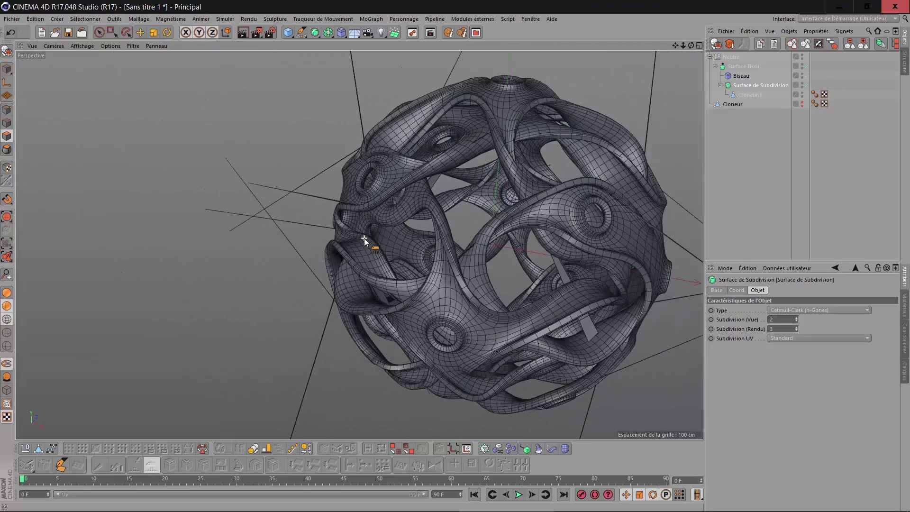
{"action": "mouse_move", "coordinate": [681, 49]}
{"action": "left_mouse_down"}
{"action": "mouse_move", "coordinate": [628, 43]}
{"action": "mouse_move", "coordinate": [678, 47]}
{"action": "mouse_move", "coordinate": [638, 57]}
{"action": "mouse_move", "coordinate": [760, 57]}
{"action": "mouse_move", "coordinate": [685, 53]}
{"action": "left_mouse_up"}
Step: Place the Subdivision Surface above the Bevel inside the Cloth Surface and delete the Bevel deformer
{"action": "left_click", "coordinate": [741, 76]}
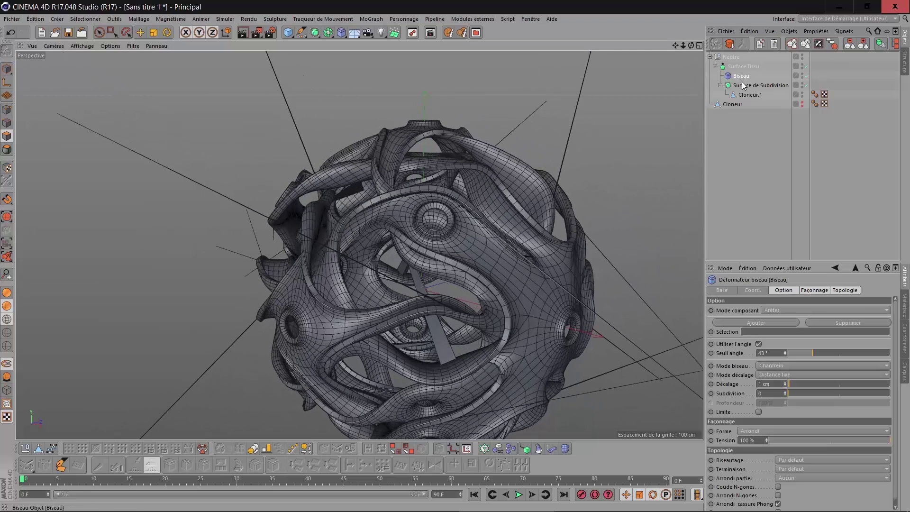
{"action": "left_click_drag", "start_coordinate": [751, 86], "coordinate": [749, 72]}
{"action": "left_click", "coordinate": [741, 94]}
{"action": "key", "text": "Delete"}
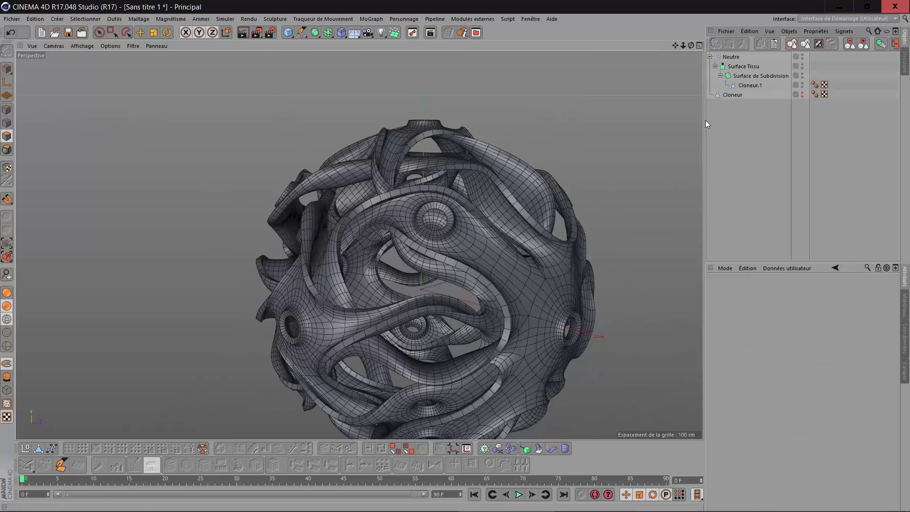
{"action": "scroll", "coordinate": [586, 169], "scroll_direction": "up", "scroll_amount": 8}
{"action": "scroll", "coordinate": [586, 169], "scroll_direction": "down", "scroll_amount": 6}
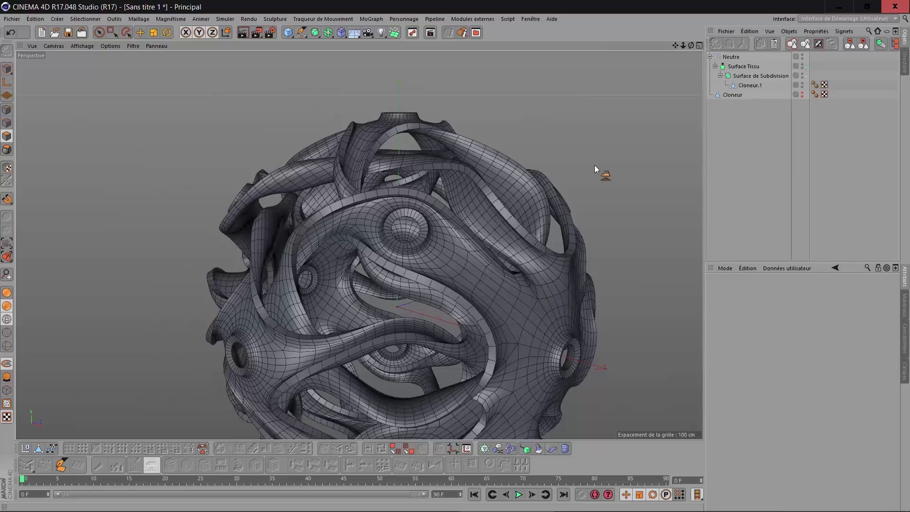
Step: Delete the Null (Neutre) together with the Cloth Surface, Subdivision Surface and Cloneur.1 it contains
{"action": "left_click", "coordinate": [754, 67]}
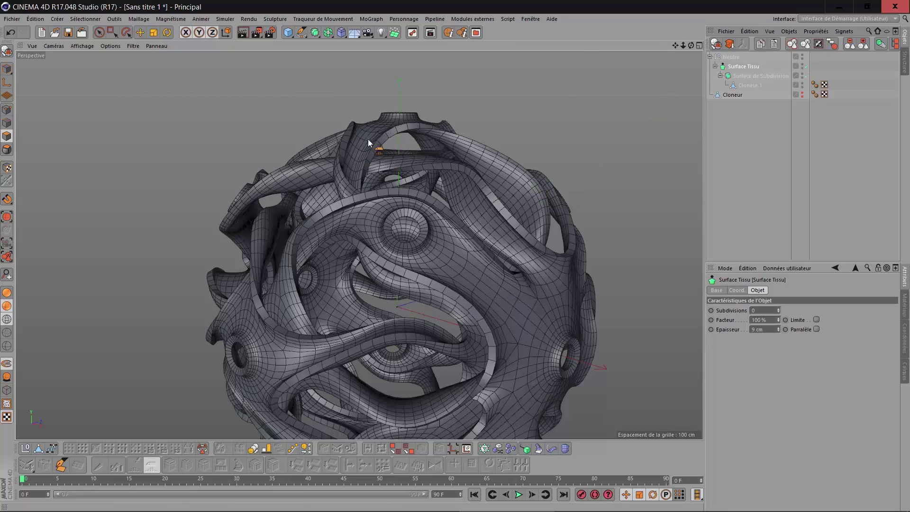
{"action": "scroll", "coordinate": [530, 148], "scroll_direction": "down", "scroll_amount": 3}
{"action": "scroll", "coordinate": [530, 148], "scroll_direction": "up", "scroll_amount": 2}
{"action": "mouse_move", "coordinate": [692, 46]}
{"action": "left_mouse_down"}
{"action": "mouse_move", "coordinate": [626, 54]}
{"action": "mouse_move", "coordinate": [695, 54]}
{"action": "left_mouse_up"}
{"action": "left_click", "coordinate": [733, 57]}
{"action": "key", "text": "Delete"}
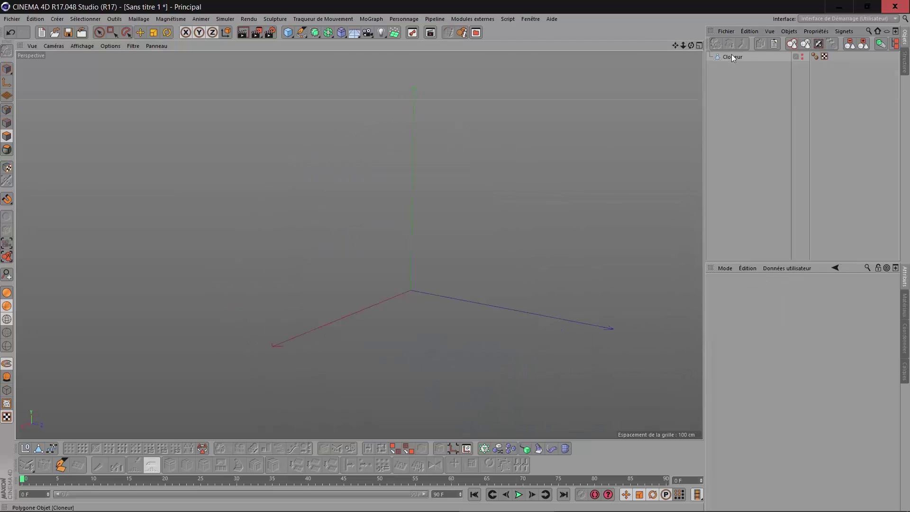
Step: Show the Cloneur mesh in the viewport and select the octagonal faces on the front of its outer surface
{"action": "left_click", "coordinate": [734, 57]}
{"action": "left_click", "coordinate": [803, 56]}
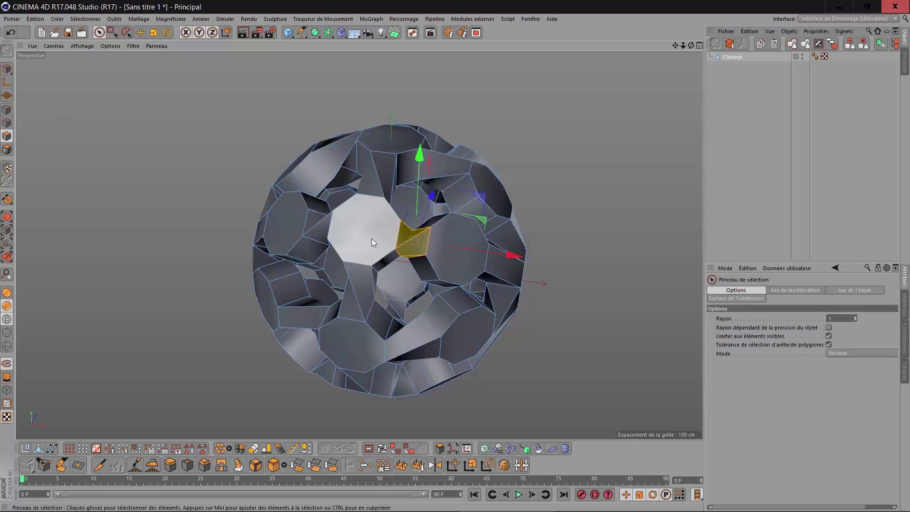
{"action": "scroll", "coordinate": [546, 263], "scroll_direction": "up", "scroll_amount": 3}
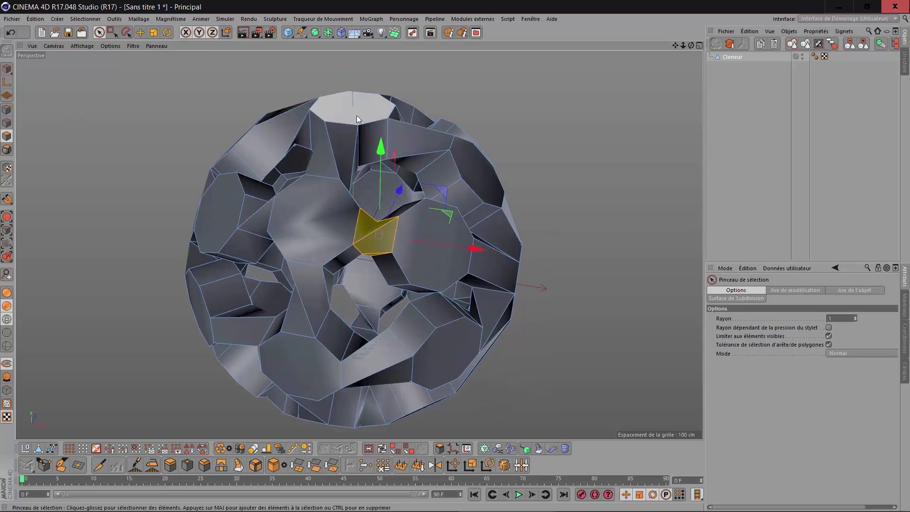
{"action": "left_click", "coordinate": [356, 116]}
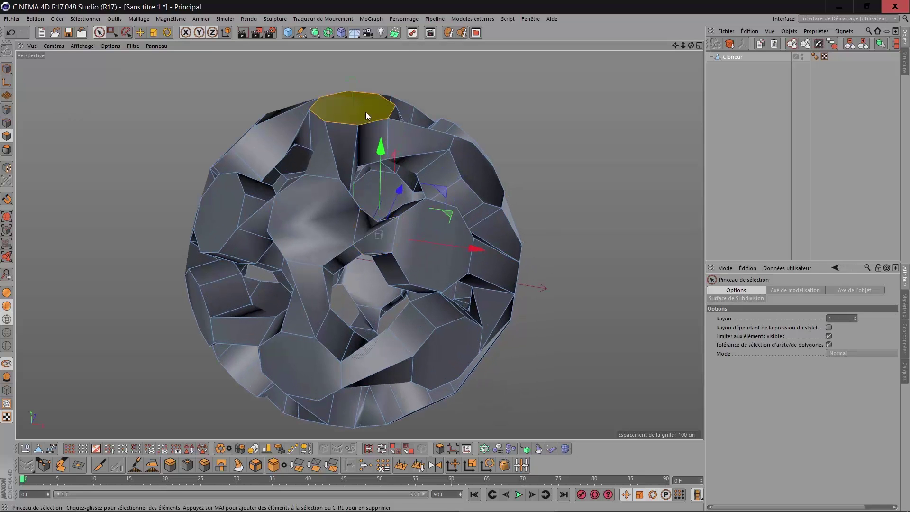
{"action": "left_click", "coordinate": [326, 221], "text": "shift"}
{"action": "left_click", "coordinate": [409, 240], "text": "shift"}
{"action": "left_click", "coordinate": [451, 352], "text": "shift"}
{"action": "left_click", "coordinate": [306, 370], "text": "shift"}
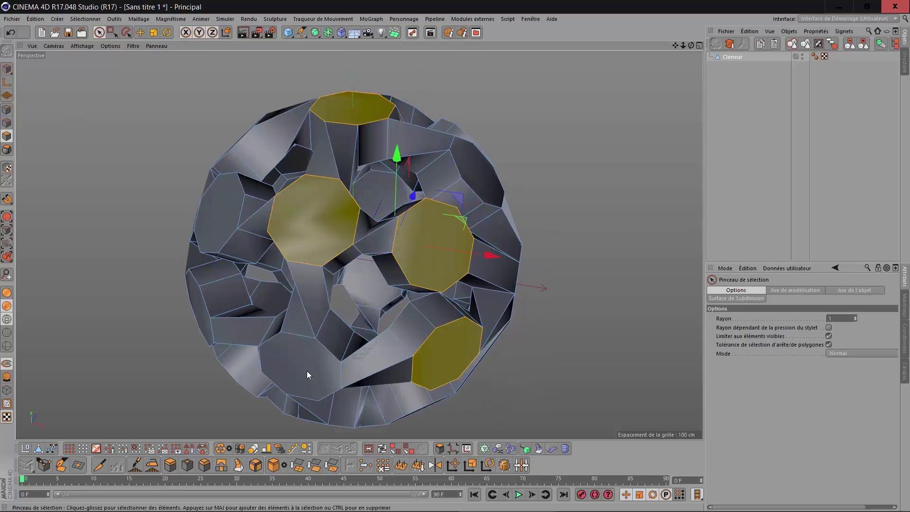
{"action": "left_click", "coordinate": [443, 177], "text": "shift"}
{"action": "left_click", "coordinate": [232, 207], "text": "shift"}
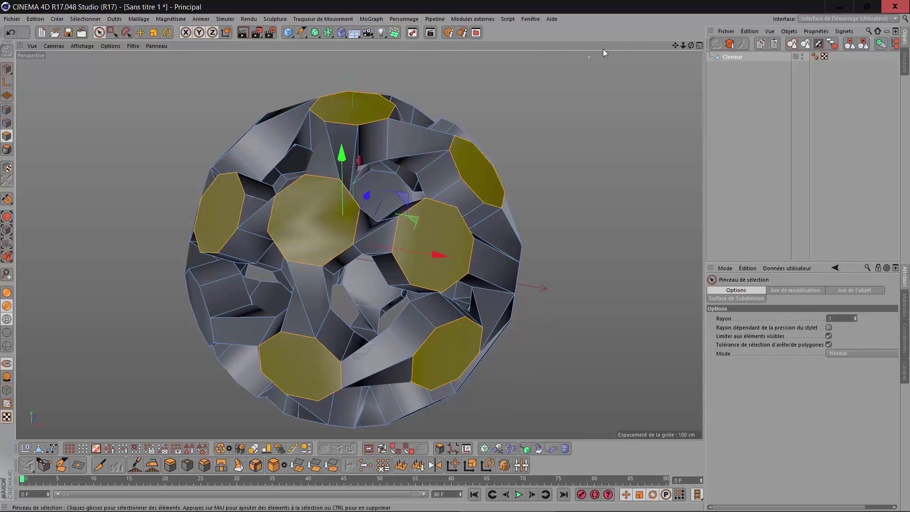
Step: Add the octagonal outer faces around the adjacent side of the sphere to the selection
{"action": "left_click_drag", "start_coordinate": [691, 46], "coordinate": [712, 51]}
{"action": "left_click", "coordinate": [199, 379], "text": "shift"}
{"action": "left_click", "coordinate": [209, 217], "text": "shift"}
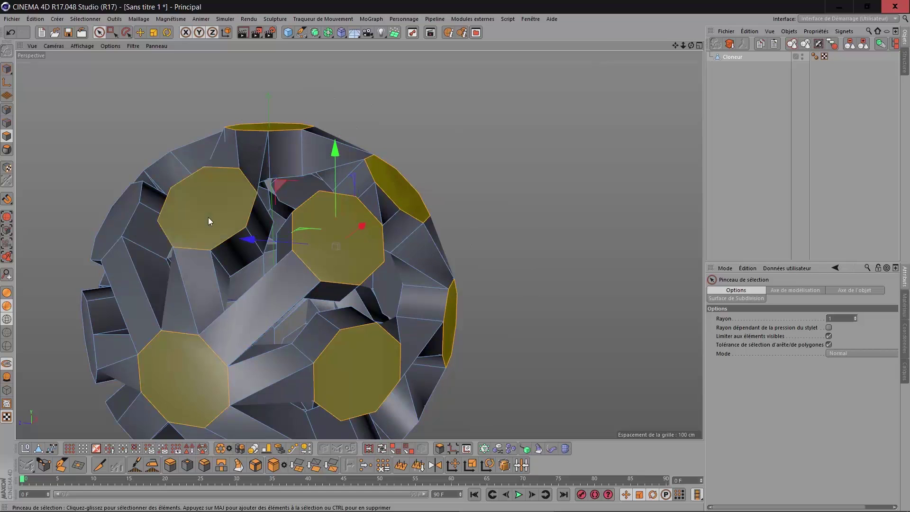
{"action": "left_click", "coordinate": [117, 217], "text": "shift"}
{"action": "scroll", "coordinate": [309, 202], "scroll_direction": "down", "scroll_amount": 3}
{"action": "left_click_drag", "start_coordinate": [691, 45], "coordinate": [348, 268]}
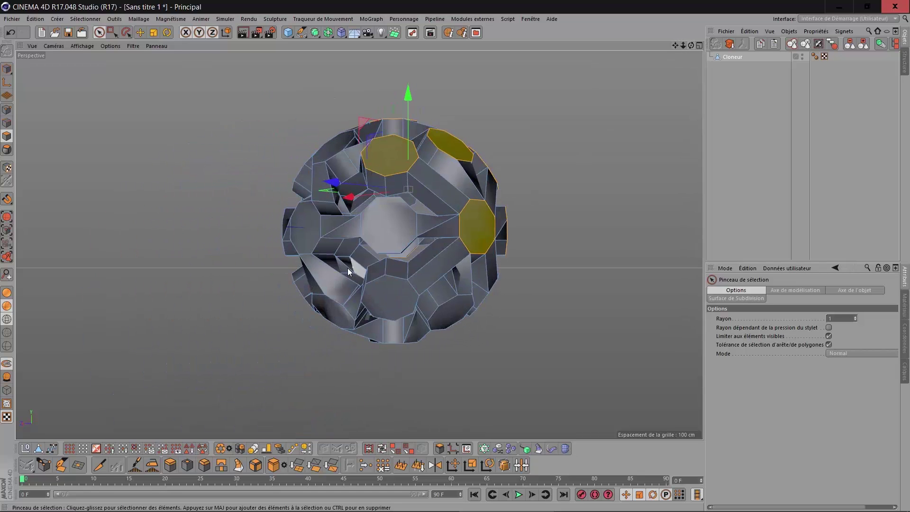
{"action": "left_click", "coordinate": [397, 294], "text": "shift"}
{"action": "left_click", "coordinate": [452, 311], "text": "shift"}
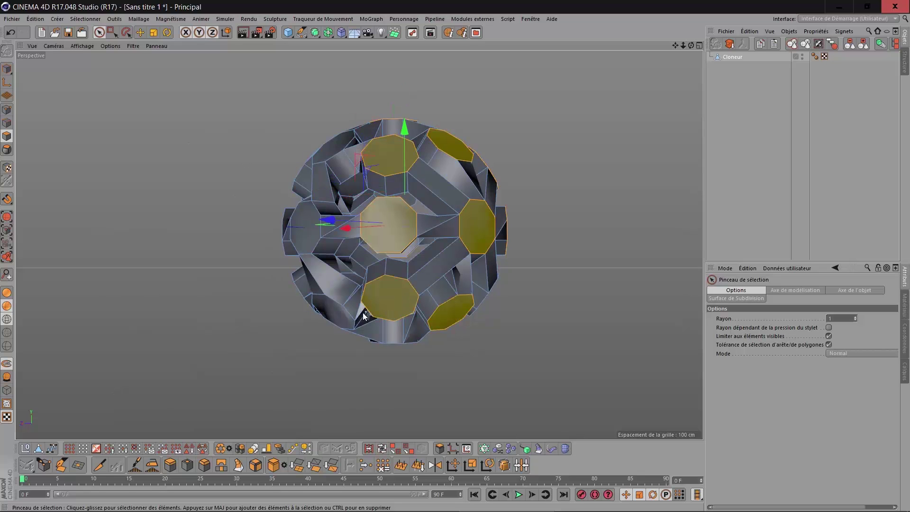
{"action": "left_click", "coordinate": [305, 241], "text": "shift"}
{"action": "left_click", "coordinate": [333, 146], "text": "shift"}
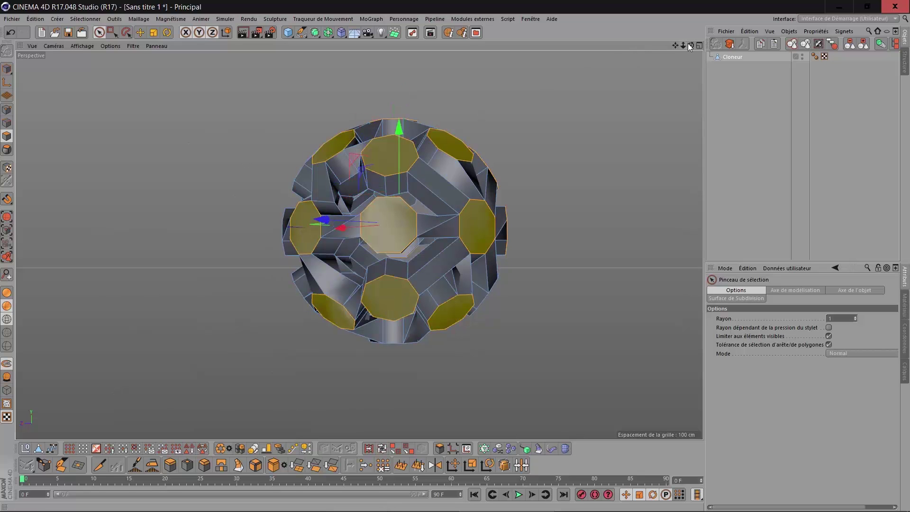
Step: Extend the selection with the remaining octagonal outer faces on the underside and far side of the sphere
{"action": "left_click_drag", "start_coordinate": [692, 43], "coordinate": [402, 222]}
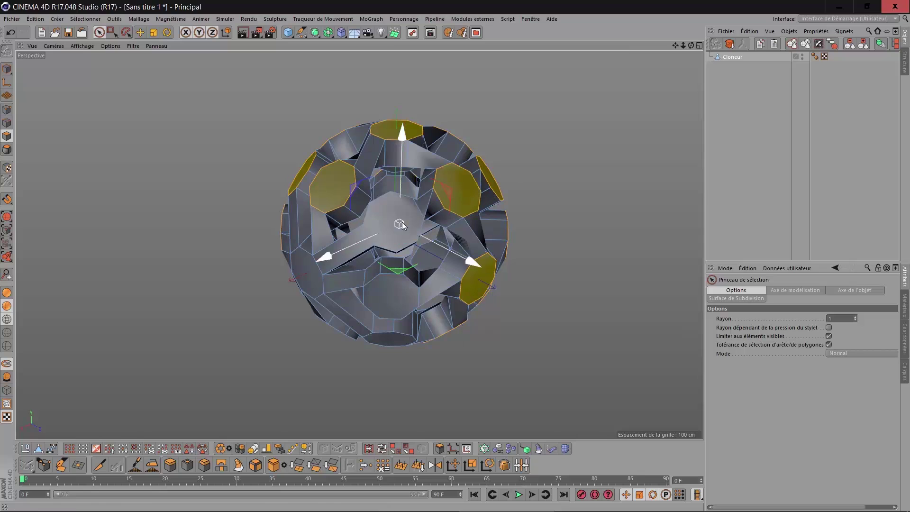
{"action": "left_click", "coordinate": [383, 224], "text": "shift"}
{"action": "left_click", "coordinate": [386, 288], "text": "shift"}
{"action": "left_click", "coordinate": [391, 340], "text": "shift"}
{"action": "left_click", "coordinate": [313, 277], "text": "shift"}
{"action": "left_click_drag", "start_coordinate": [691, 45], "coordinate": [677, 5]}
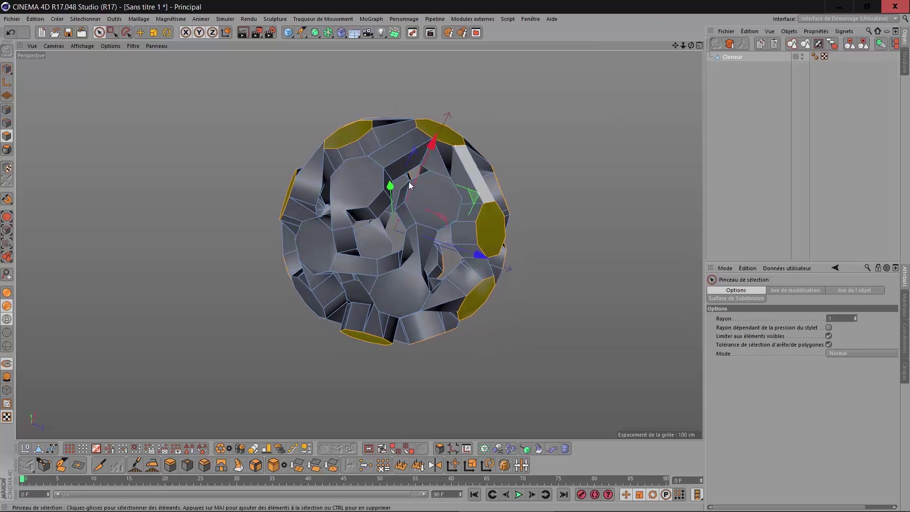
{"action": "left_click", "coordinate": [349, 186], "text": "shift"}
{"action": "left_click", "coordinate": [425, 203], "text": "shift"}
{"action": "left_click", "coordinate": [414, 276], "text": "shift"}
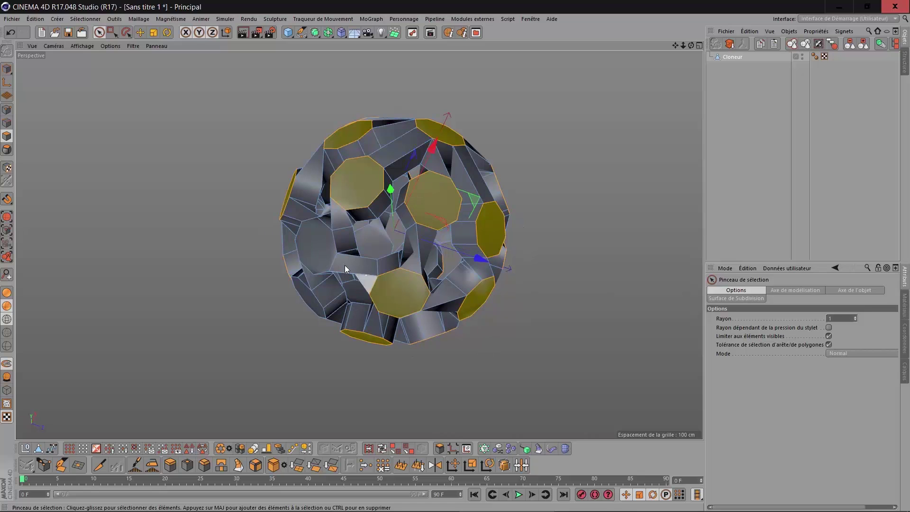
Step: Go inside the sphere and add the first group of inward-facing octagons to the selection
{"action": "left_click_drag", "start_coordinate": [691, 45], "coordinate": [621, 69]}
{"action": "scroll", "coordinate": [439, 246], "scroll_direction": "up", "scroll_amount": 3}
{"action": "scroll", "coordinate": [331, 166], "scroll_direction": "up", "scroll_amount": 10}
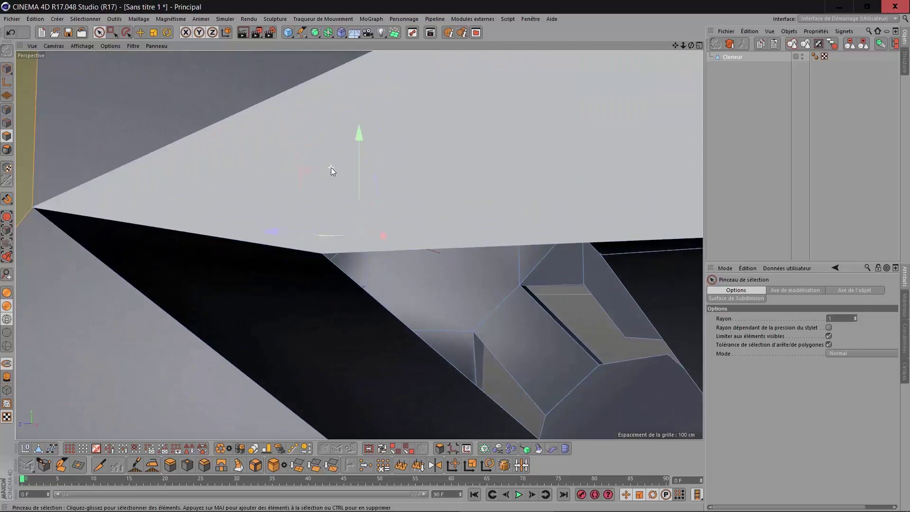
{"action": "left_click", "coordinate": [459, 246]}
{"action": "left_click", "coordinate": [272, 122], "text": "shift"}
{"action": "left_click", "coordinate": [245, 268], "text": "shift"}
{"action": "left_click_drag", "start_coordinate": [691, 45], "coordinate": [592, 71]}
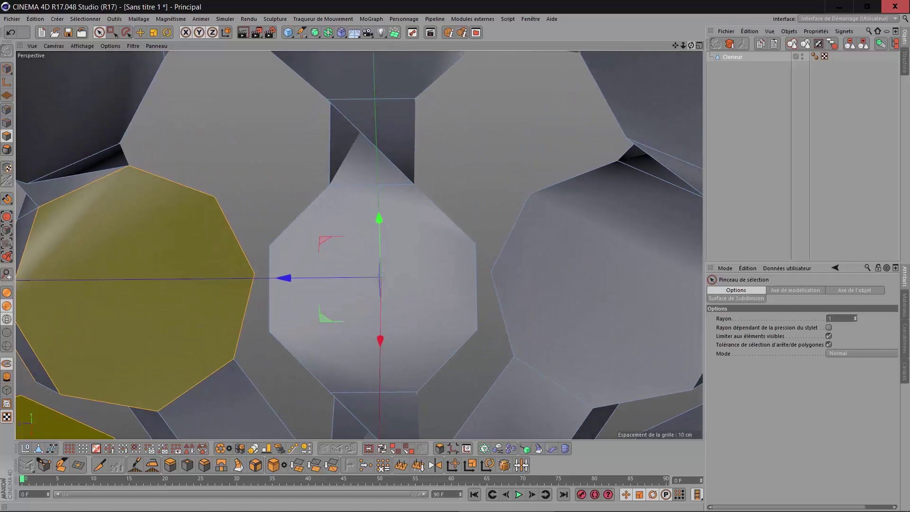
{"action": "left_click", "coordinate": [421, 283], "text": "shift"}
{"action": "left_click", "coordinate": [555, 290], "text": "shift"}
Step: Continue around the sphere's interior, adding the neighbouring octagonal inner faces to the selection
{"action": "left_click_drag", "start_coordinate": [689, 46], "coordinate": [364, 154]}
{"action": "left_click", "coordinate": [364, 154], "text": "shift"}
{"action": "left_click", "coordinate": [158, 104], "text": "shift"}
{"action": "mouse_move", "coordinate": [691, 45]}
{"action": "left_mouse_down"}
{"action": "mouse_move", "coordinate": [673, 66]}
{"action": "mouse_move", "coordinate": [692, 46]}
{"action": "left_mouse_up"}
{"action": "left_click", "coordinate": [277, 91], "text": "shift"}
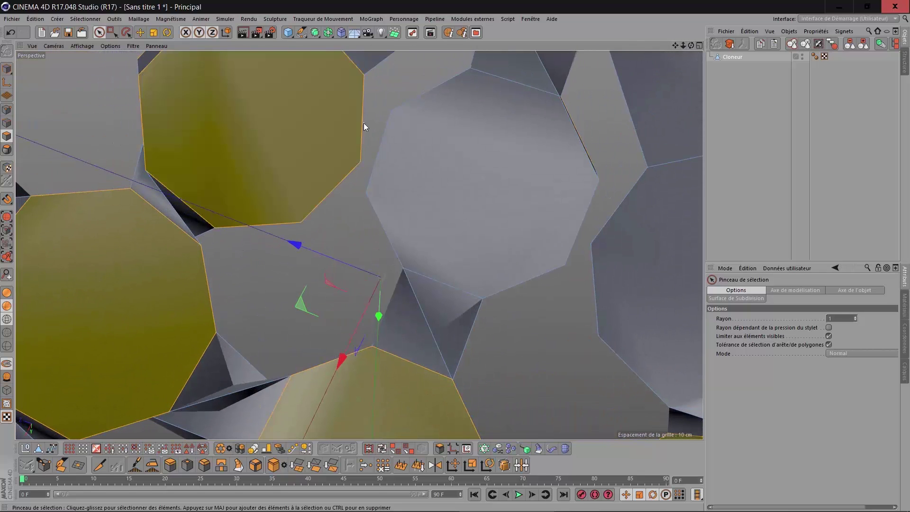
{"action": "left_click", "coordinate": [436, 155], "text": "shift"}
{"action": "mouse_move", "coordinate": [692, 45]}
{"action": "left_mouse_down"}
{"action": "mouse_move", "coordinate": [675, 67]}
{"action": "mouse_move", "coordinate": [673, 57]}
{"action": "mouse_move", "coordinate": [645, 76]}
{"action": "left_mouse_up"}
{"action": "left_click", "coordinate": [678, 157], "text": "shift"}
{"action": "left_click", "coordinate": [431, 149], "text": "shift"}
{"action": "left_click", "coordinate": [148, 174], "text": "shift"}
{"action": "left_click", "coordinate": [171, 135], "text": "shift"}
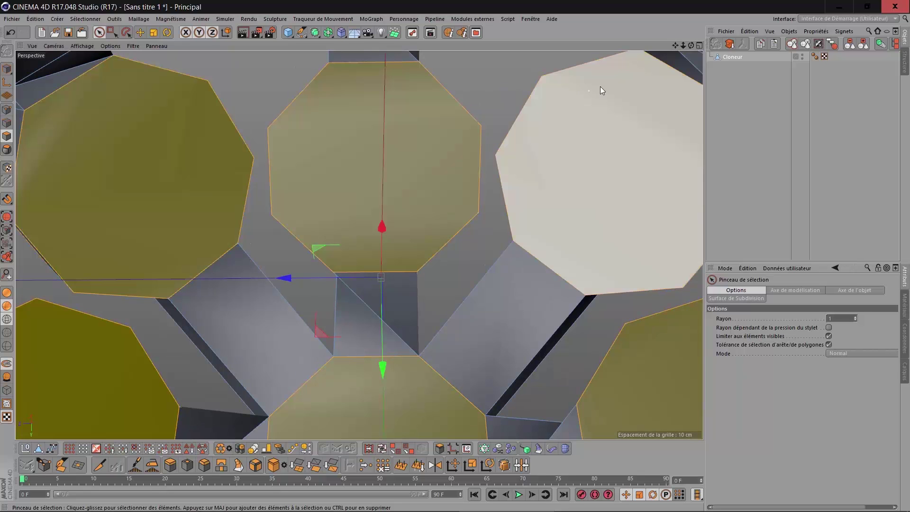
Step: Complete the selection with the last unselected octagons on the sphere's inner surface
{"action": "mouse_move", "coordinate": [691, 45]}
{"action": "left_mouse_down"}
{"action": "mouse_move", "coordinate": [653, 90]}
{"action": "mouse_move", "coordinate": [519, 186]}
{"action": "mouse_move", "coordinate": [212, 183]}
{"action": "mouse_move", "coordinate": [445, 109]}
{"action": "left_mouse_up"}
{"action": "left_click_drag", "start_coordinate": [689, 47], "coordinate": [689, 56]}
{"action": "mouse_move", "coordinate": [514, 149]}
{"action": "left_mouse_down", "text": "shift"}
{"action": "mouse_move", "coordinate": [383, 120]}
{"action": "mouse_move", "coordinate": [223, 133]}
{"action": "left_mouse_up", "text": "shift"}
{"action": "left_click", "coordinate": [686, 53], "text": "shift"}
{"action": "mouse_move", "coordinate": [691, 46]}
{"action": "left_mouse_down"}
{"action": "mouse_move", "coordinate": [647, 63]}
{"action": "mouse_move", "coordinate": [572, 148]}
{"action": "left_mouse_up"}
{"action": "left_click", "coordinate": [206, 188], "text": "shift"}
{"action": "left_click", "coordinate": [528, 172], "text": "shift"}
{"action": "scroll", "coordinate": [573, 164], "scroll_direction": "down", "scroll_amount": 10}
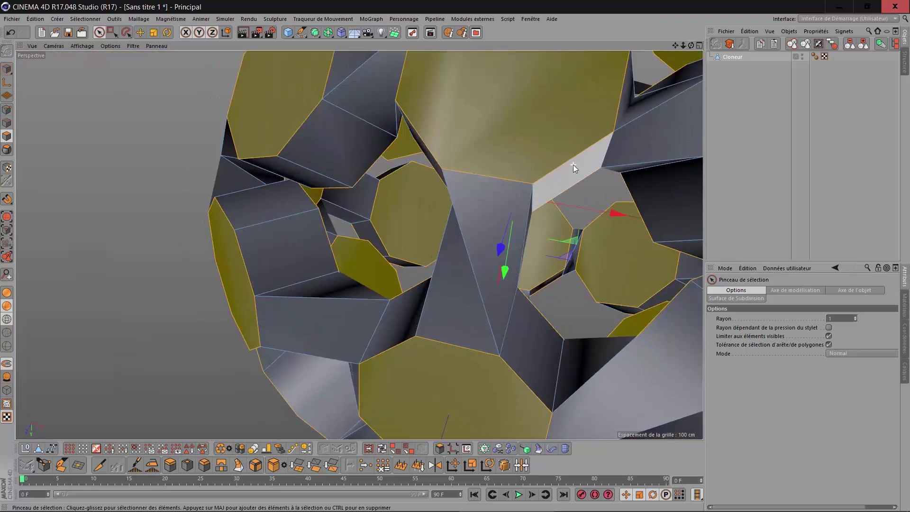
Step: Check the octagon selection from several angles and inset all selected faces to roughly half their width
{"action": "left_click_drag", "start_coordinate": [674, 45], "coordinate": [450, 47]}
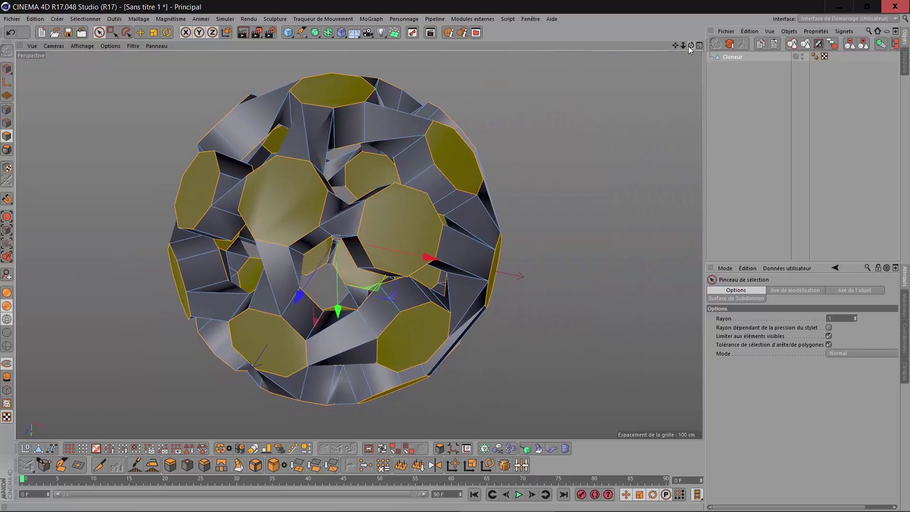
{"action": "left_click_drag", "start_coordinate": [690, 46], "coordinate": [425, 243]}
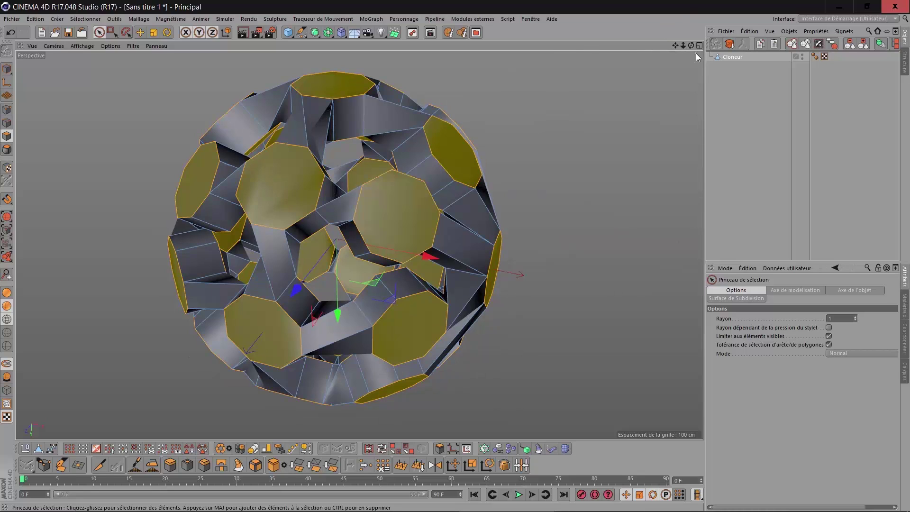
{"action": "mouse_move", "coordinate": [691, 45]}
{"action": "left_mouse_down"}
{"action": "mouse_move", "coordinate": [464, 194]}
{"action": "mouse_move", "coordinate": [626, 254]}
{"action": "left_mouse_up"}
{"action": "left_click", "coordinate": [187, 465]}
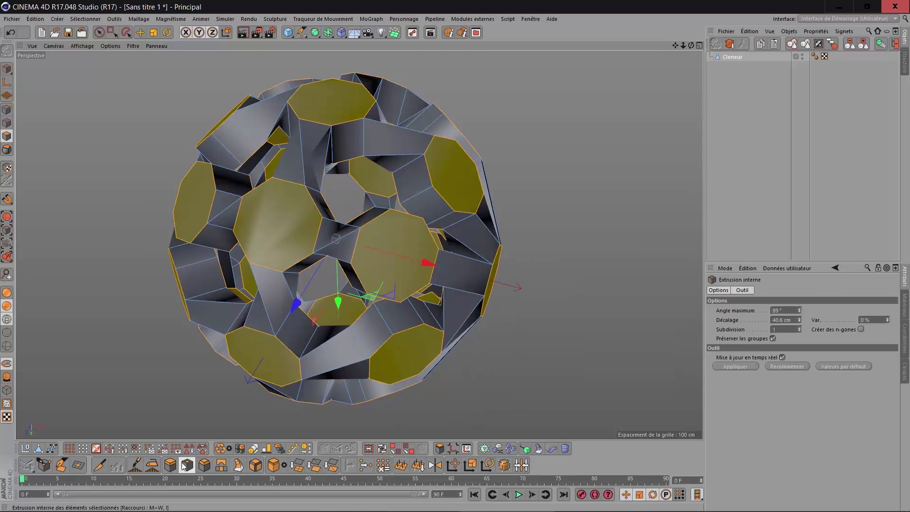
{"action": "left_click_drag", "start_coordinate": [478, 371], "coordinate": [560, 371]}
Step: Extrude the inset octagons inward with an offset of about -32.5 cm and delete them to open holes through the bands
{"action": "left_click", "coordinate": [171, 465]}
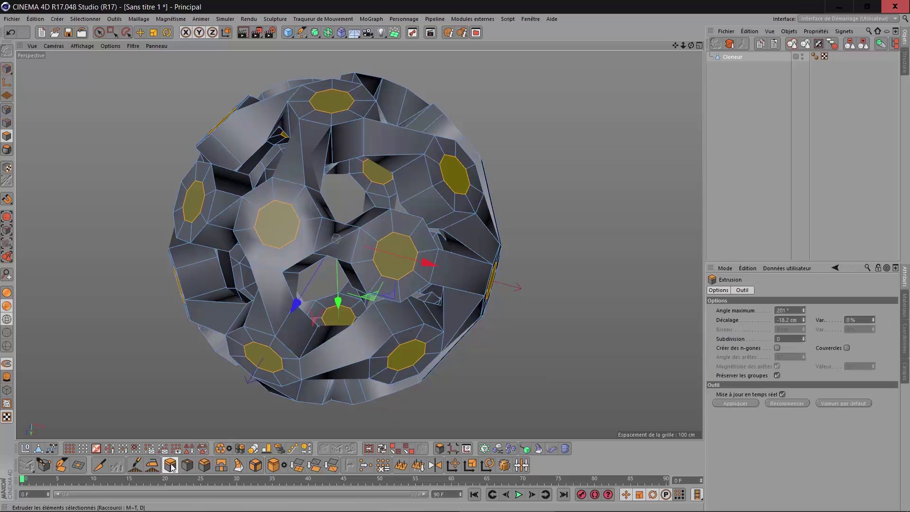
{"action": "left_click_drag", "start_coordinate": [564, 356], "coordinate": [514, 357]}
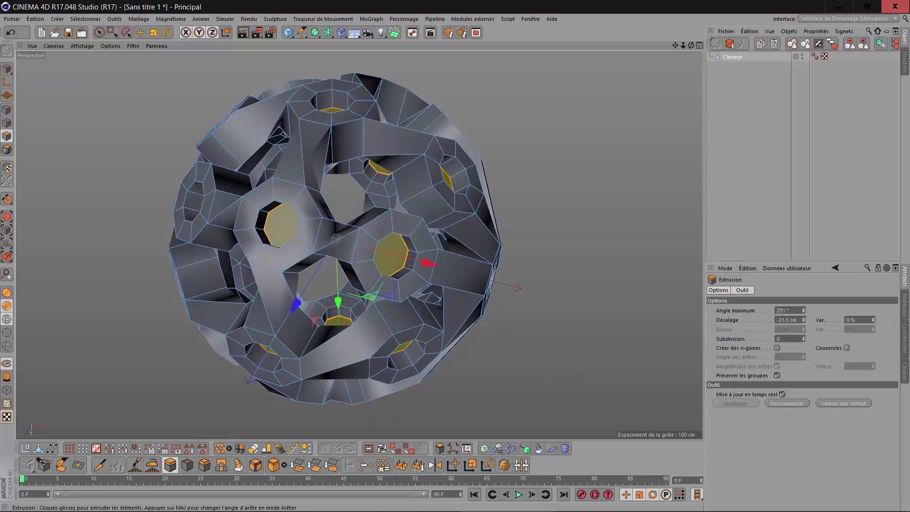
{"action": "scroll", "coordinate": [429, 286], "scroll_direction": "up", "scroll_amount": 5}
{"action": "left_click", "coordinate": [424, 286]}
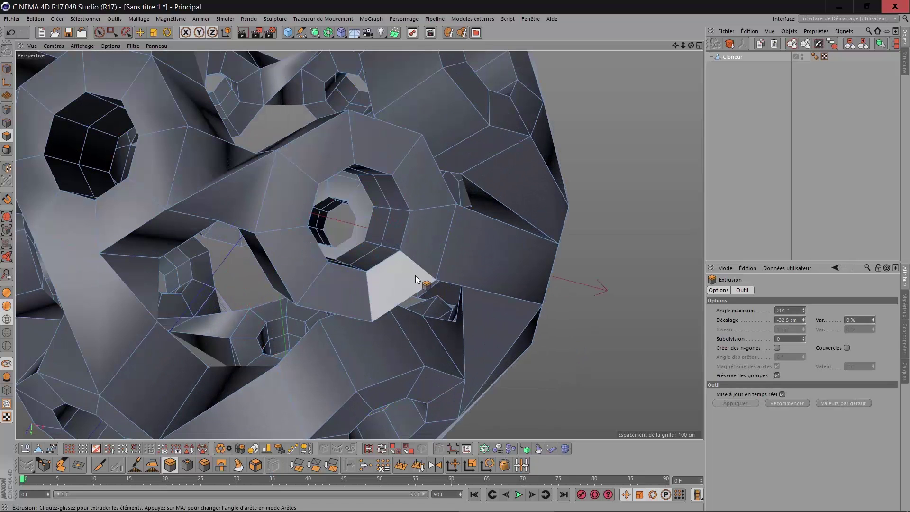
Step: Optimise the mesh's polygons, isolated points and points with a 5 cm tolerance to weld the hole edges
{"action": "scroll", "coordinate": [417, 266], "scroll_direction": "up", "scroll_amount": 4}
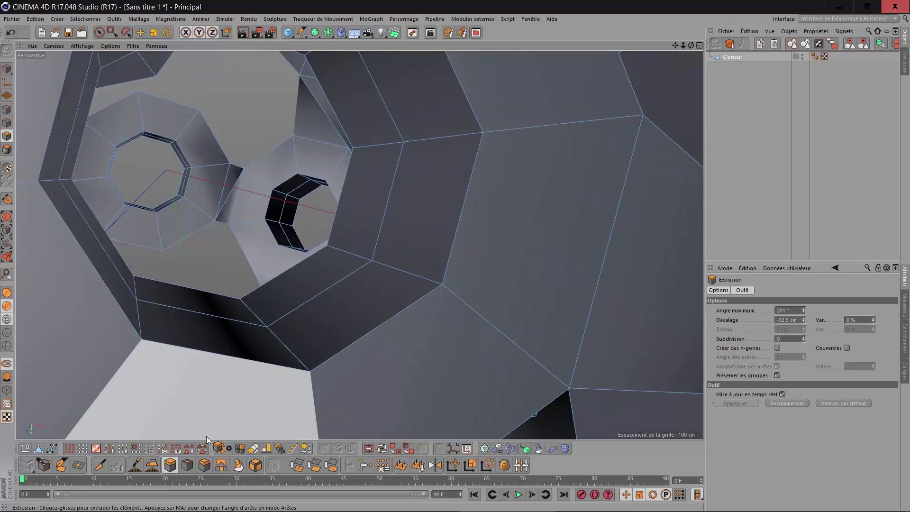
{"action": "left_click", "coordinate": [229, 447]}
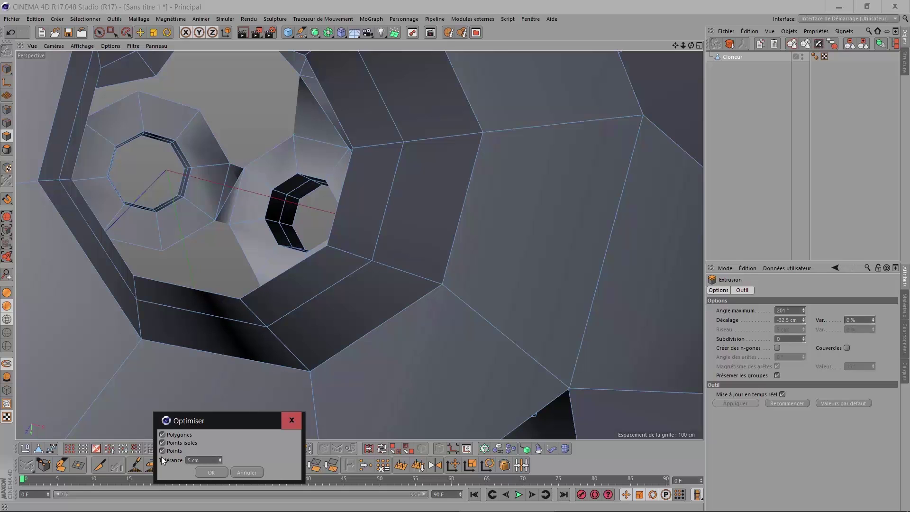
{"action": "key", "text": "Return"}
Step: Shift one point on a hole's inner edge to test the weld, and undo the move
{"action": "left_click", "coordinate": [6, 109]}
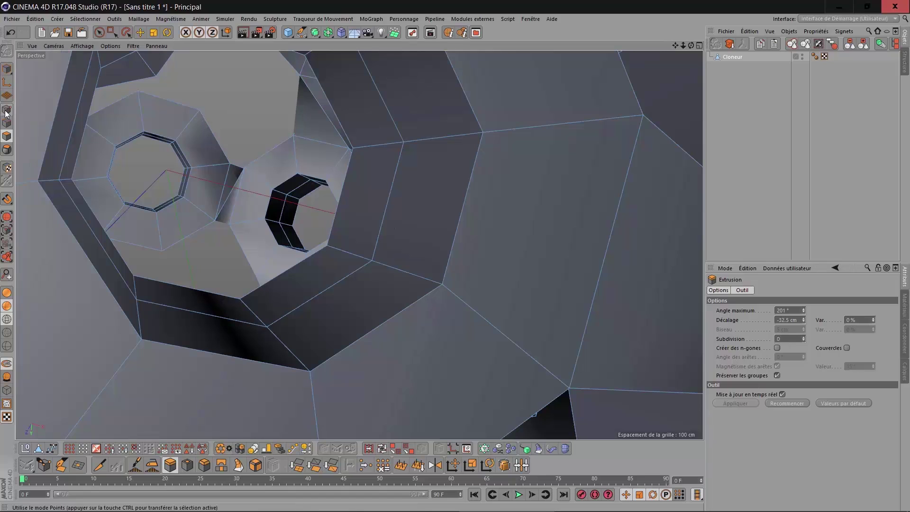
{"action": "left_click", "coordinate": [99, 33]}
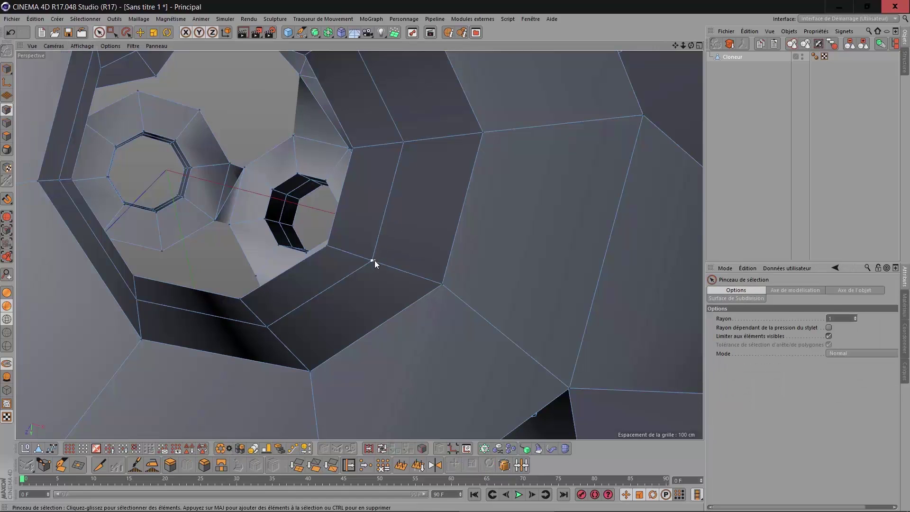
{"action": "left_click_drag", "start_coordinate": [372, 260], "coordinate": [408, 257]}
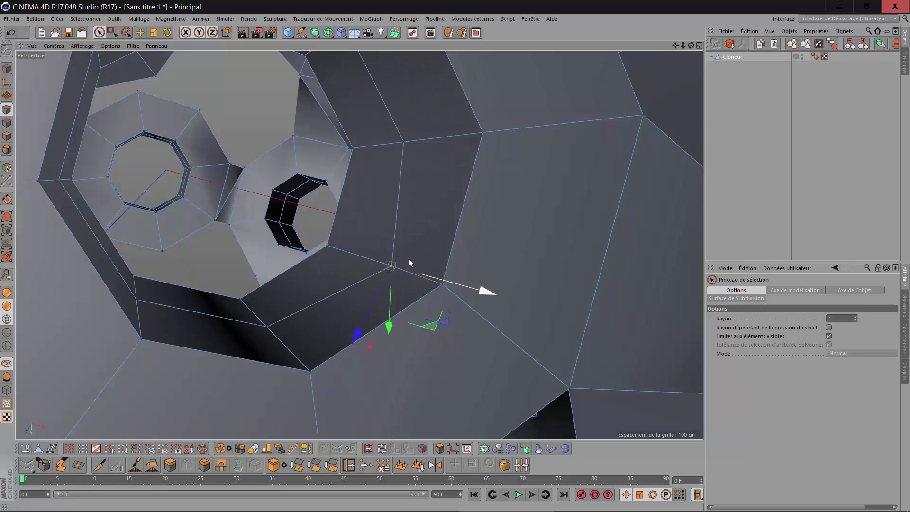
{"action": "left_click", "coordinate": [10, 33]}
Step: Add a Subdivision Surface and place the Cloneur mesh inside it
{"action": "scroll", "coordinate": [371, 164], "scroll_direction": "down", "scroll_amount": 10}
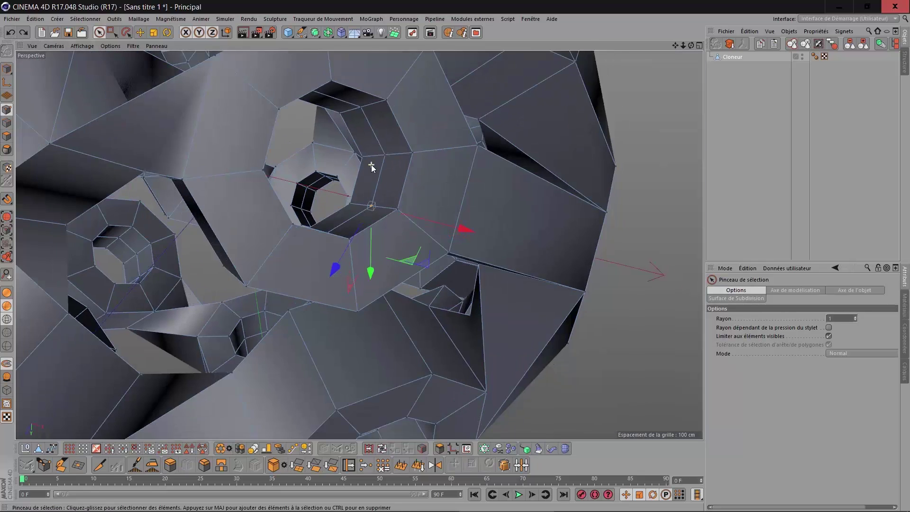
{"action": "scroll", "coordinate": [371, 164], "scroll_direction": "down", "scroll_amount": 3}
{"action": "left_click_drag", "start_coordinate": [676, 46], "coordinate": [692, 46]}
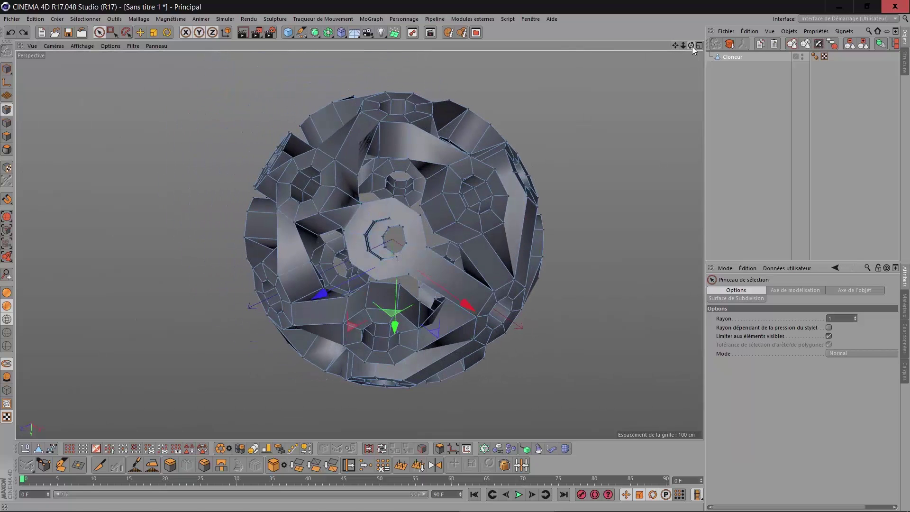
{"action": "left_click", "coordinate": [315, 33]}
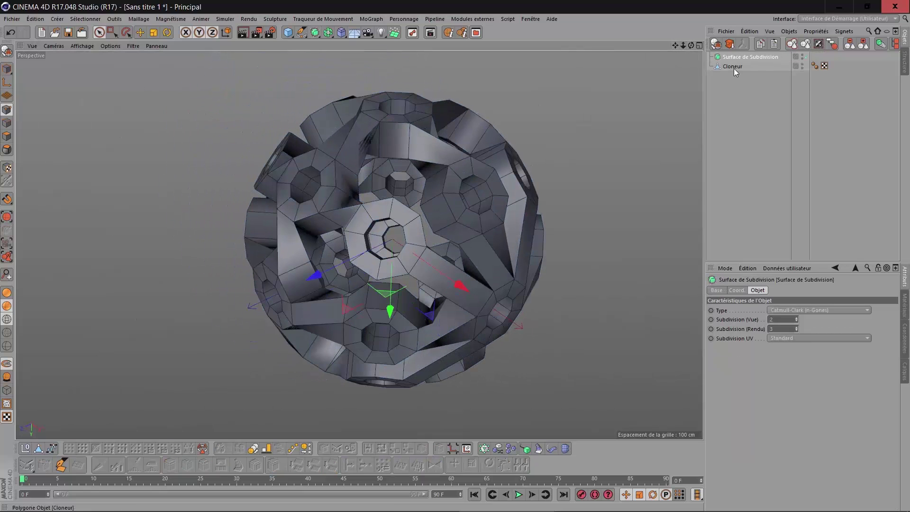
{"action": "left_click_drag", "start_coordinate": [733, 68], "coordinate": [758, 58]}
{"action": "left_click", "coordinate": [759, 61]}
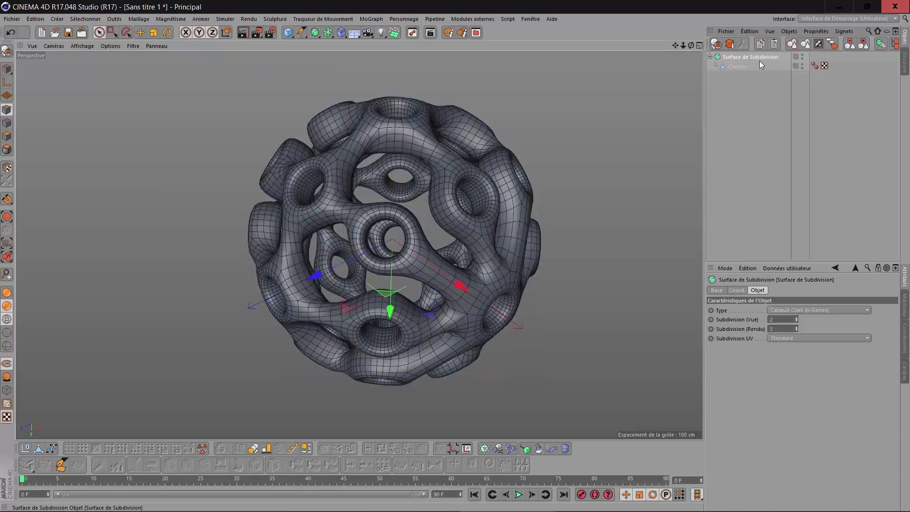
Step: Select the Subdivision Surface together with its Cloneur child and merge them into a single polygon object, removing the originals
{"action": "left_click_drag", "start_coordinate": [681, 46], "coordinate": [691, 45]}
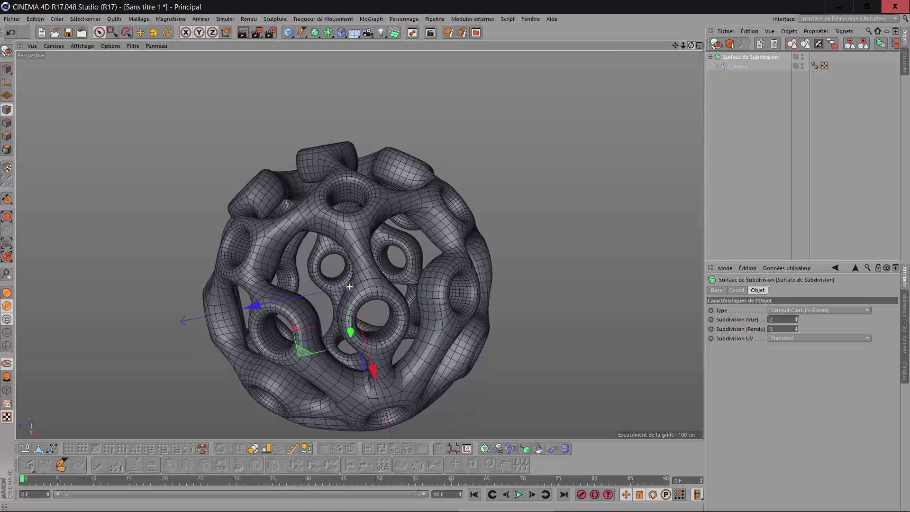
{"action": "left_click", "coordinate": [833, 44]}
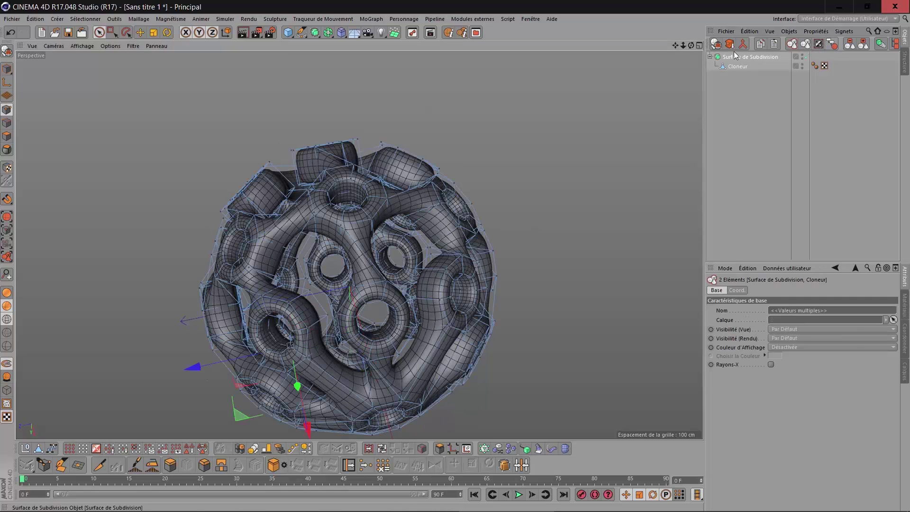
{"action": "left_click", "coordinate": [742, 45]}
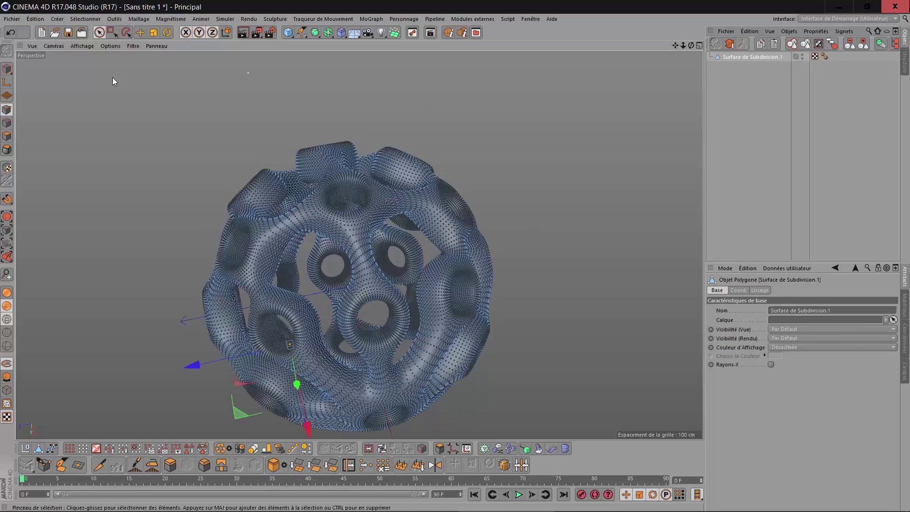
Step: Undo the merge so the Subdivision Surface and its Cloneur child are separate objects again
{"action": "left_click", "coordinate": [8, 136]}
{"action": "key", "text": "ctrl+z"}
{"action": "key", "text": "ctrl+z"}
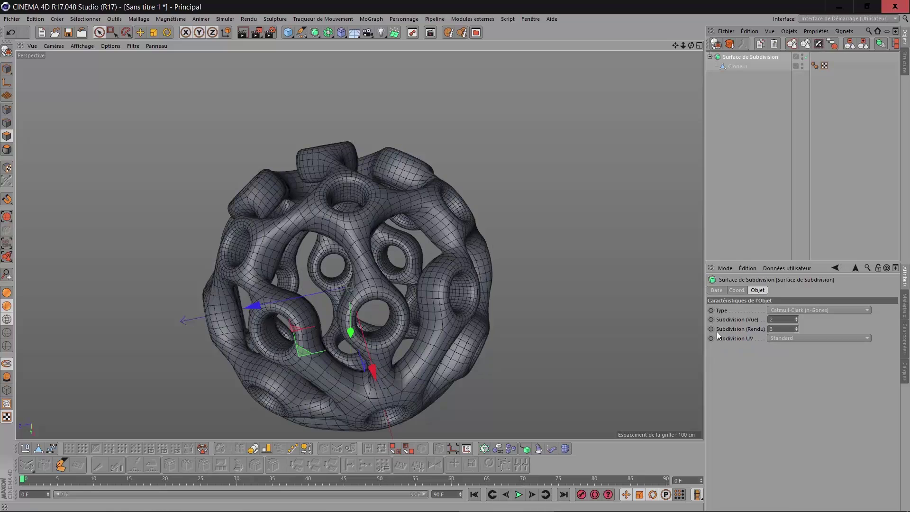
Step: Lower the Subdivision Surface's render subdivision level and merge it with its Cloneur child into a single polygon object
{"action": "left_click", "coordinate": [782, 329]}
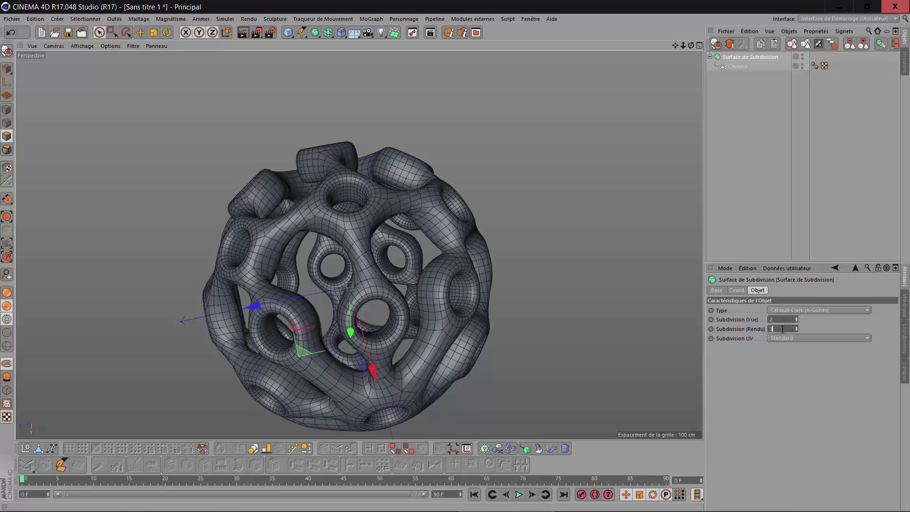
{"action": "left_click", "coordinate": [831, 44]}
{"action": "left_click", "coordinate": [742, 44]}
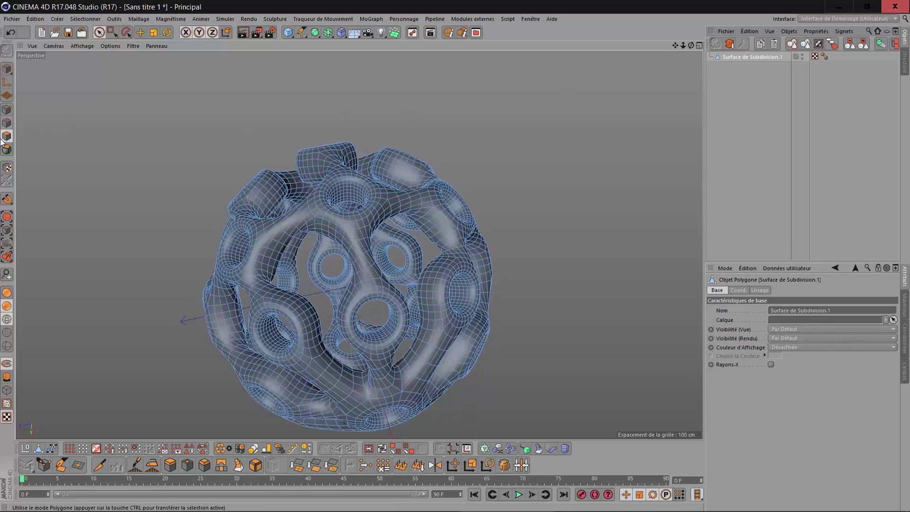
Step: With Loop Selection, select several polygon loops along one strut between the nodes, leaving unselected bands between them
{"action": "left_click", "coordinate": [383, 447]}
{"action": "scroll", "coordinate": [536, 348], "scroll_direction": "up", "scroll_amount": 5}
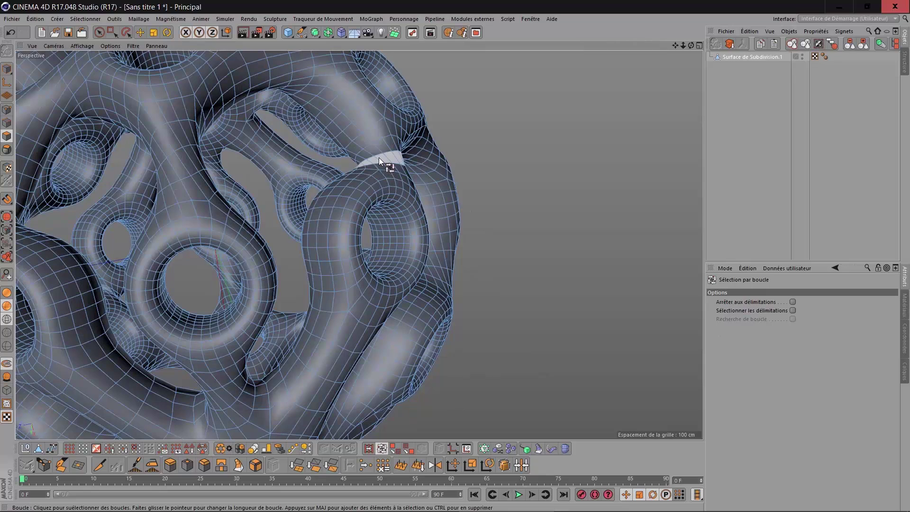
{"action": "left_click", "coordinate": [356, 113]}
{"action": "left_click", "coordinate": [338, 133], "text": "shift"}
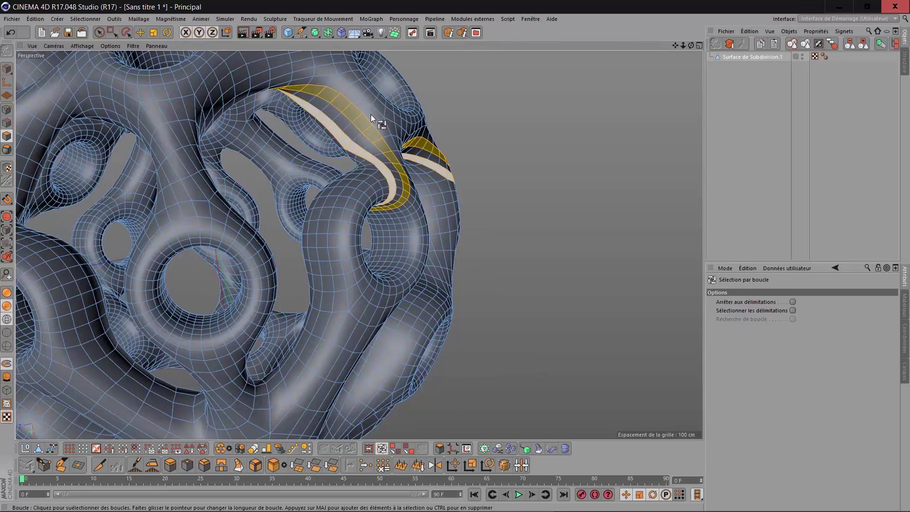
{"action": "left_click", "coordinate": [376, 104], "text": "shift"}
{"action": "mouse_move", "coordinate": [691, 45]}
{"action": "left_mouse_down"}
{"action": "mouse_move", "coordinate": [678, 19]}
{"action": "mouse_move", "coordinate": [691, 45]}
{"action": "left_mouse_up"}
{"action": "left_click", "coordinate": [359, 95], "text": "shift"}
Step: Add three more spaced polygon loops to the selection, across the arch below the upper node and around its hole
{"action": "mouse_move", "coordinate": [683, 45]}
{"action": "left_mouse_down"}
{"action": "mouse_move", "coordinate": [691, 64]}
{"action": "mouse_move", "coordinate": [635, 114]}
{"action": "mouse_move", "coordinate": [599, 163]}
{"action": "mouse_move", "coordinate": [687, 45]}
{"action": "left_mouse_up"}
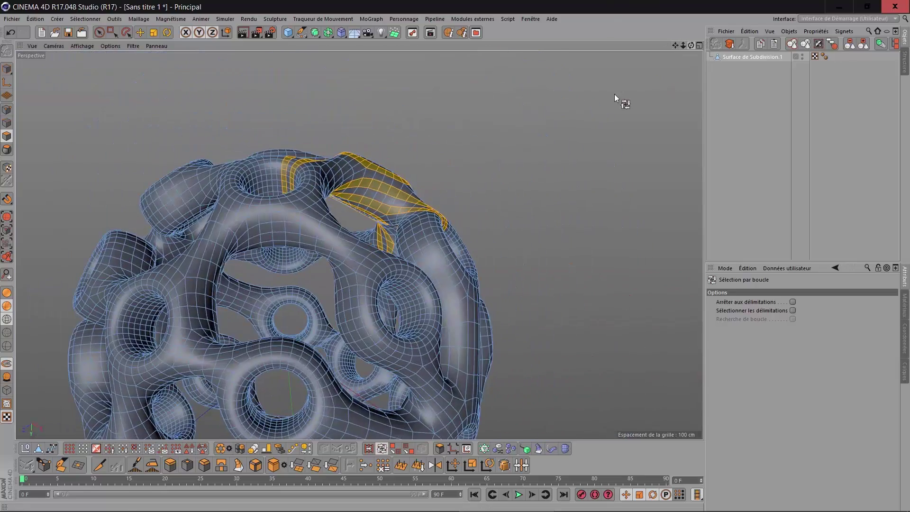
{"action": "left_click", "coordinate": [287, 229], "text": "shift"}
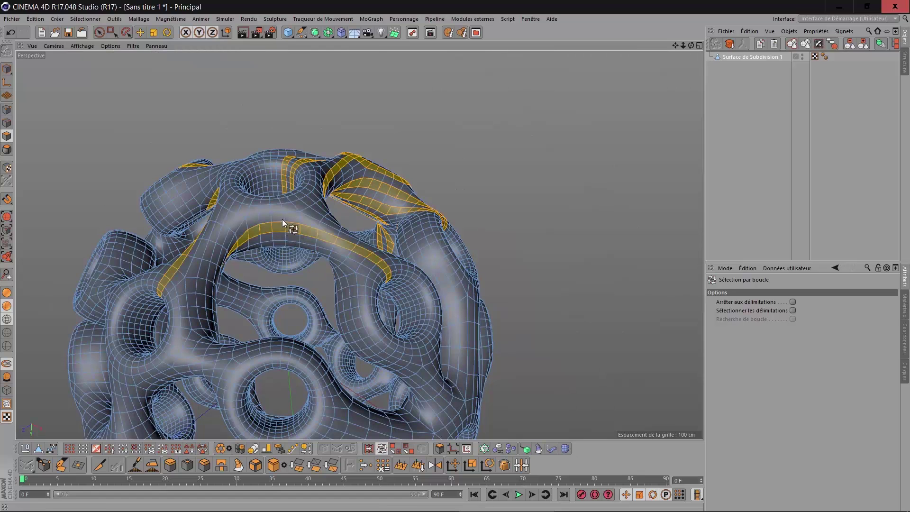
{"action": "left_click", "coordinate": [280, 206], "text": "shift"}
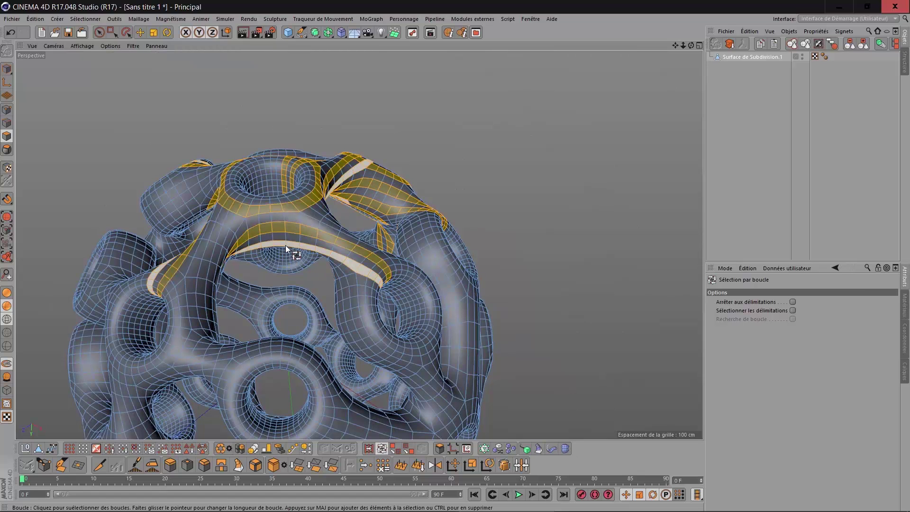
{"action": "left_click", "coordinate": [285, 245], "text": "shift"}
{"action": "left_click_drag", "start_coordinate": [691, 45], "coordinate": [715, 55]}
{"action": "left_click_drag", "start_coordinate": [308, 242], "coordinate": [313, 273], "text": "alt"}
{"action": "scroll", "coordinate": [350, 161], "scroll_direction": "up", "scroll_amount": 5}
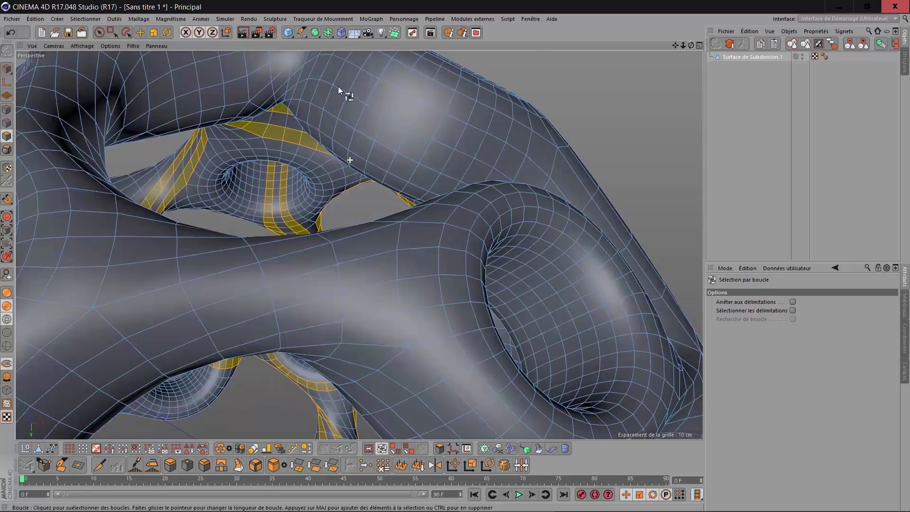
{"action": "scroll", "coordinate": [448, 94], "scroll_direction": "down", "scroll_amount": 7}
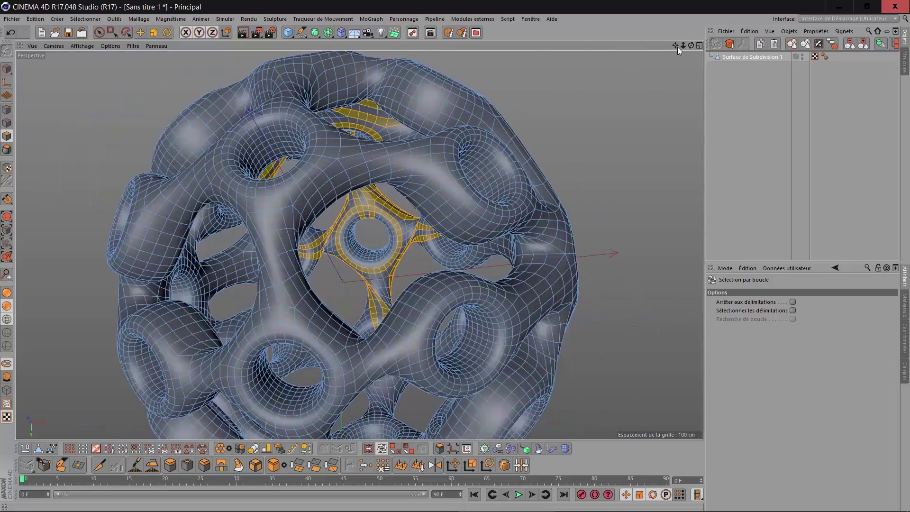
Step: Add further spaced polygon loops running along the neighbouring struts and around the sides of the sphere to the selection
{"action": "left_click_drag", "start_coordinate": [690, 45], "coordinate": [607, 147]}
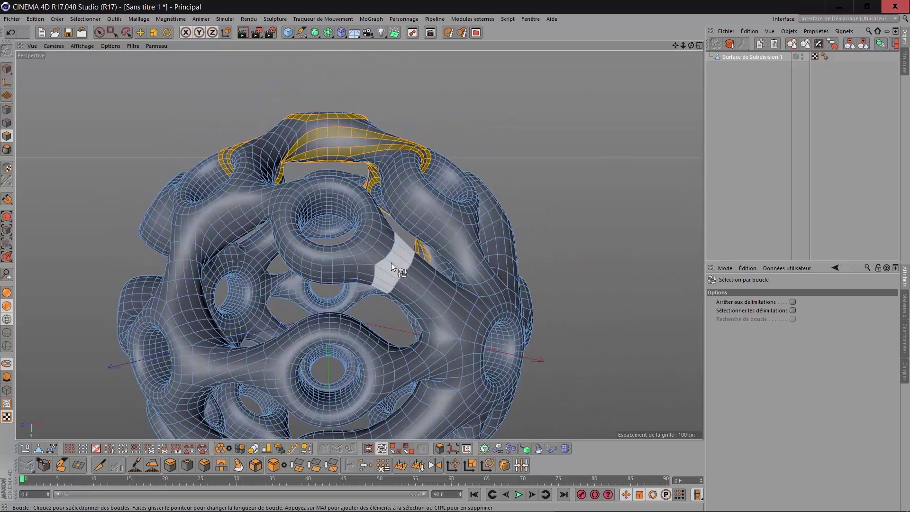
{"action": "left_click", "coordinate": [373, 272], "text": "shift"}
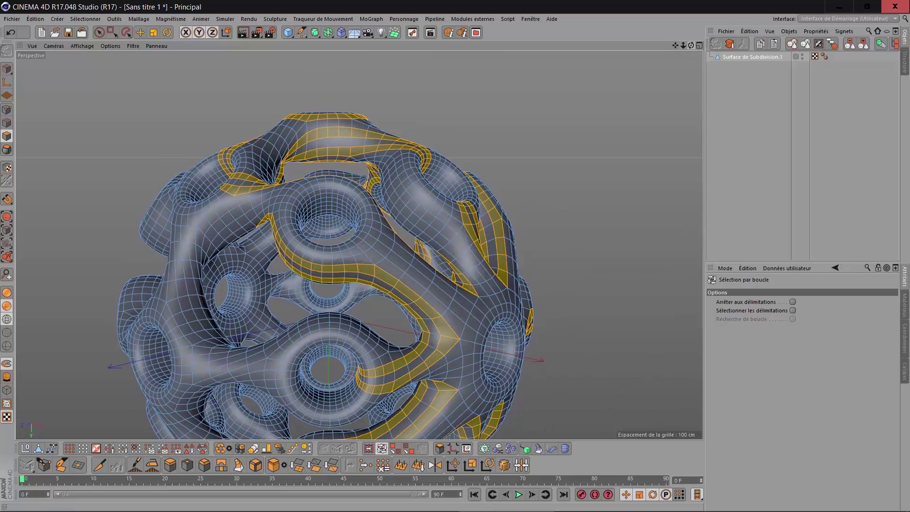
{"action": "left_click_drag", "start_coordinate": [691, 45], "coordinate": [654, 67]}
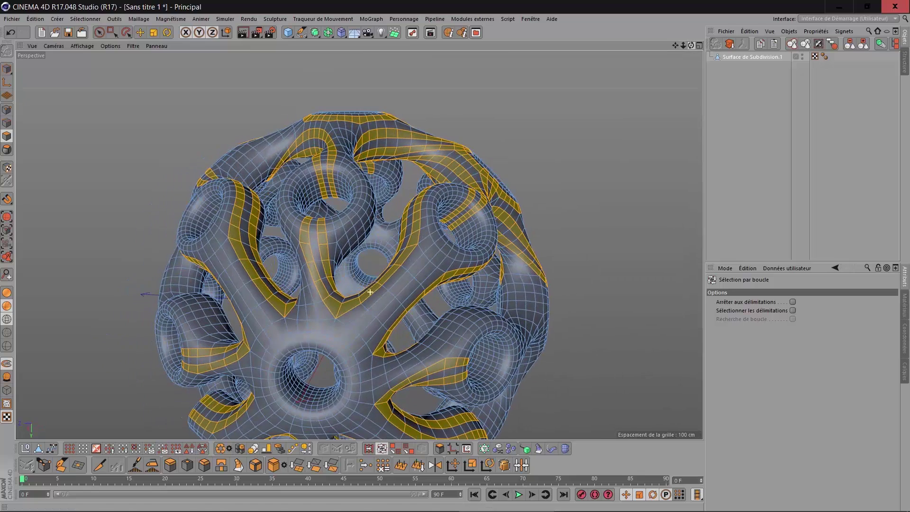
{"action": "left_click", "coordinate": [225, 270], "text": "shift"}
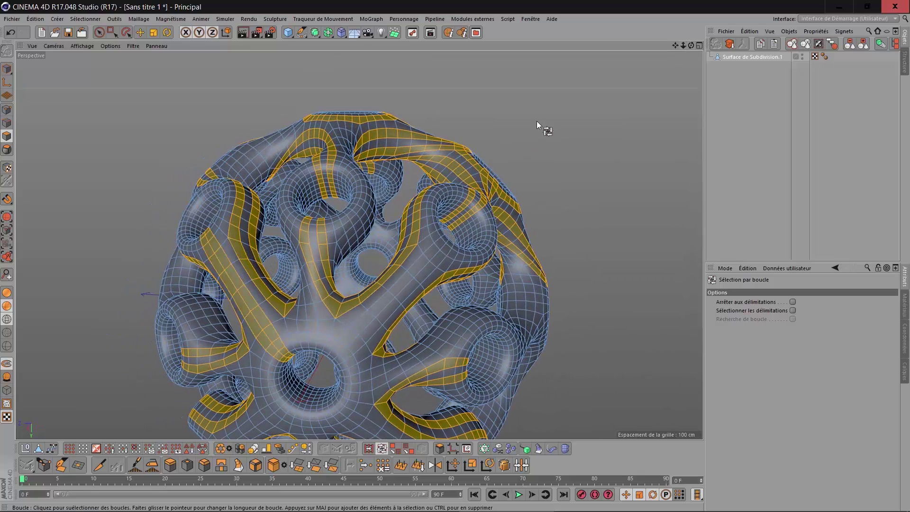
{"action": "left_click_drag", "start_coordinate": [691, 45], "coordinate": [654, 66]}
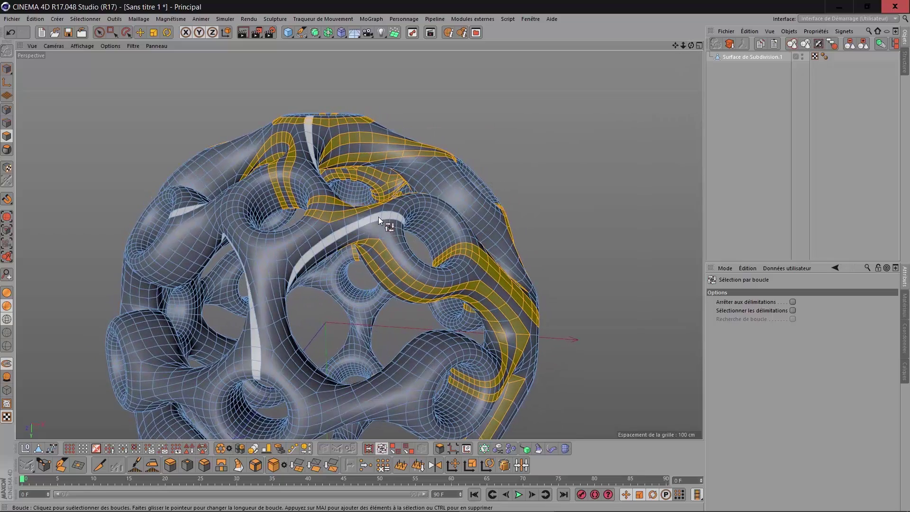
{"action": "left_click", "coordinate": [334, 238], "text": "shift"}
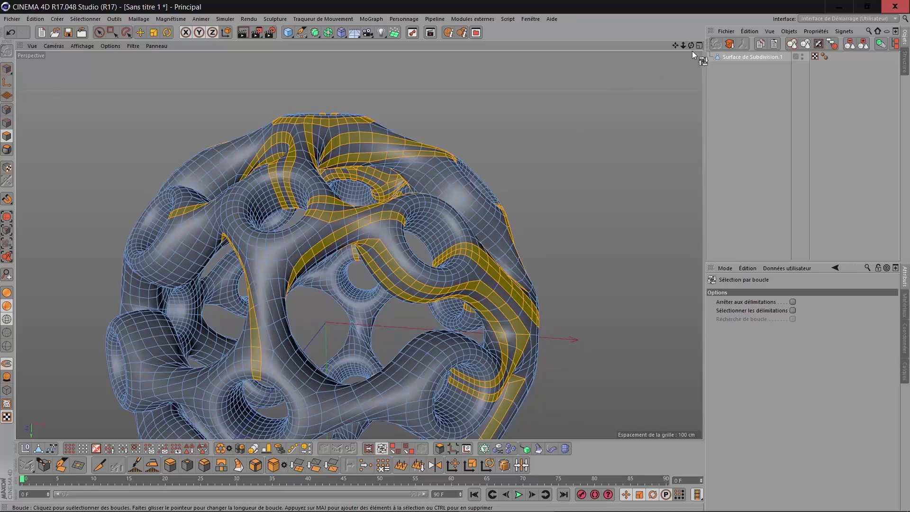
{"action": "left_click_drag", "start_coordinate": [691, 45], "coordinate": [683, 49]}
{"action": "left_click_drag", "start_coordinate": [364, 300], "coordinate": [426, 213], "text": "alt"}
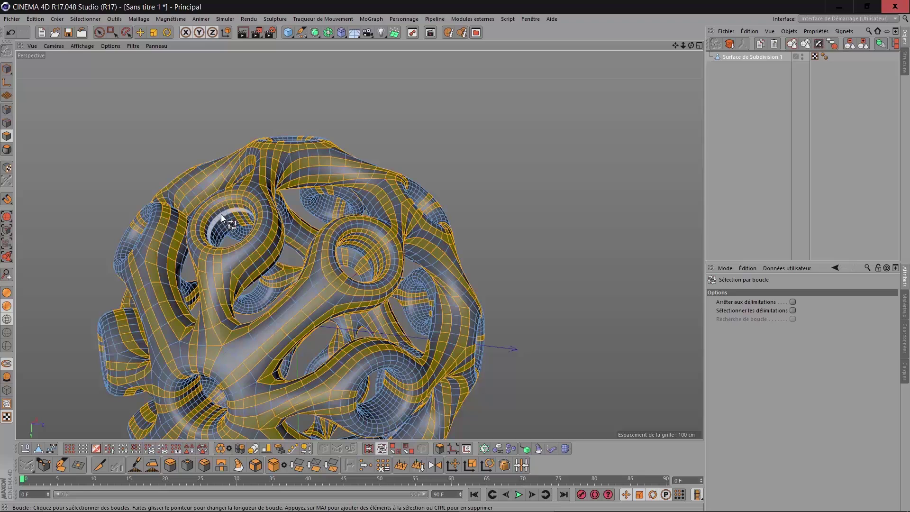
Step: Extend the spaced loop selection over the rest of the sphere, including ring loops around and inside the node holes
{"action": "left_click_drag", "start_coordinate": [691, 45], "coordinate": [752, 36]}
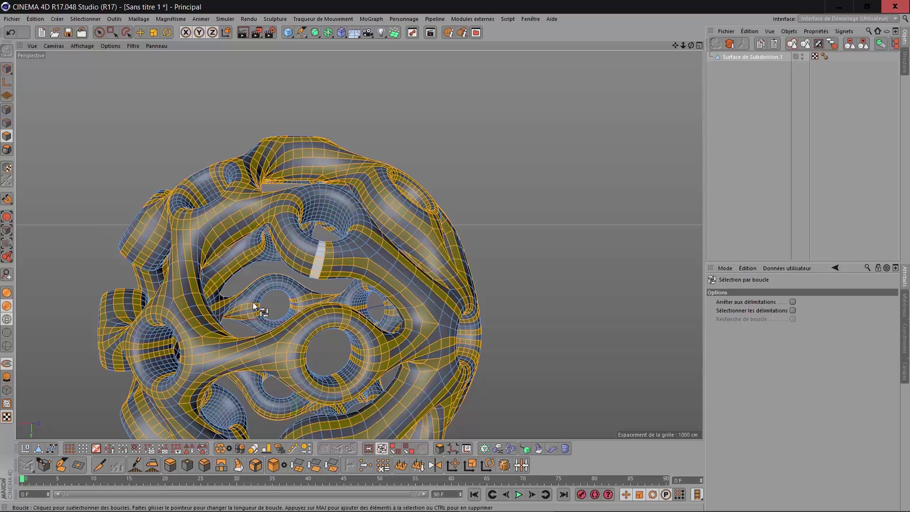
{"action": "scroll", "coordinate": [558, 158], "scroll_direction": "down", "scroll_amount": 3}
{"action": "left_click_drag", "start_coordinate": [692, 45], "coordinate": [571, 205]}
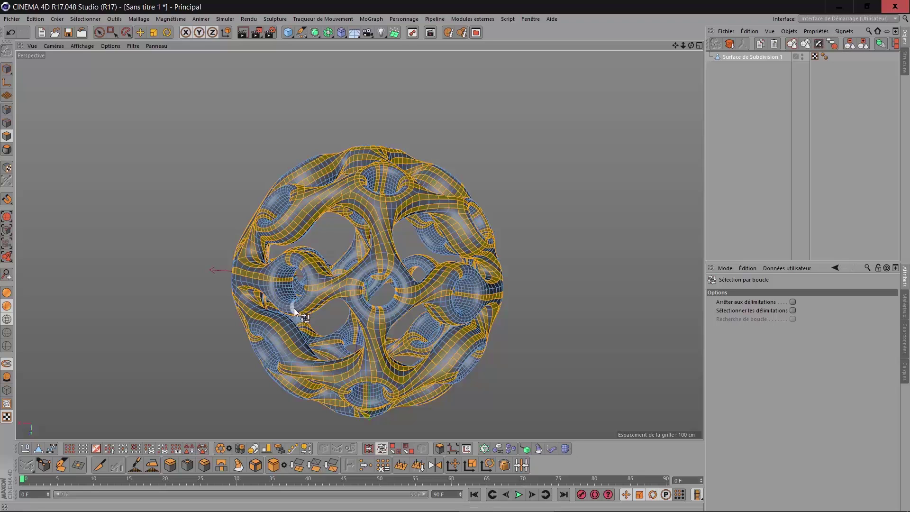
{"action": "left_click", "coordinate": [265, 334]}
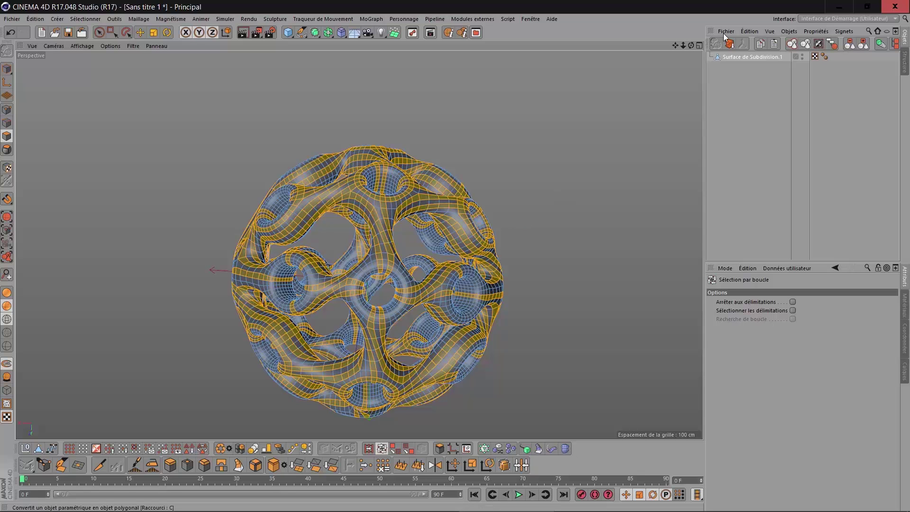
{"action": "left_click_drag", "start_coordinate": [691, 47], "coordinate": [626, 98]}
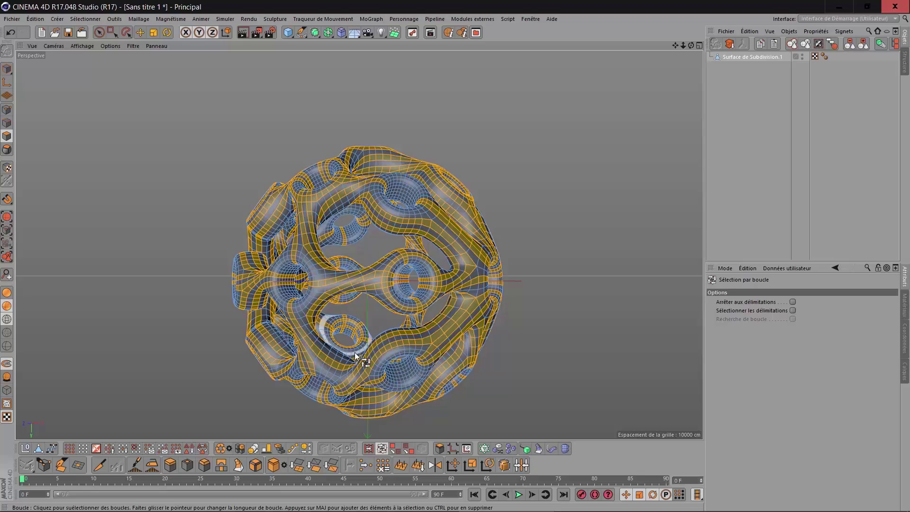
{"action": "scroll", "coordinate": [355, 347], "scroll_direction": "down", "scroll_amount": 2}
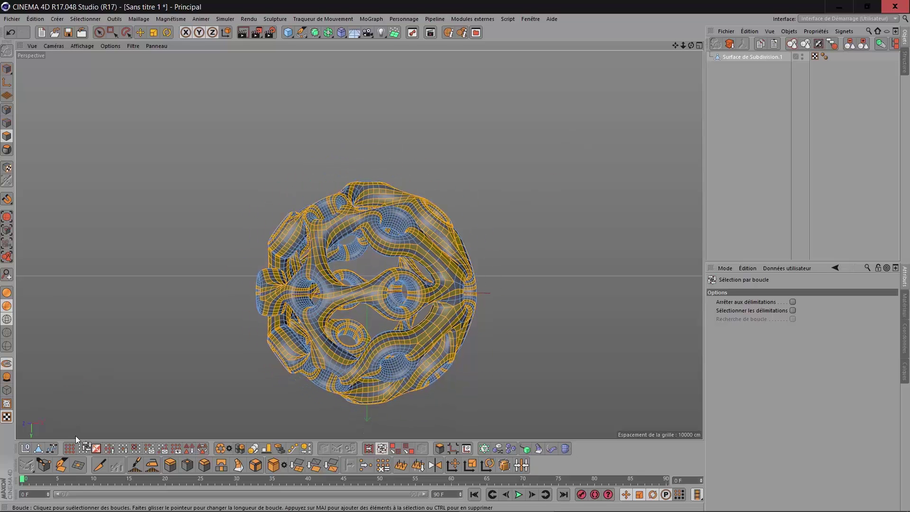
Step: Invert the selection to delete the polygons outside the chosen loops, and optimise the remaining ribbons with a 5 cm tolerance
{"action": "left_click", "coordinate": [97, 448]}
{"action": "left_click", "coordinate": [98, 450]}
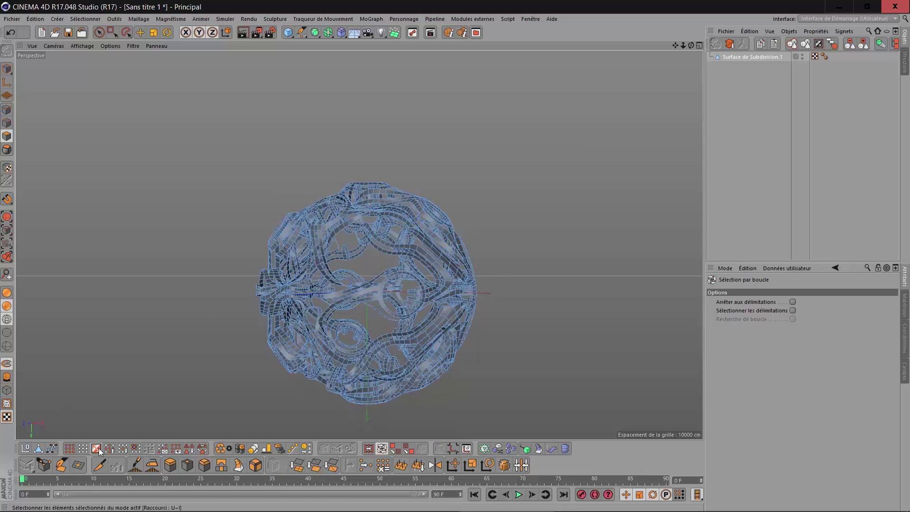
{"action": "left_click", "coordinate": [229, 450]}
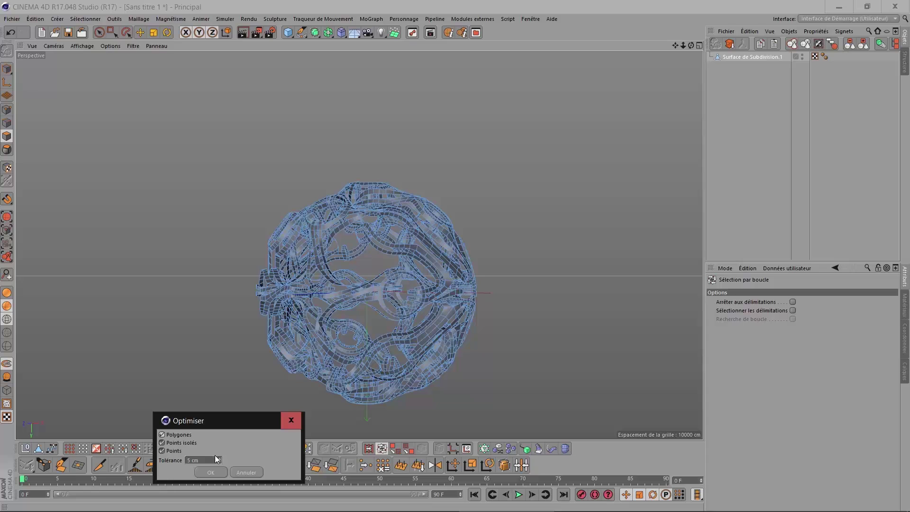
{"action": "key", "text": "Return"}
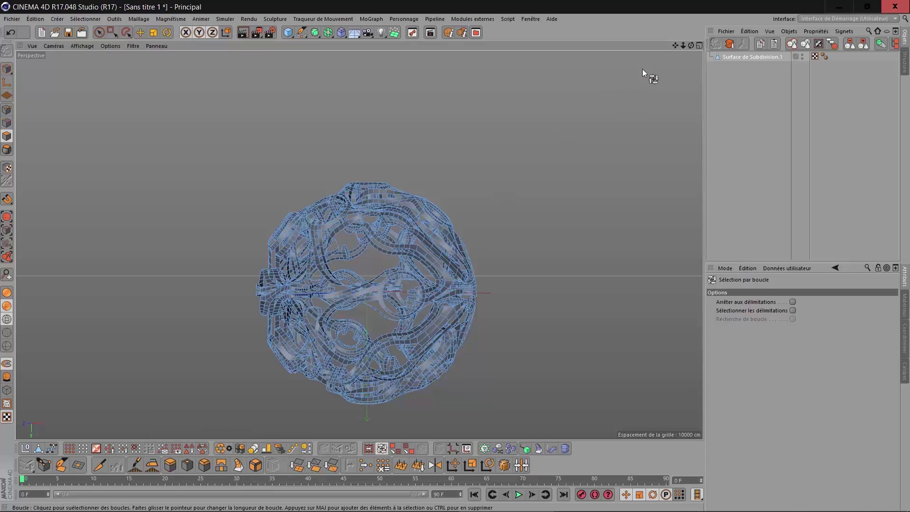
{"action": "left_click_drag", "start_coordinate": [691, 45], "coordinate": [501, 243]}
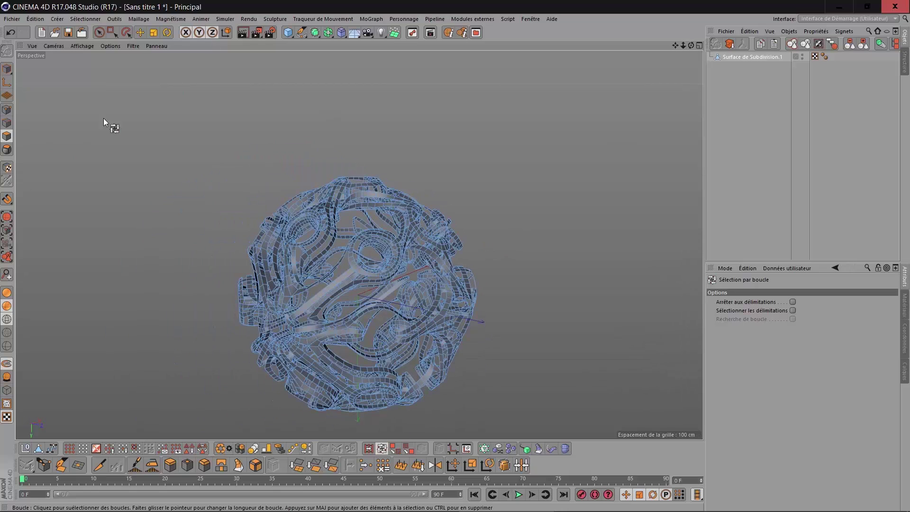
Step: Select all ribbon polygons and extrude them with caps enabled to an offset of about 5.6 cm
{"action": "left_click", "coordinate": [69, 448]}
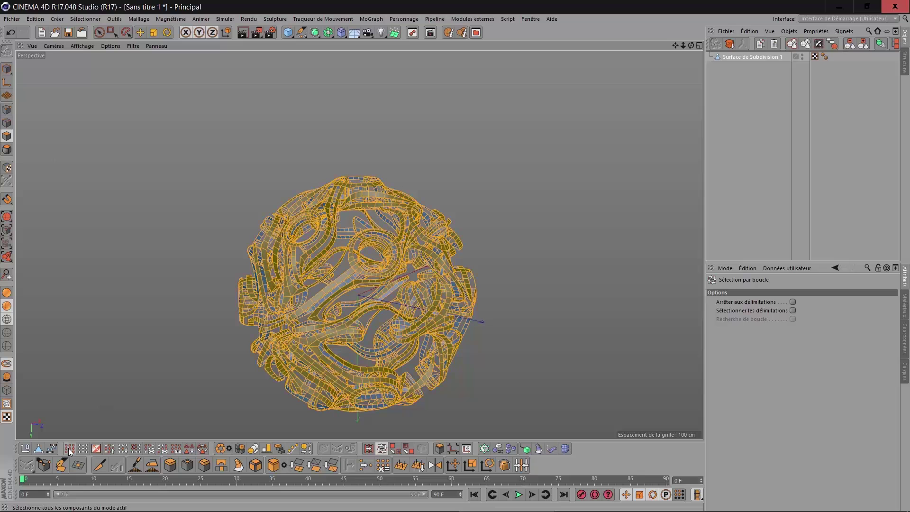
{"action": "left_click", "coordinate": [171, 465]}
{"action": "scroll", "coordinate": [541, 354], "scroll_direction": "up", "scroll_amount": 5}
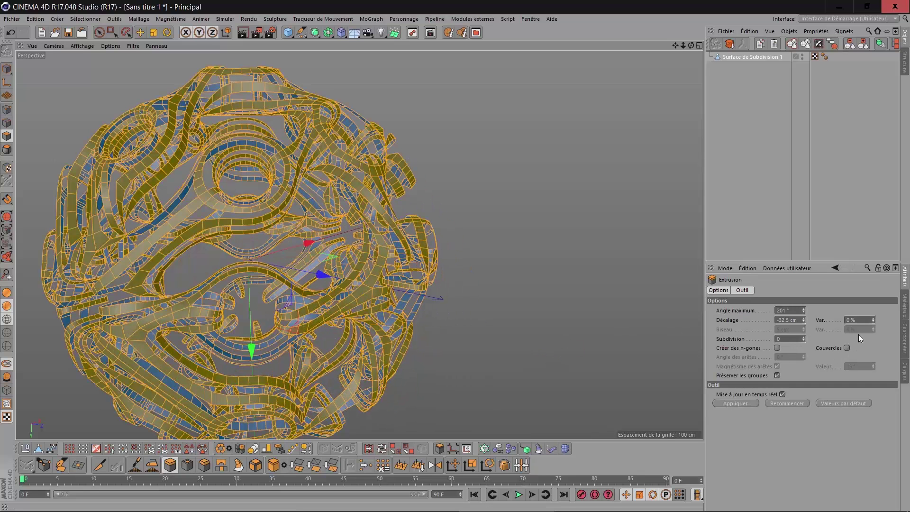
{"action": "left_click", "coordinate": [847, 347]}
{"action": "left_click_drag", "start_coordinate": [596, 324], "coordinate": [617, 325]}
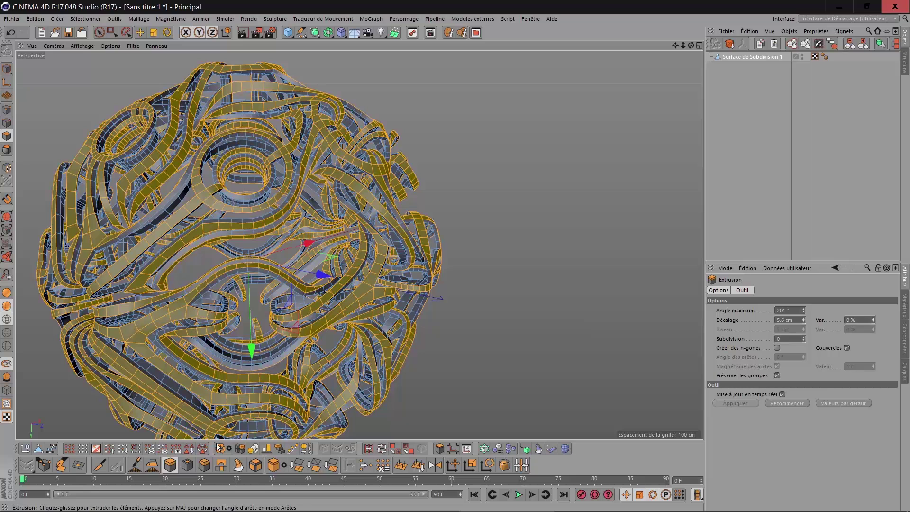
Step: Bevel the selected ribbon polygons with an offset of 1 cm and an extrusion of 1 cm
{"action": "left_click", "coordinate": [204, 465]}
{"action": "type", "text": ".2"}
{"action": "type", "text": "1"}
{"action": "key", "text": "Return"}
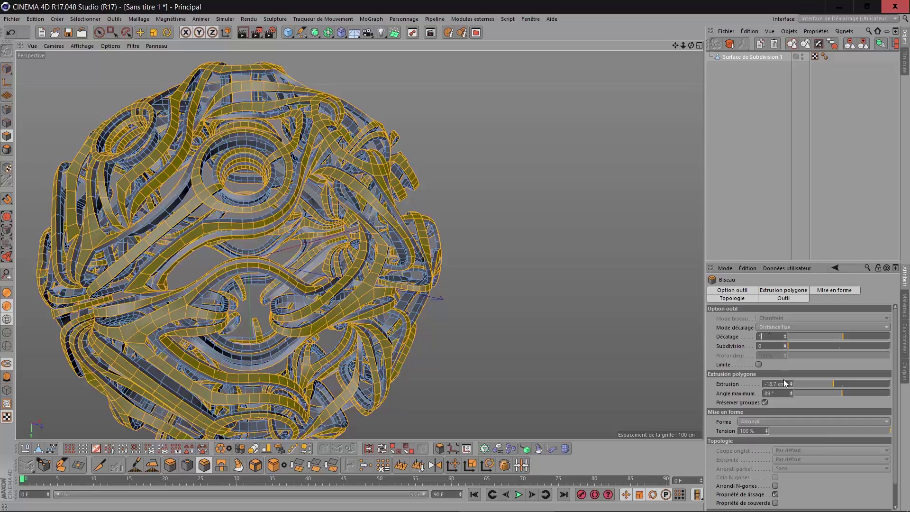
{"action": "type", "text": "1"}
{"action": "key", "text": "Return"}
Step: Set both the bevel's offset and its polygon extrusion to 0.5 cm
{"action": "scroll", "coordinate": [260, 280], "scroll_direction": "up", "scroll_amount": 5}
{"action": "scroll", "coordinate": [259, 281], "scroll_direction": "up", "scroll_amount": 6}
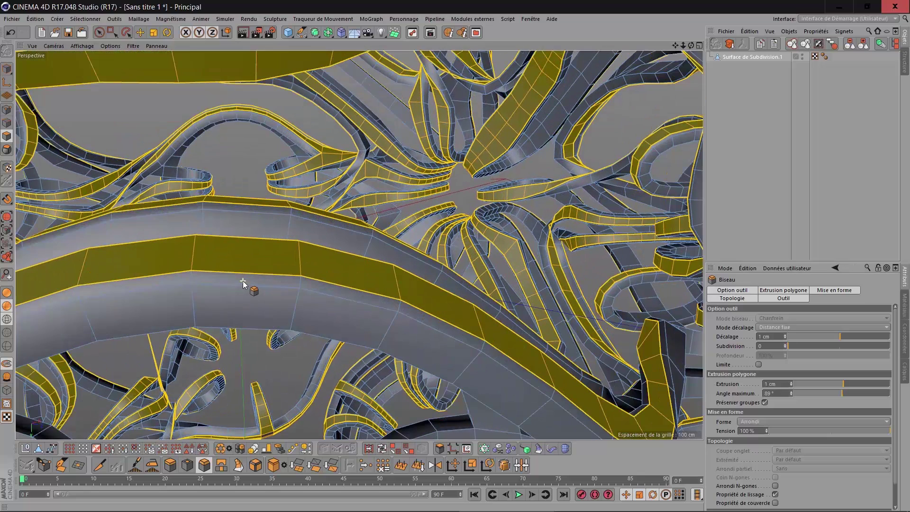
{"action": "left_click", "coordinate": [778, 336]}
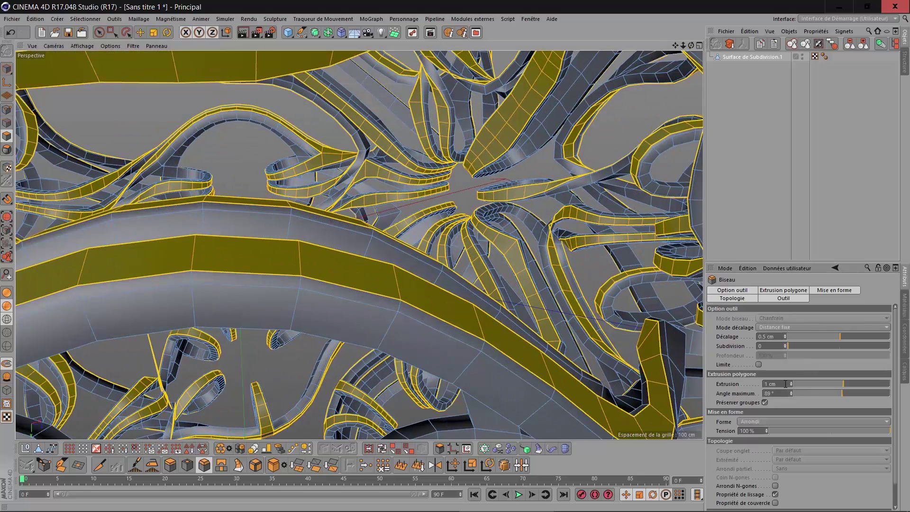
{"action": "key", "text": "Return"}
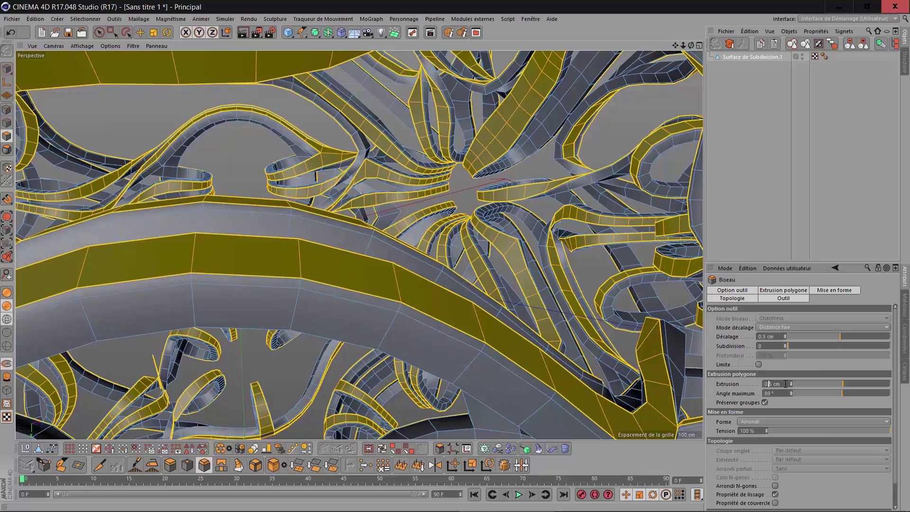
{"action": "scroll", "coordinate": [426, 245], "scroll_direction": "down", "scroll_amount": 8}
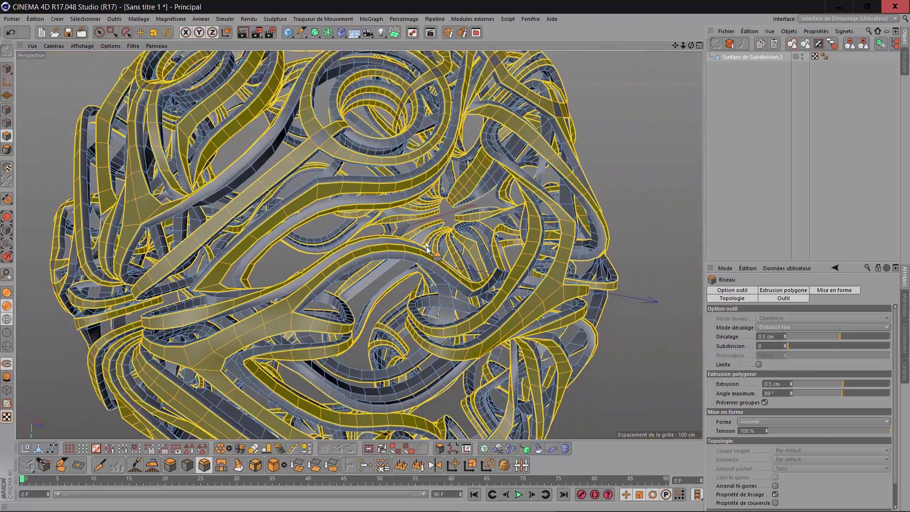
Step: Deselect the object, switch the viewport to plain Gouraud shading, and inspect the ribbon sphere from several sides
{"action": "left_click", "coordinate": [738, 190]}
{"action": "left_click_drag", "start_coordinate": [675, 45], "coordinate": [96, 240]}
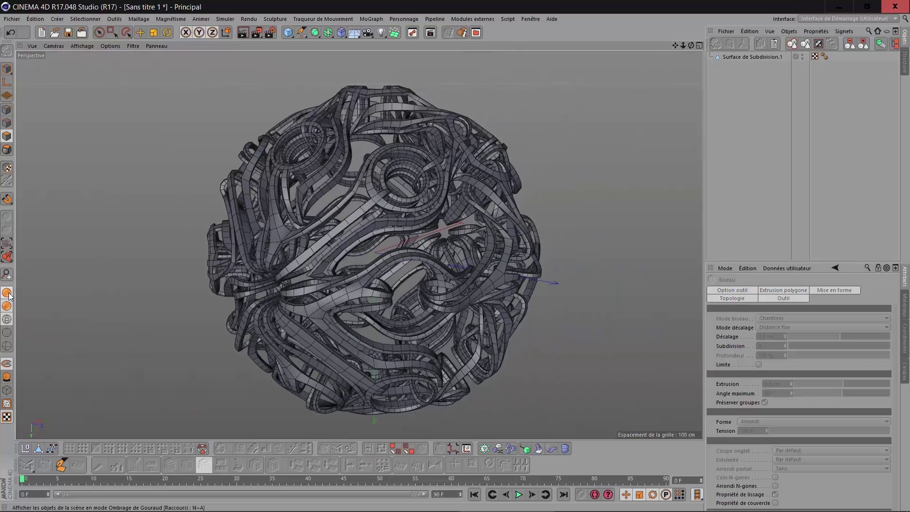
{"action": "key", "text": "n"}
{"action": "key", "text": "a"}
{"action": "left_click_drag", "start_coordinate": [692, 45], "coordinate": [787, 50]}
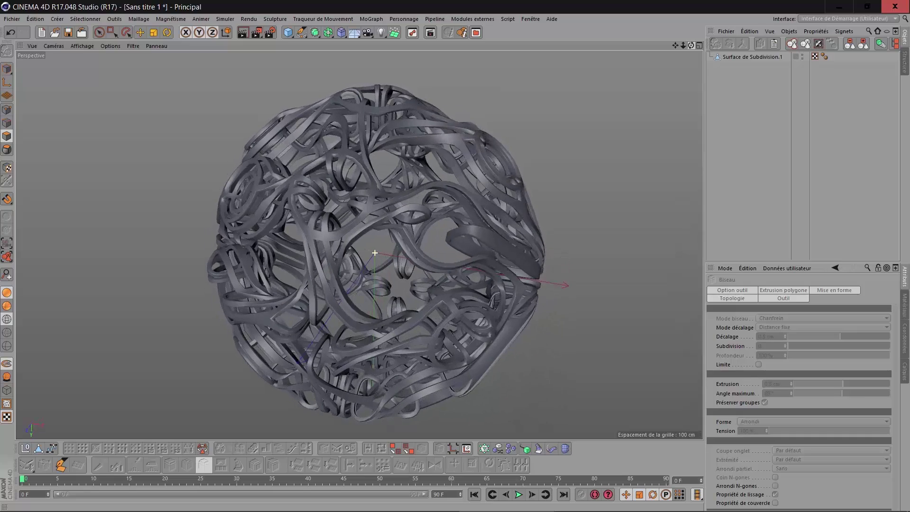
{"action": "left_click_drag", "start_coordinate": [675, 45], "coordinate": [662, 59]}
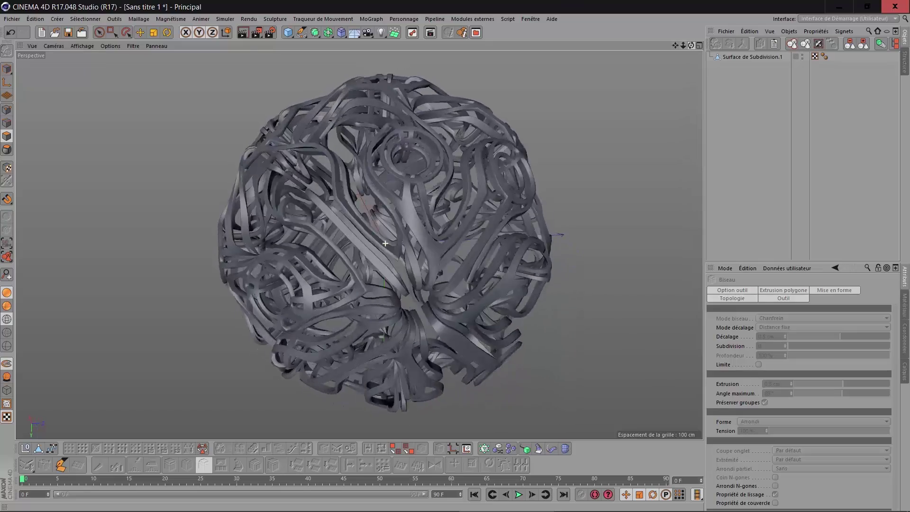
{"action": "left_click_drag", "start_coordinate": [691, 45], "coordinate": [767, 48]}
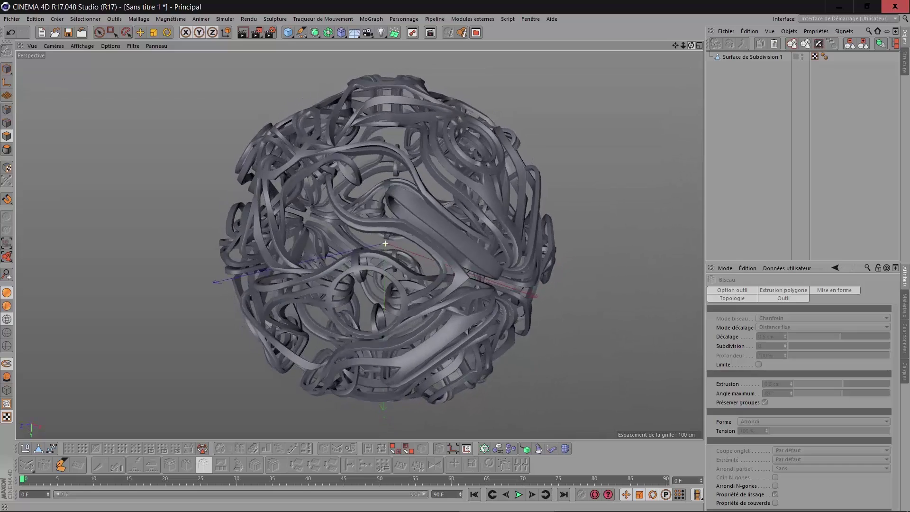